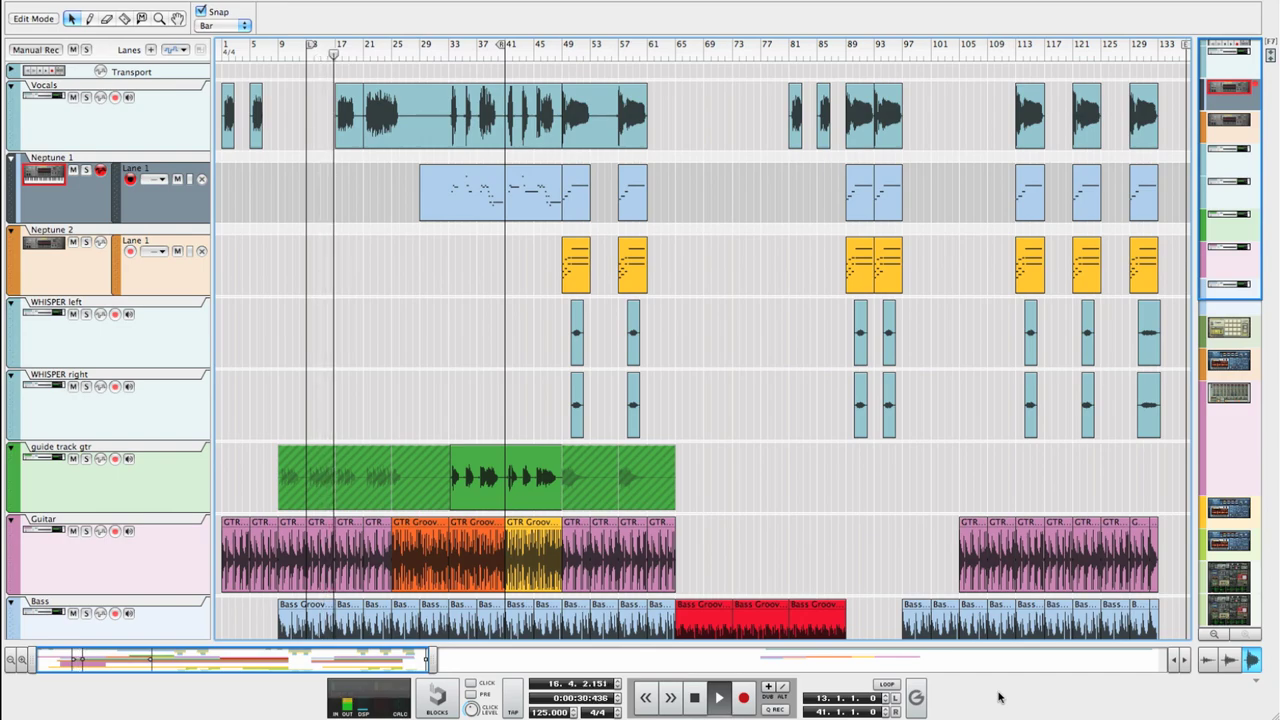
# Pull down the Bass, Guitar and Redrum 1 mixer faders, leaving Redrum 1 at -2.57 dB.
pyautogui.press('F5')
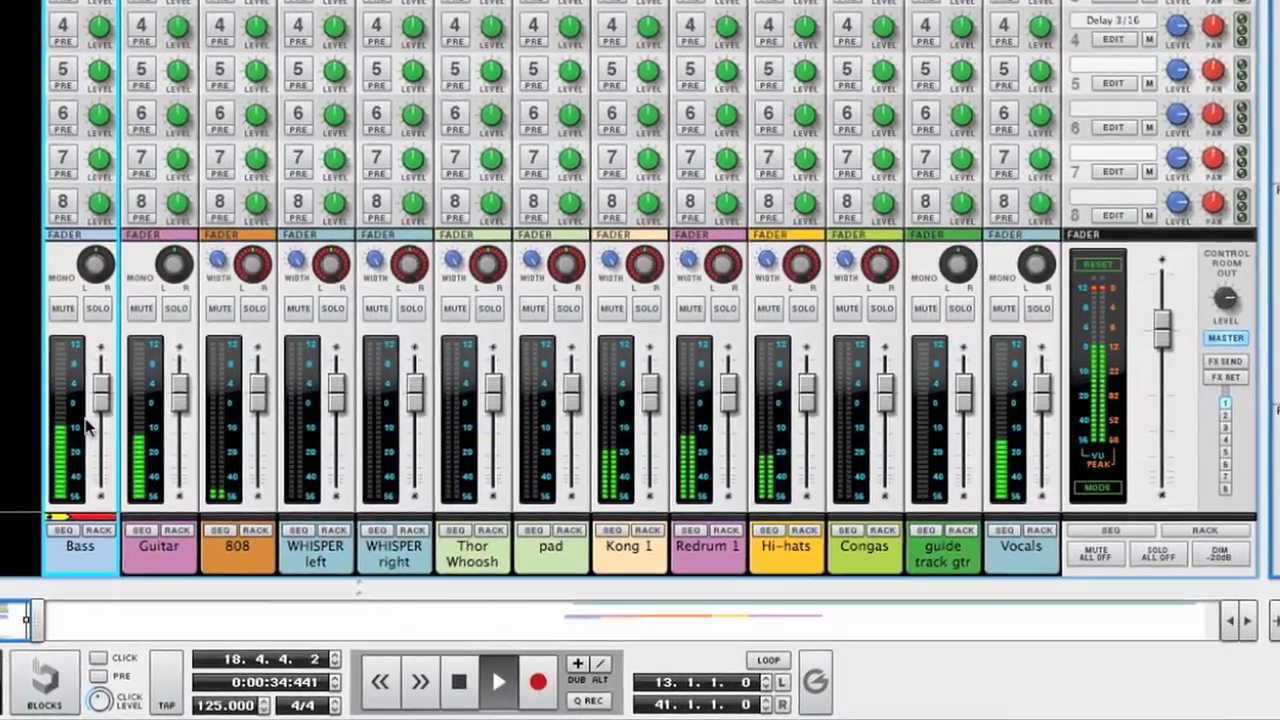
pyautogui.moveTo(102, 406); pyautogui.dragTo(62, 407)
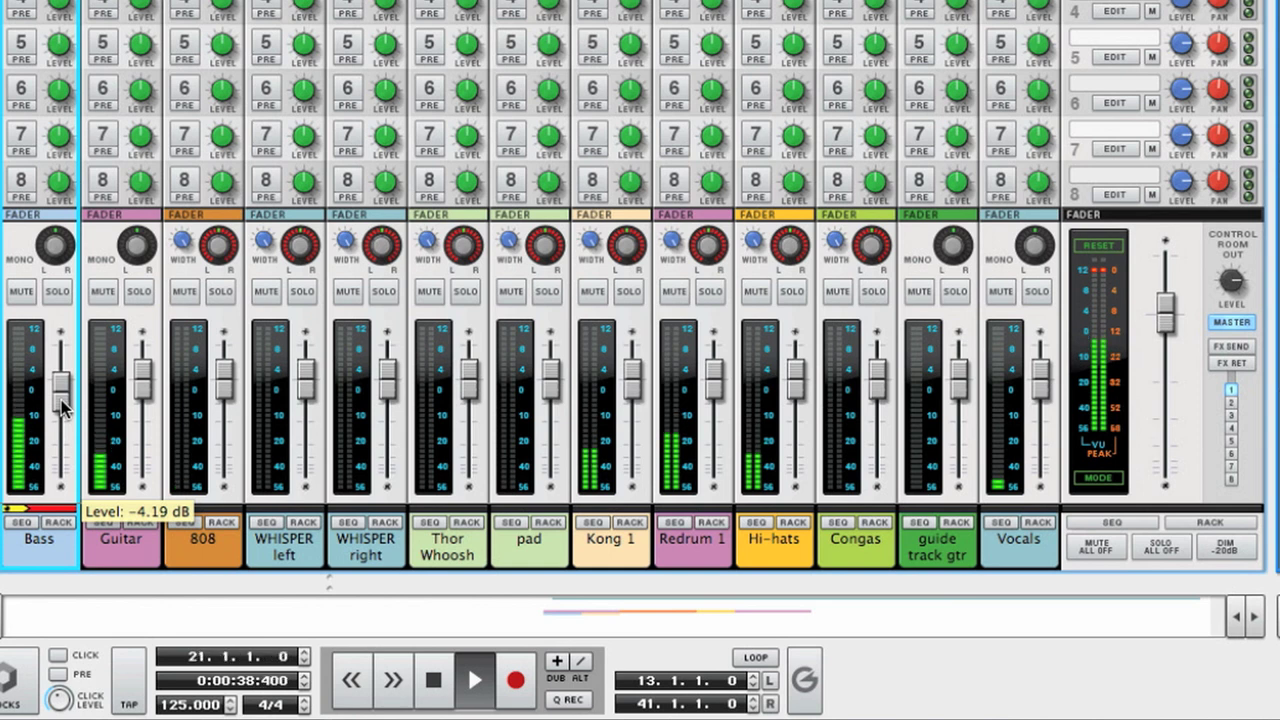
pyautogui.moveTo(143, 377); pyautogui.dragTo(148, 401)
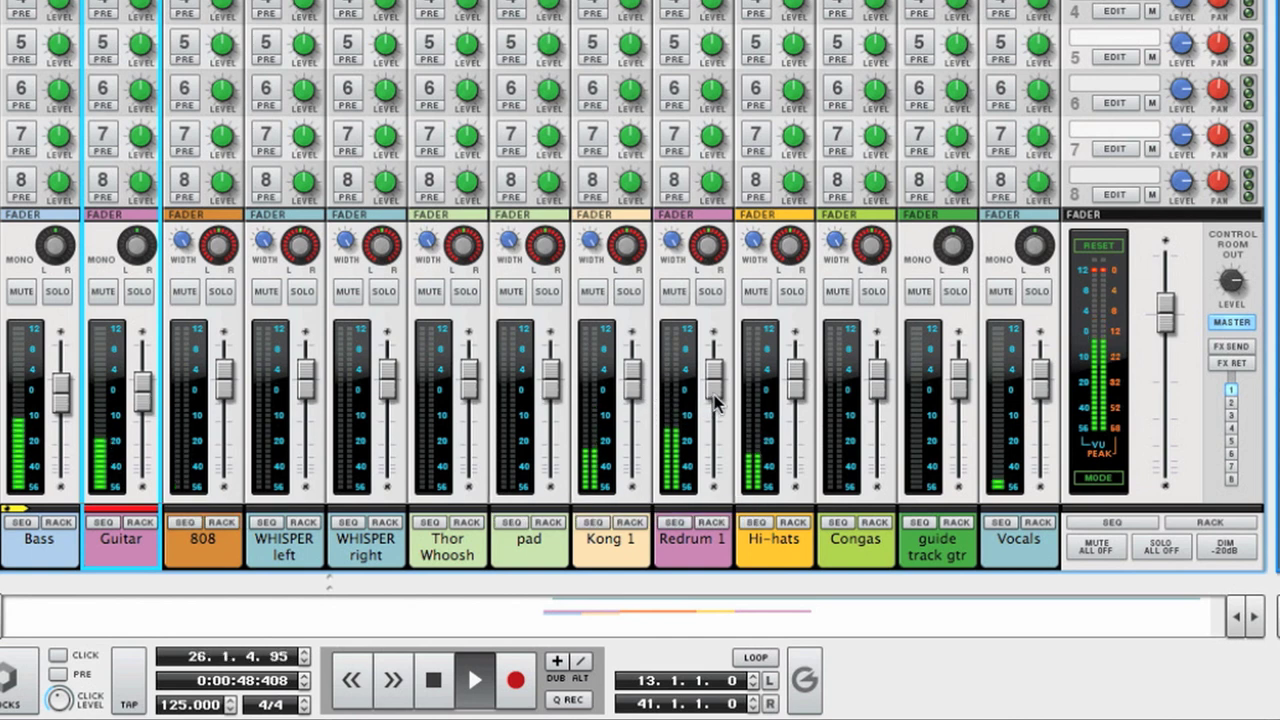
pyautogui.moveTo(716, 400); pyautogui.dragTo(716, 410)
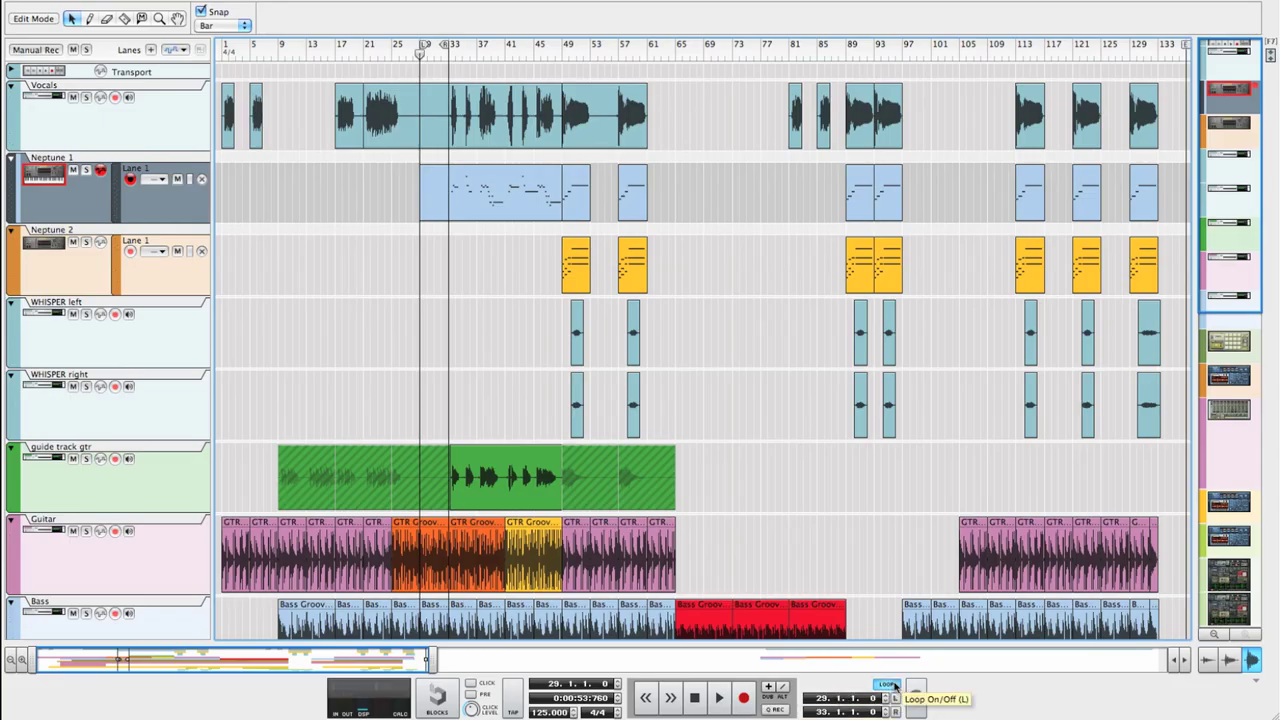
# Play the song, solo Redrum 1 with its drum machine in view, and browse drum 1's samples.
pyautogui.press('space')
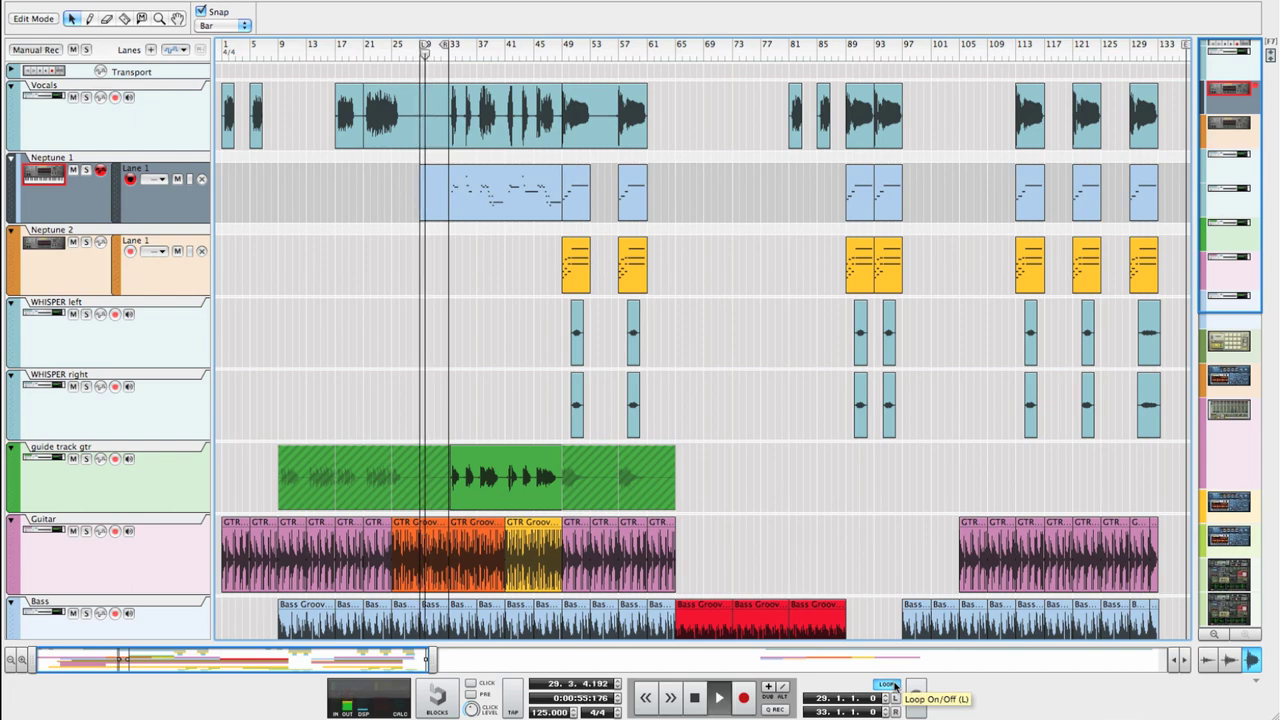
pyautogui.press('F5')
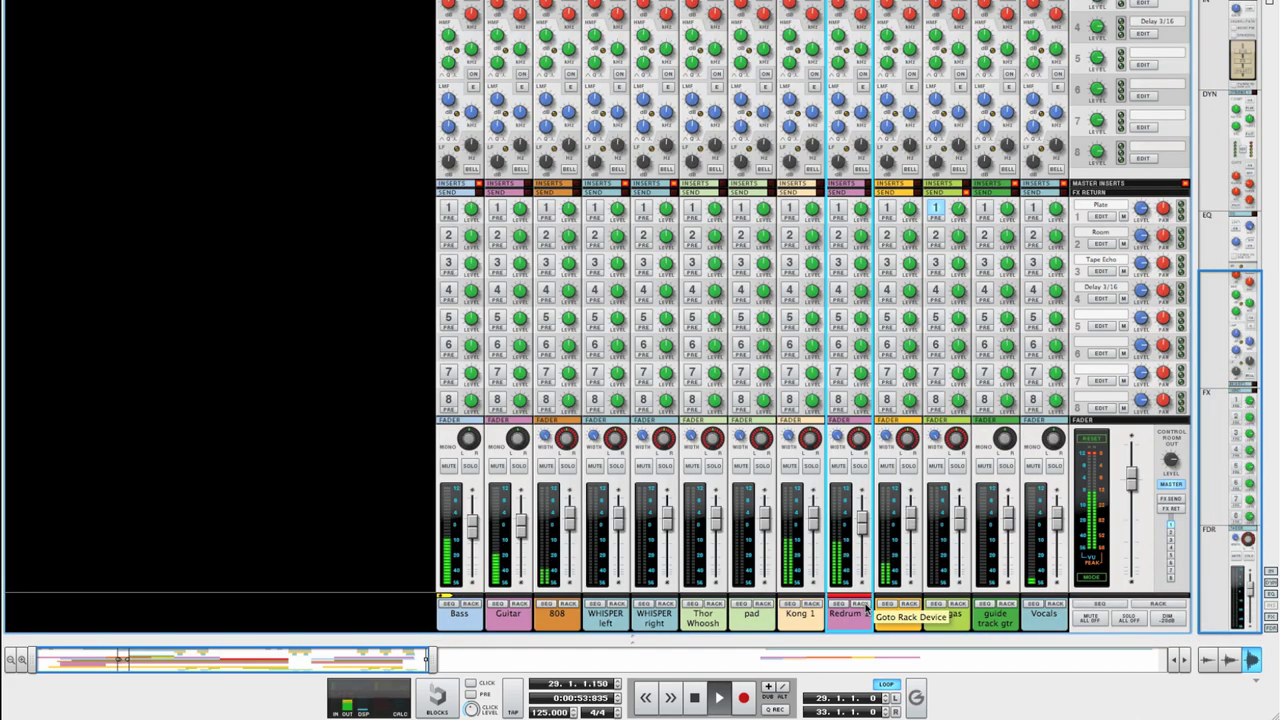
pyautogui.click(862, 605)
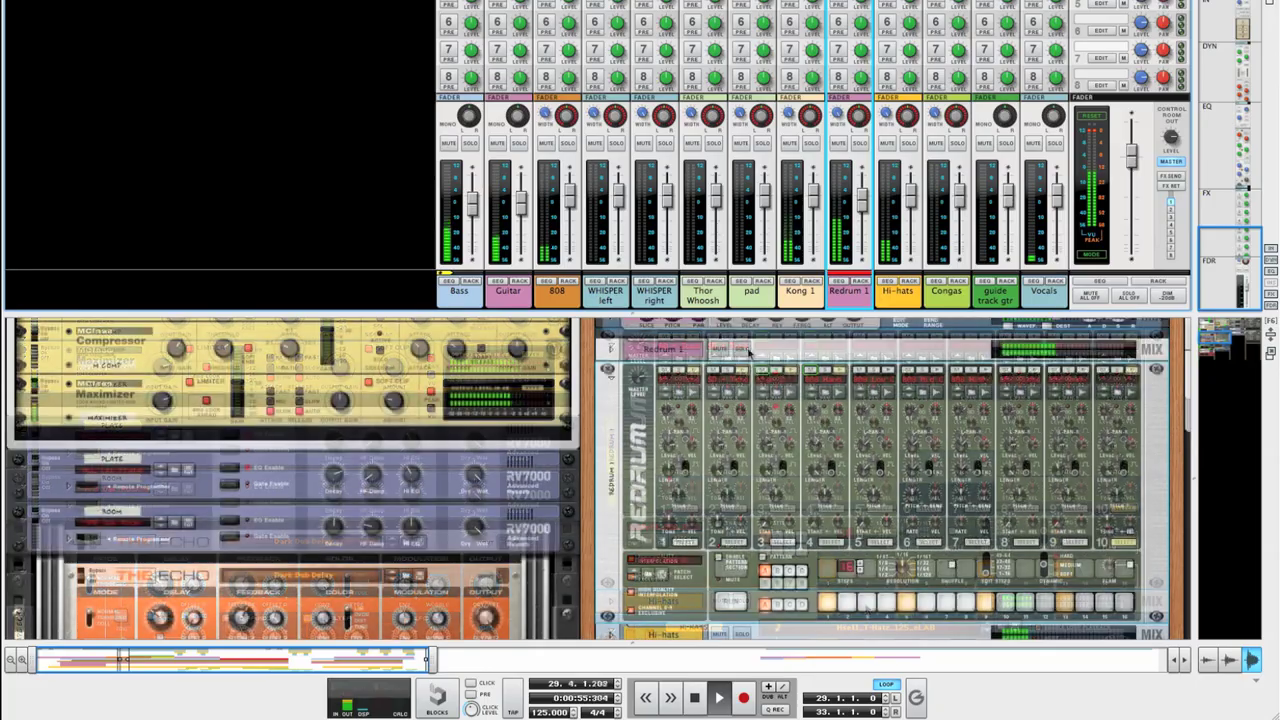
pyautogui.click(743, 349)
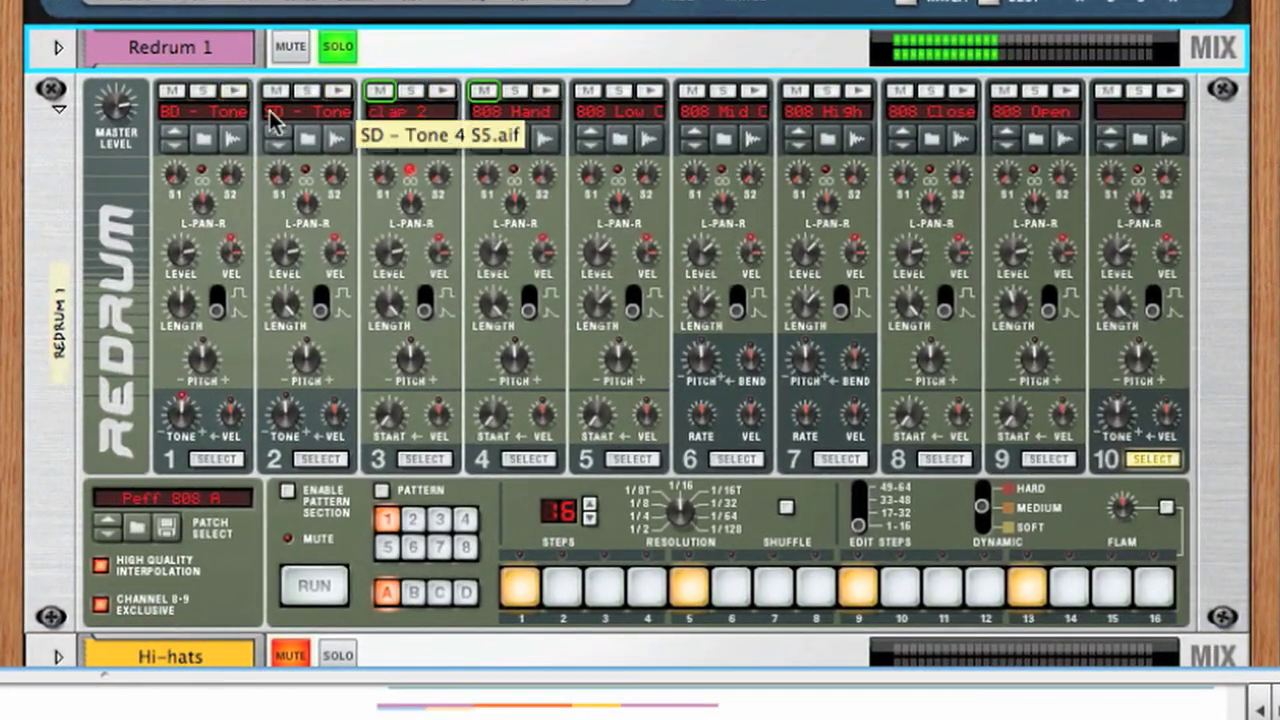
pyautogui.click(208, 142)
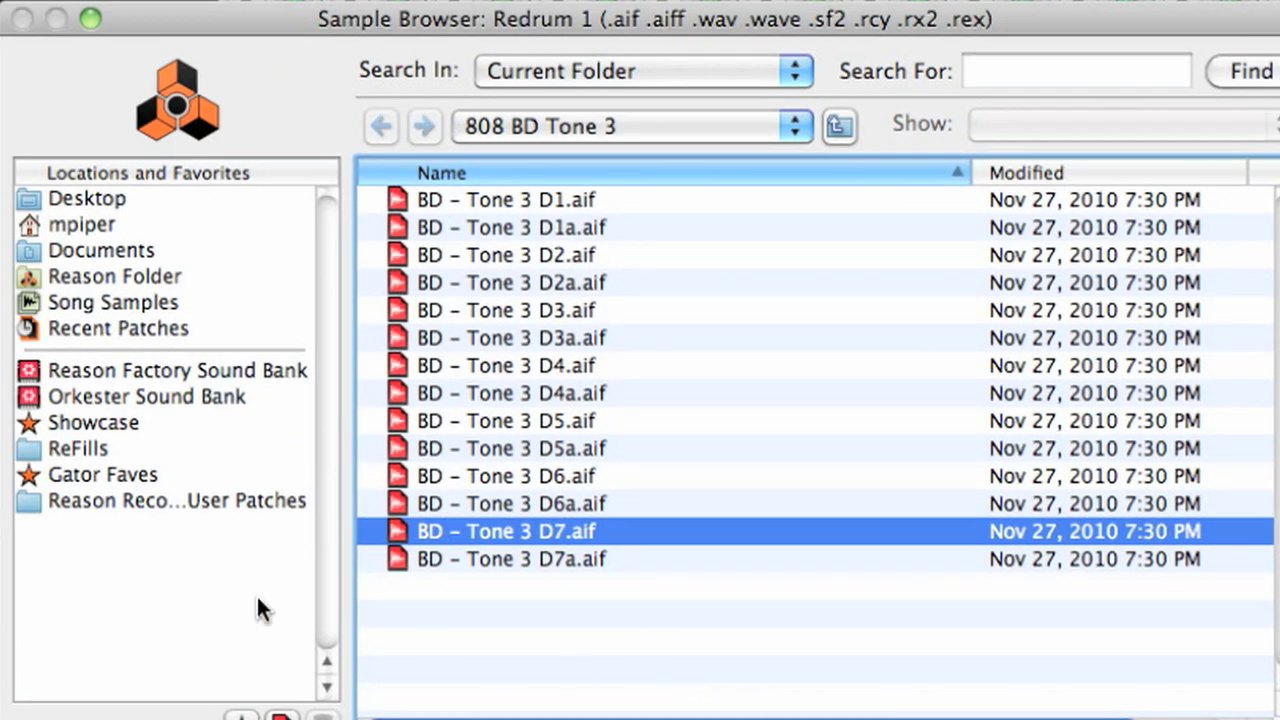
# Load CL_BD1_1_FE_RG_G07.wav from the Reason Drum Kits ReFill into Redrum drum 1.
pyautogui.click(88, 450)
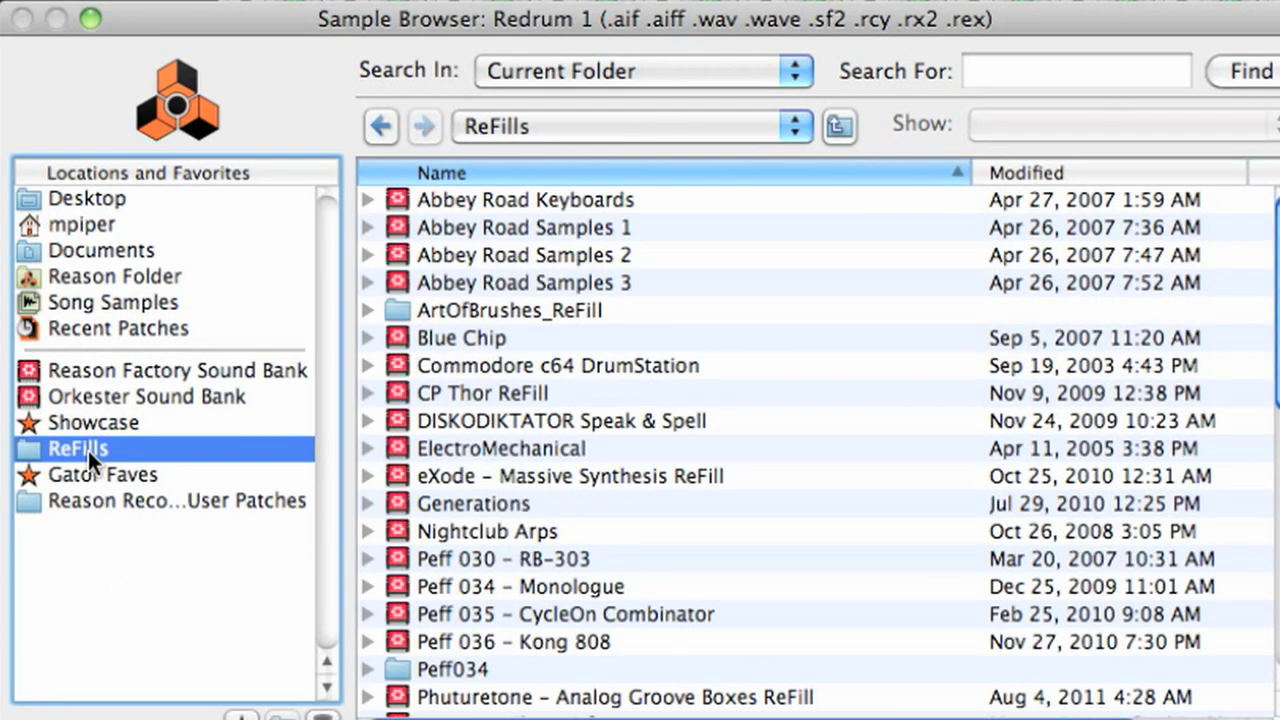
pyautogui.scroll(-5, 770, 465)
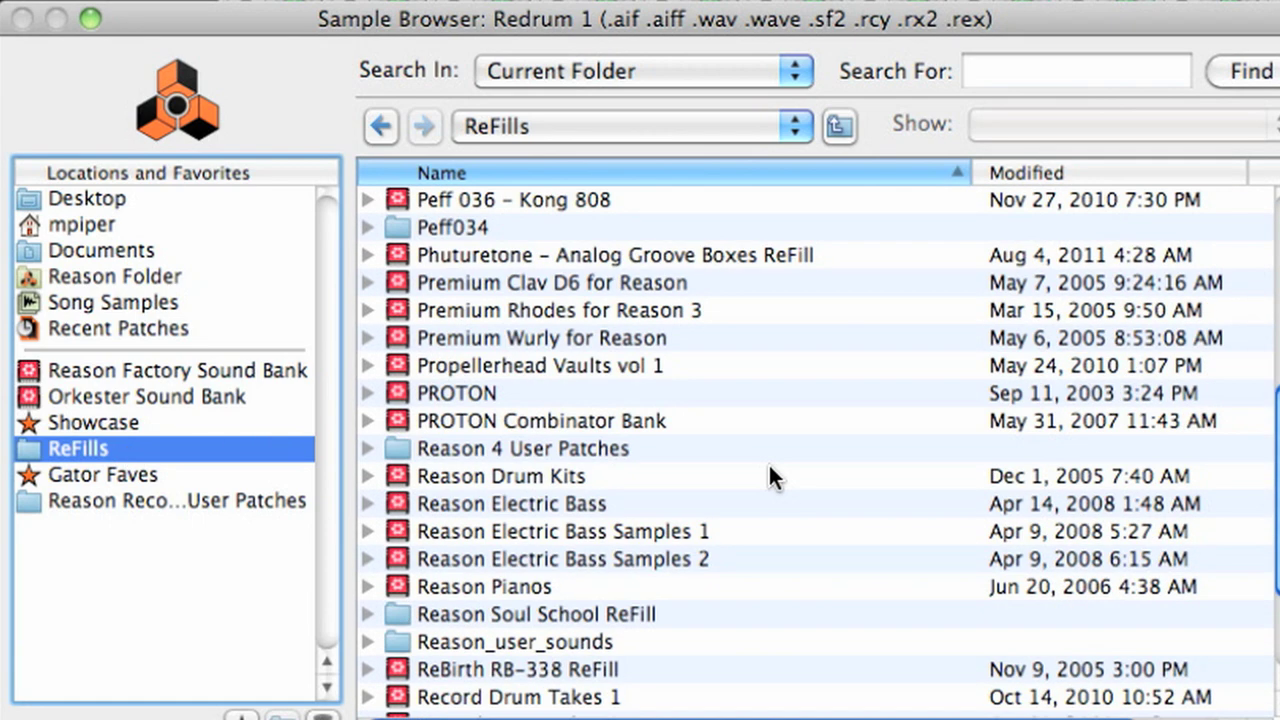
pyautogui.click(366, 476)
pyautogui.click(594, 408)
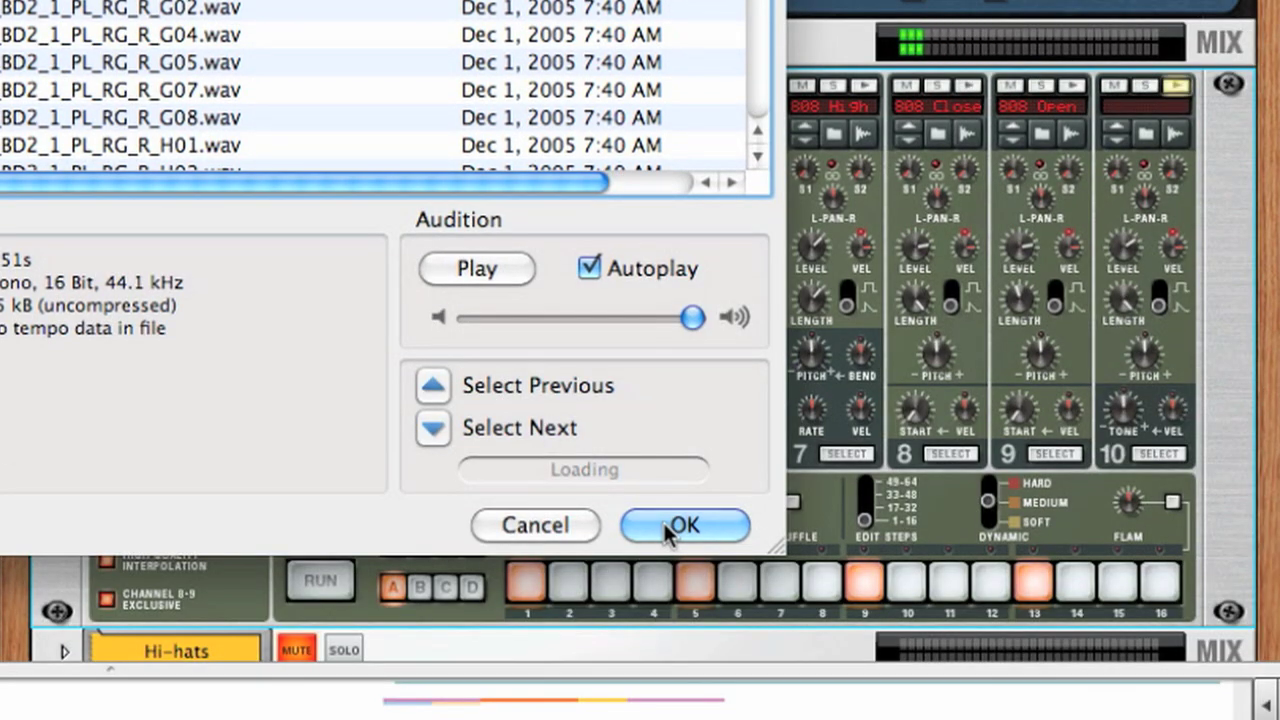
pyautogui.click(810, 675)
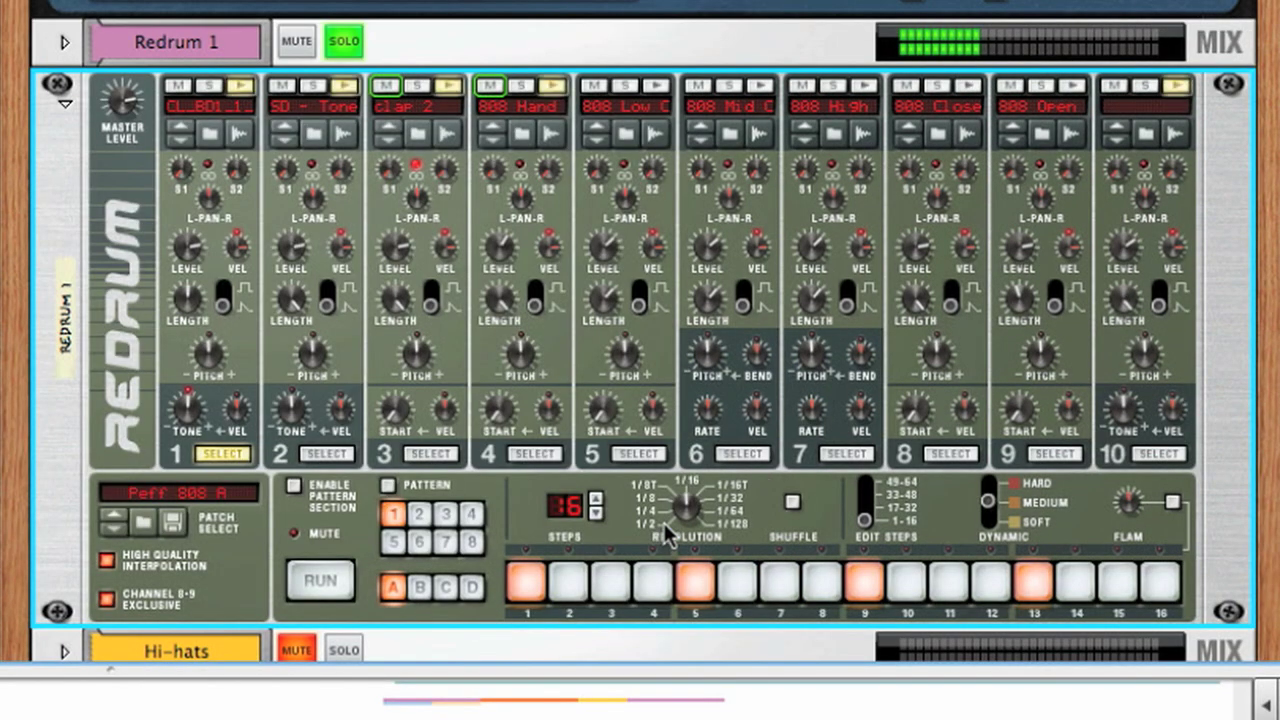
# Raise drum 1's level to 127 and create a new mix channel named Kick.
pyautogui.moveTo(188, 258); pyautogui.dragTo(191, 180)
pyautogui.click(30, 15)
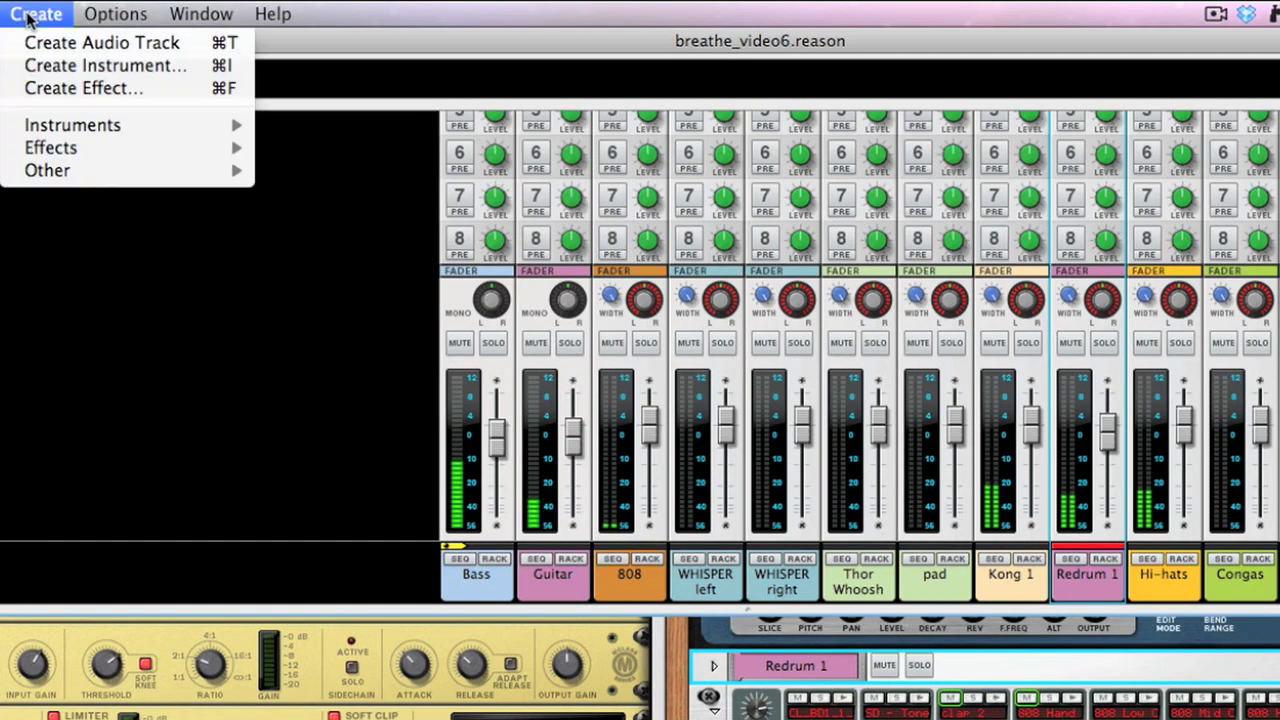
pyautogui.moveTo(106, 172)
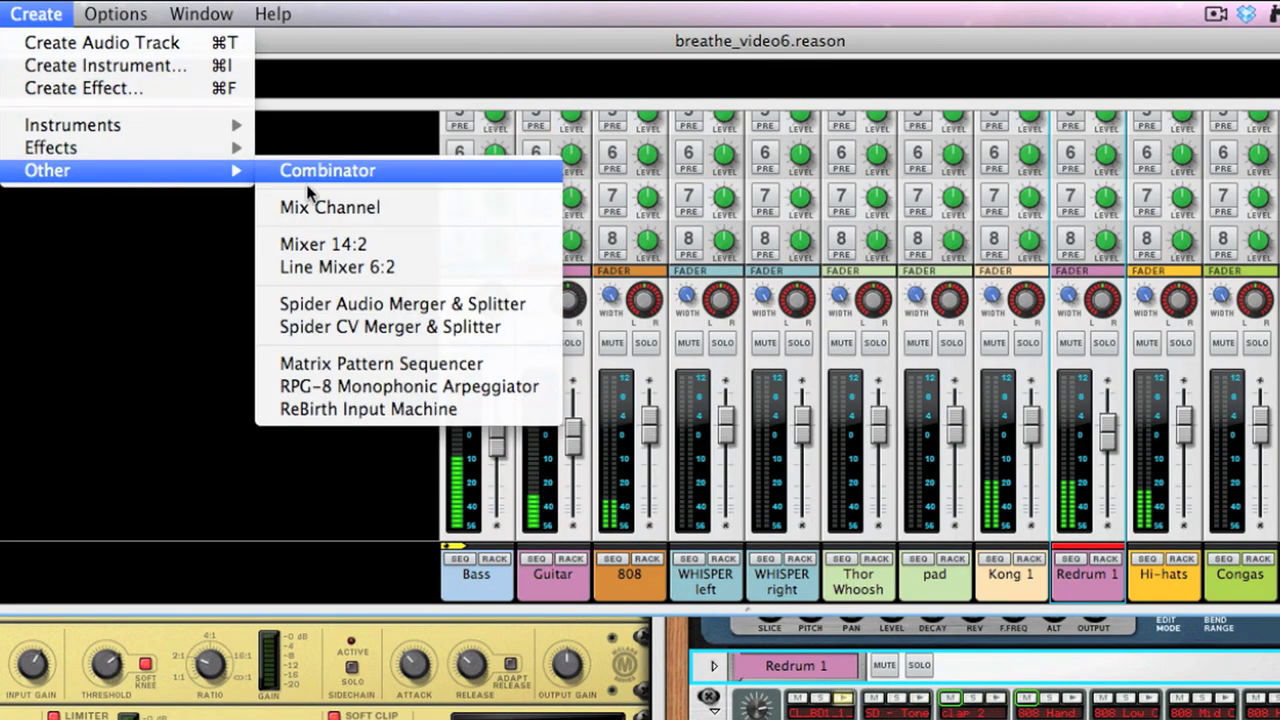
pyautogui.click(335, 205)
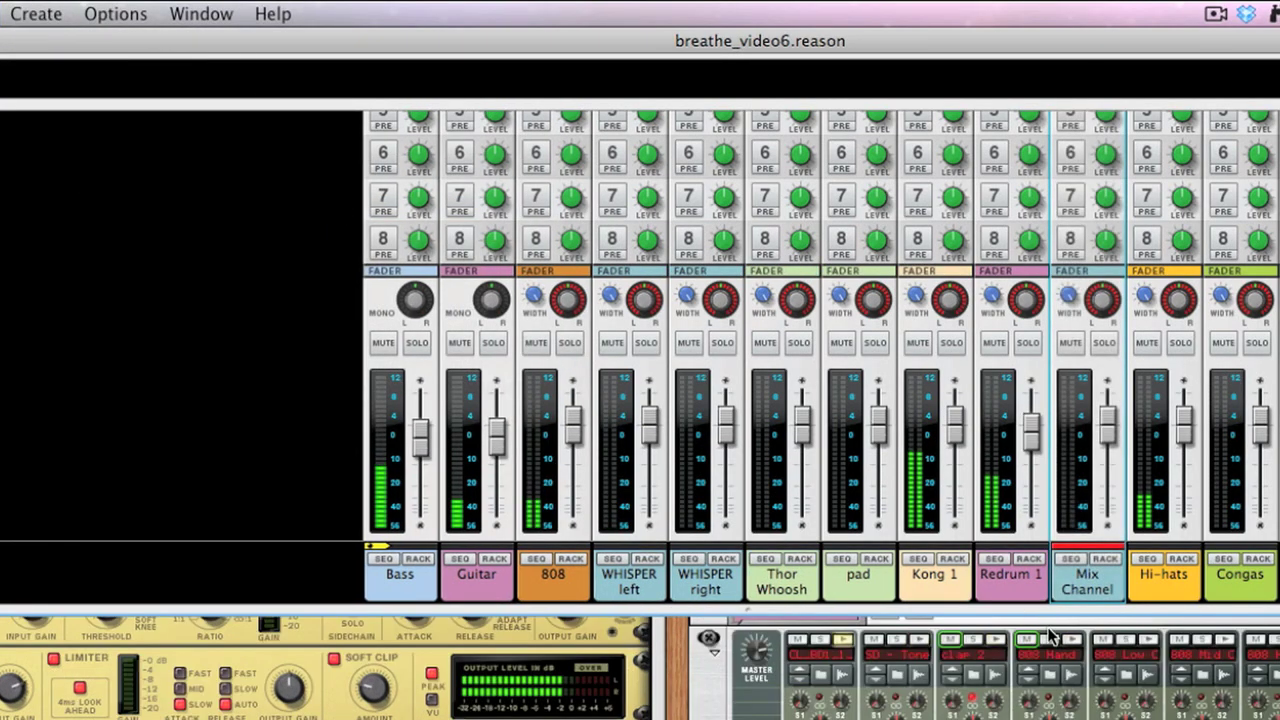
pyautogui.doubleClick(1083, 590)
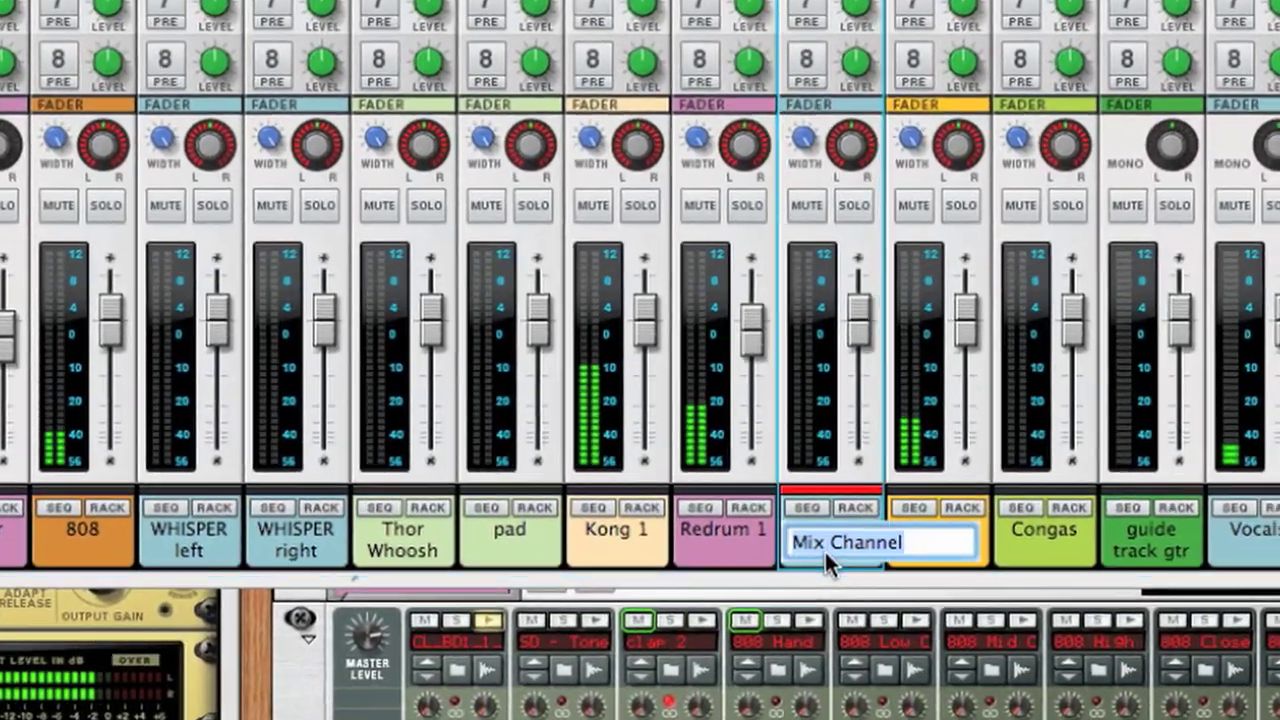
pyautogui.write('Ki')
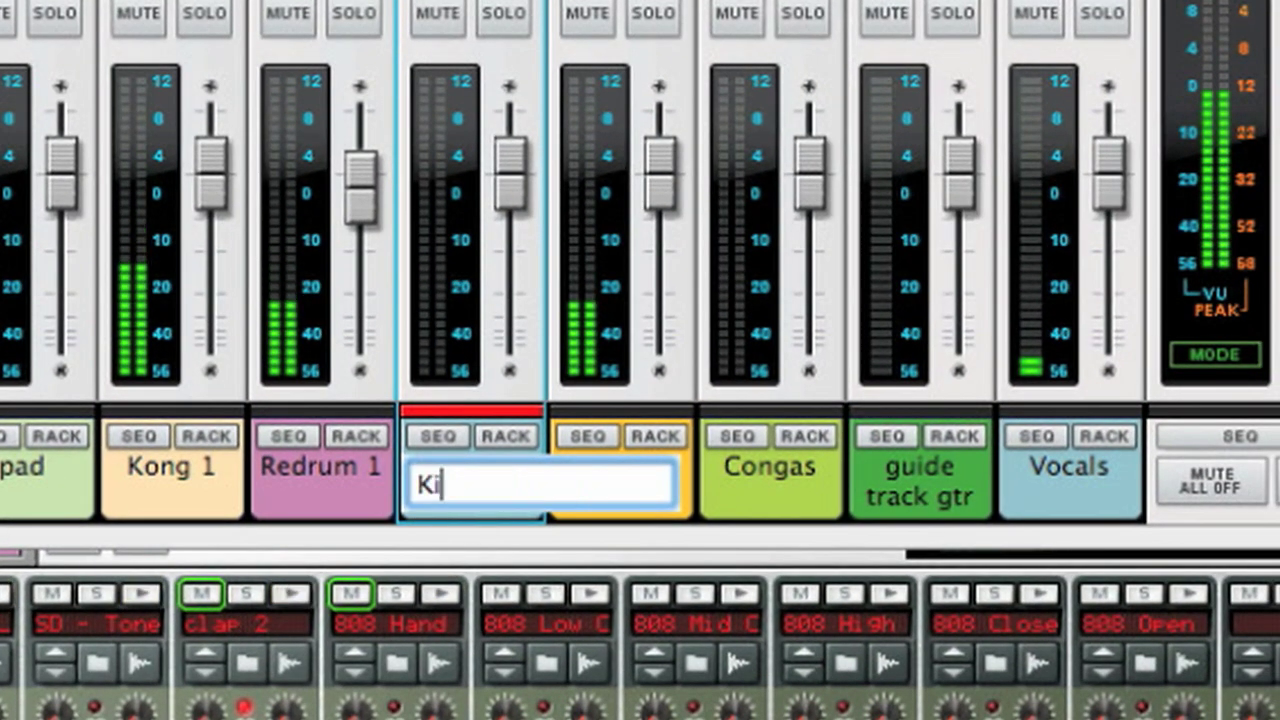
pyautogui.write('ck')
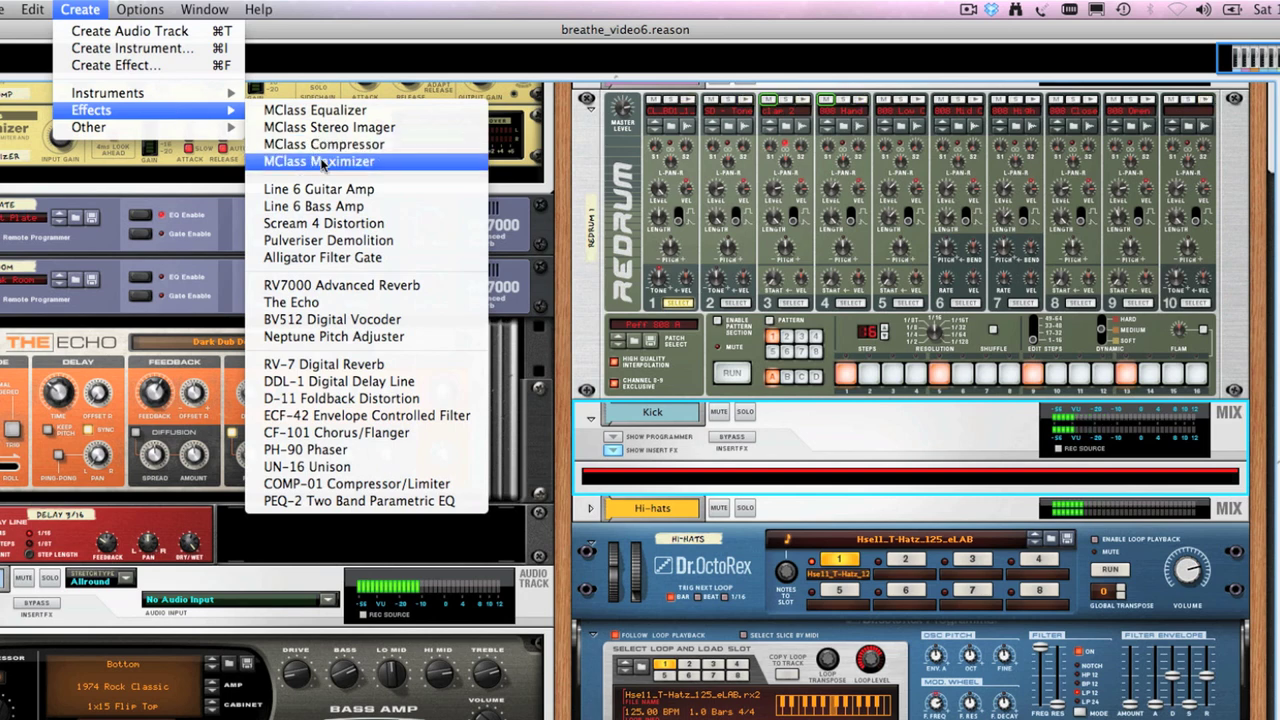
# Insert a Pulveriser on the soloed Kick channel and raise its Dirt to about 34.
pyautogui.click(409, 243)
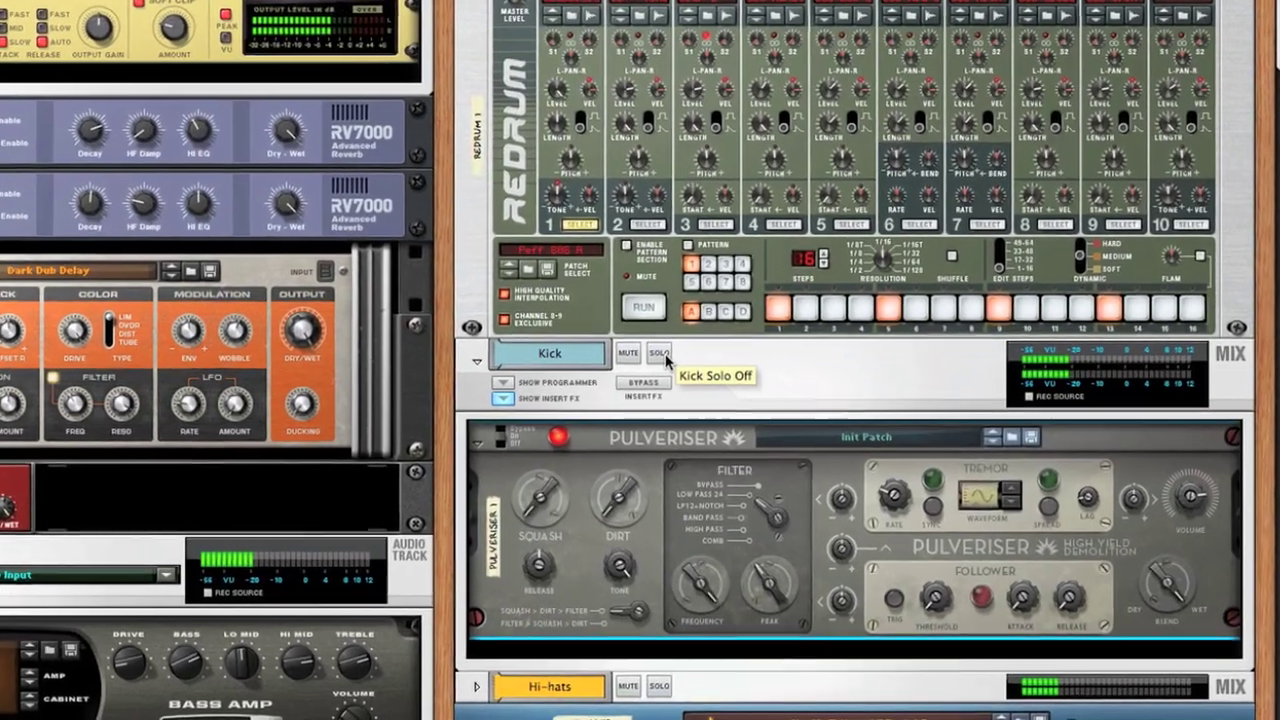
pyautogui.click(712, 389)
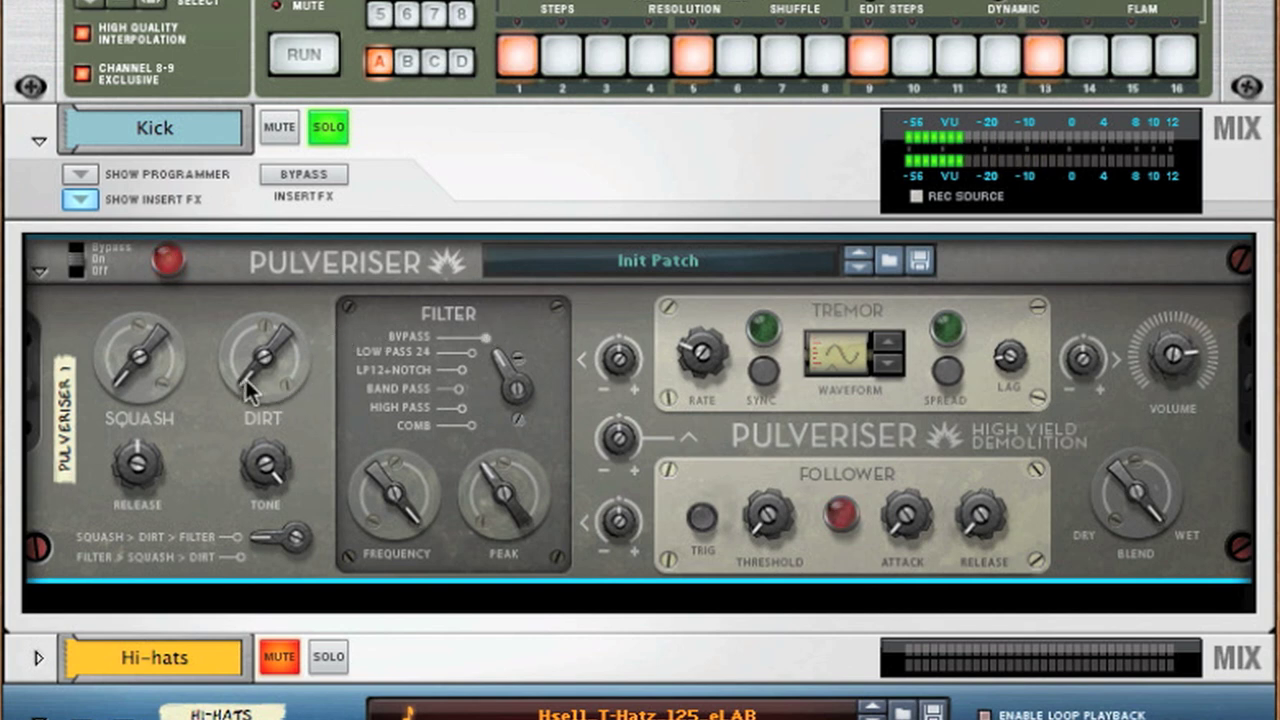
pyautogui.moveTo(247, 386)
pyautogui.moveTo(250, 383); pyautogui.dragTo(327, 165)
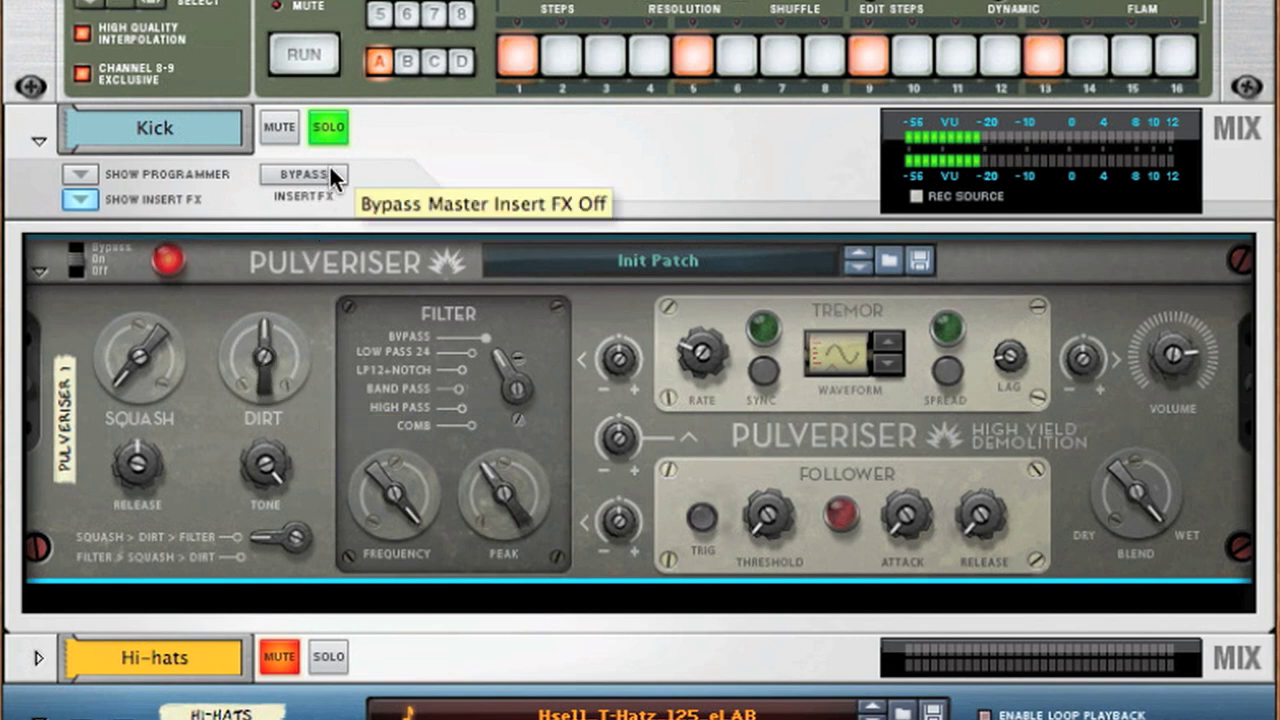
# Toggle the Pulveriser's bypass to compare the sound, unsolo Kick, and leave the effect on.
pyautogui.click(85, 259)
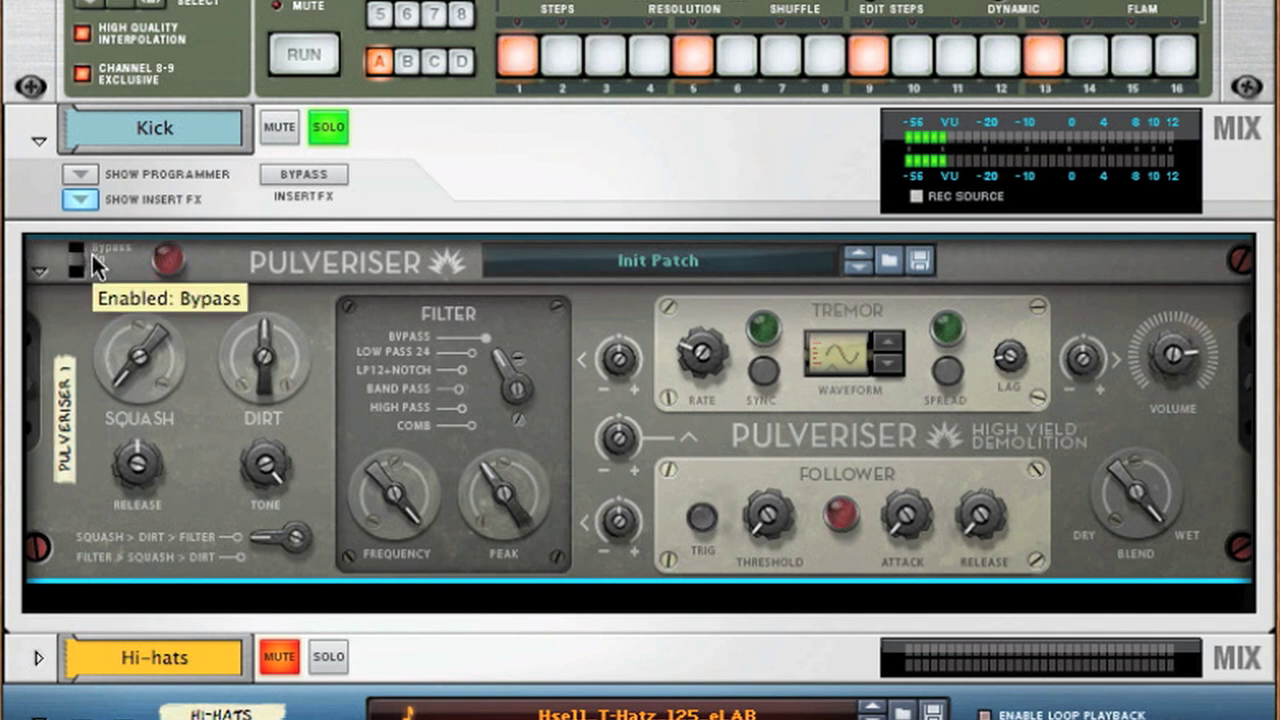
pyautogui.click(92, 260)
pyautogui.click(322, 124)
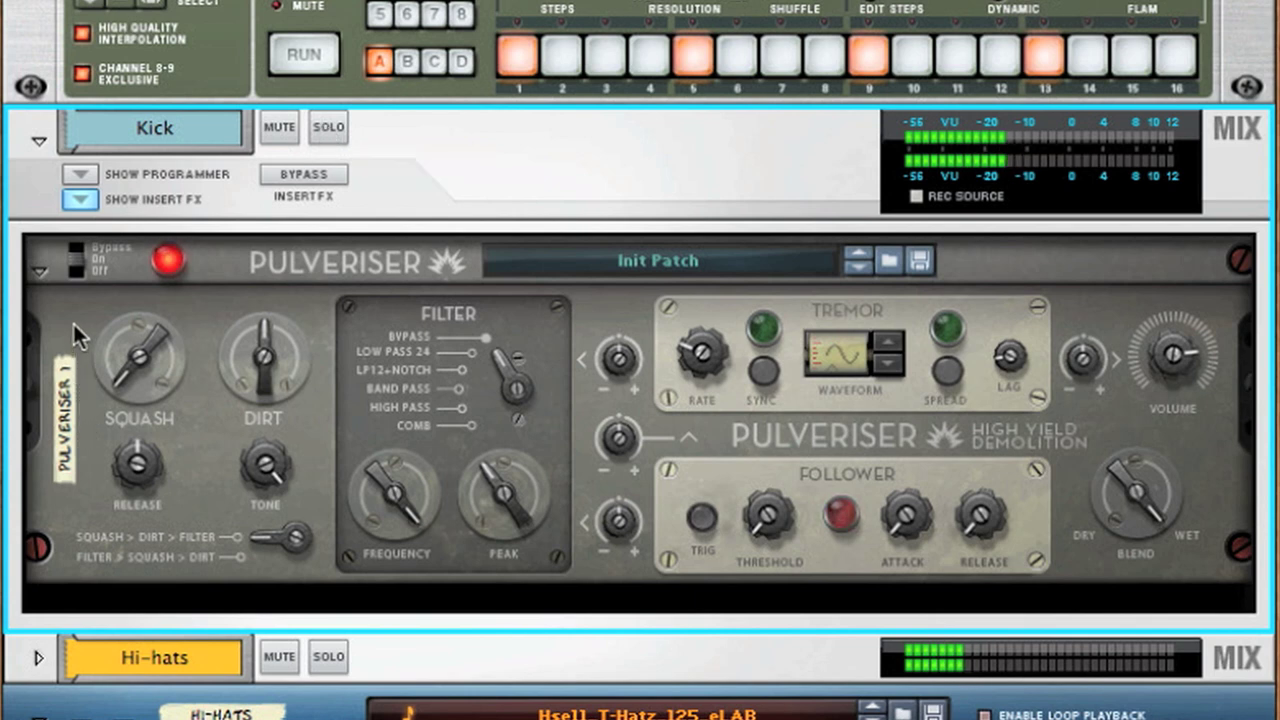
pyautogui.click(77, 265)
pyautogui.click(77, 262)
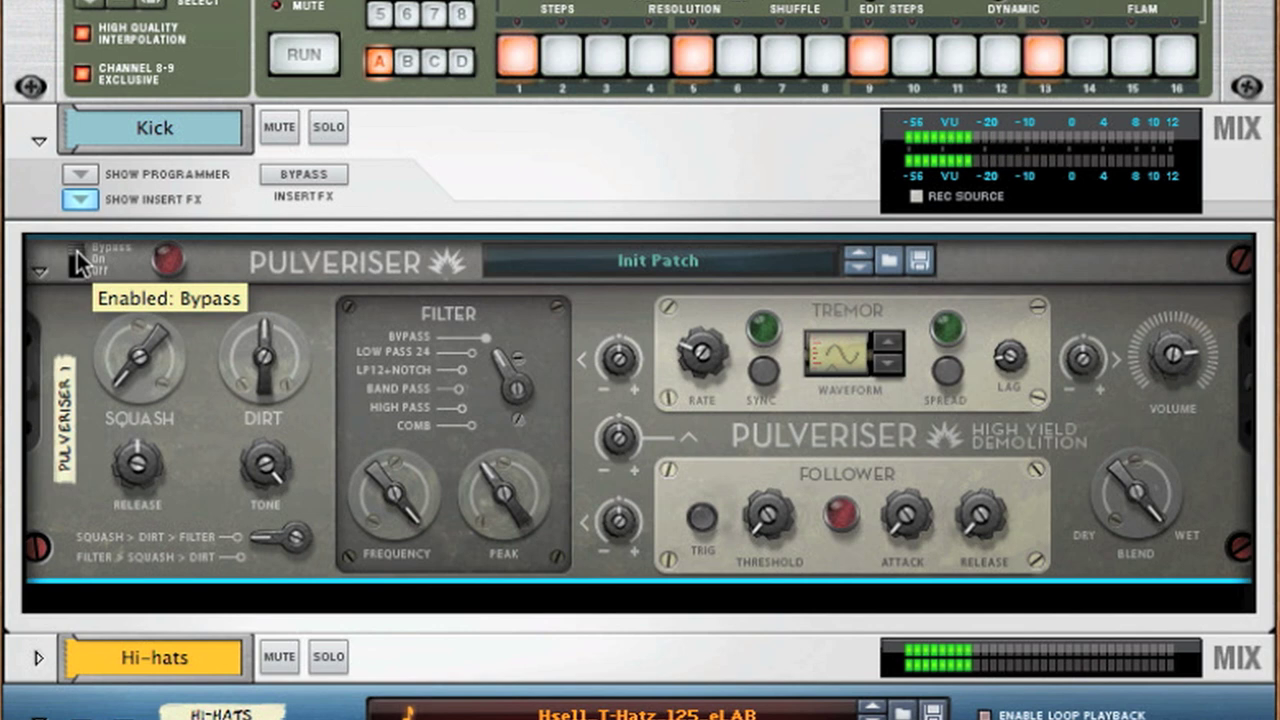
pyautogui.click(79, 265)
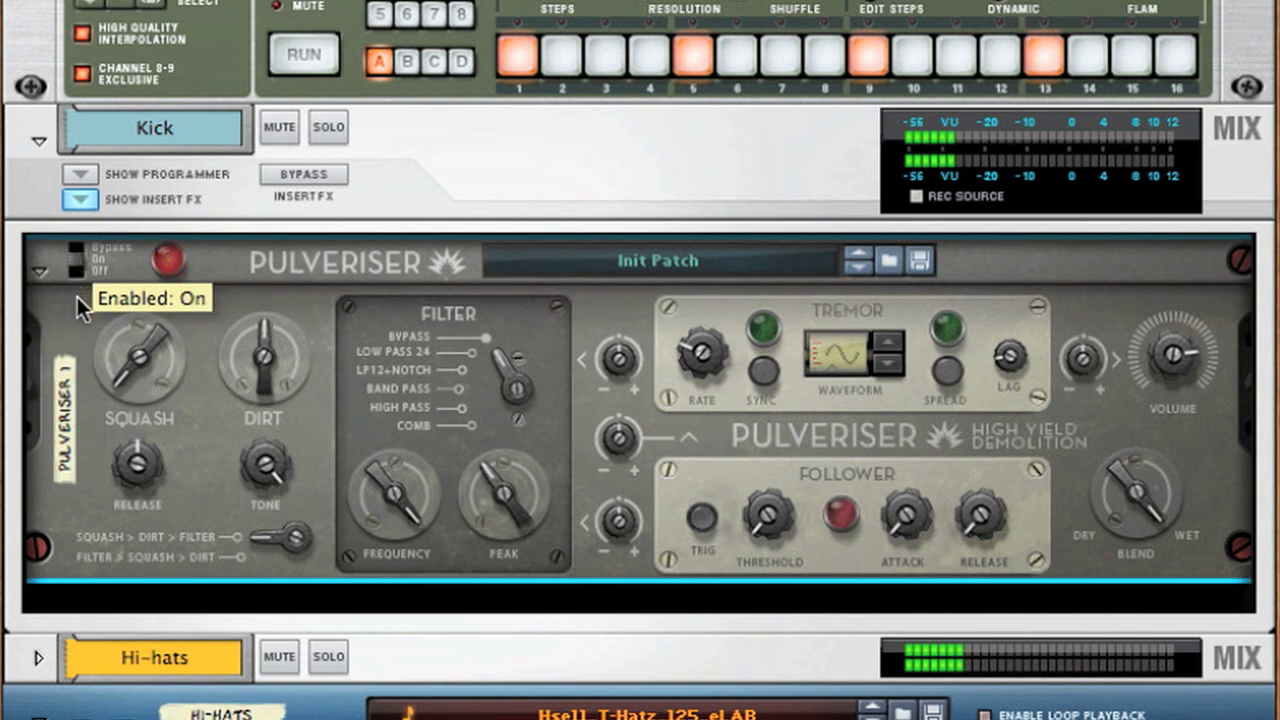
pyautogui.press('F5')
# Lower the Hi-hats Dr.OctoRex amp envelope decay to about 42 and create its automation lane.
pyautogui.click(696, 536)
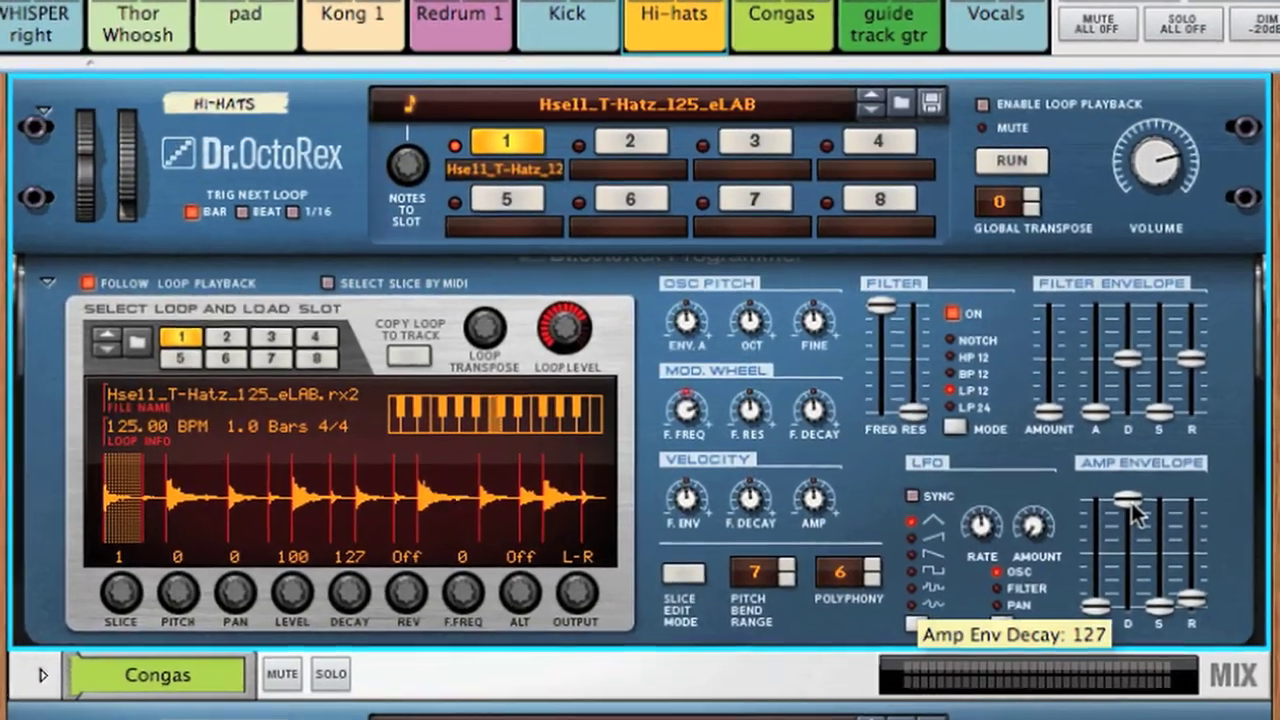
pyautogui.moveTo(1039, 440); pyautogui.dragTo(1050, 456)
pyautogui.moveTo(1141, 535); pyautogui.dragTo(1151, 581)
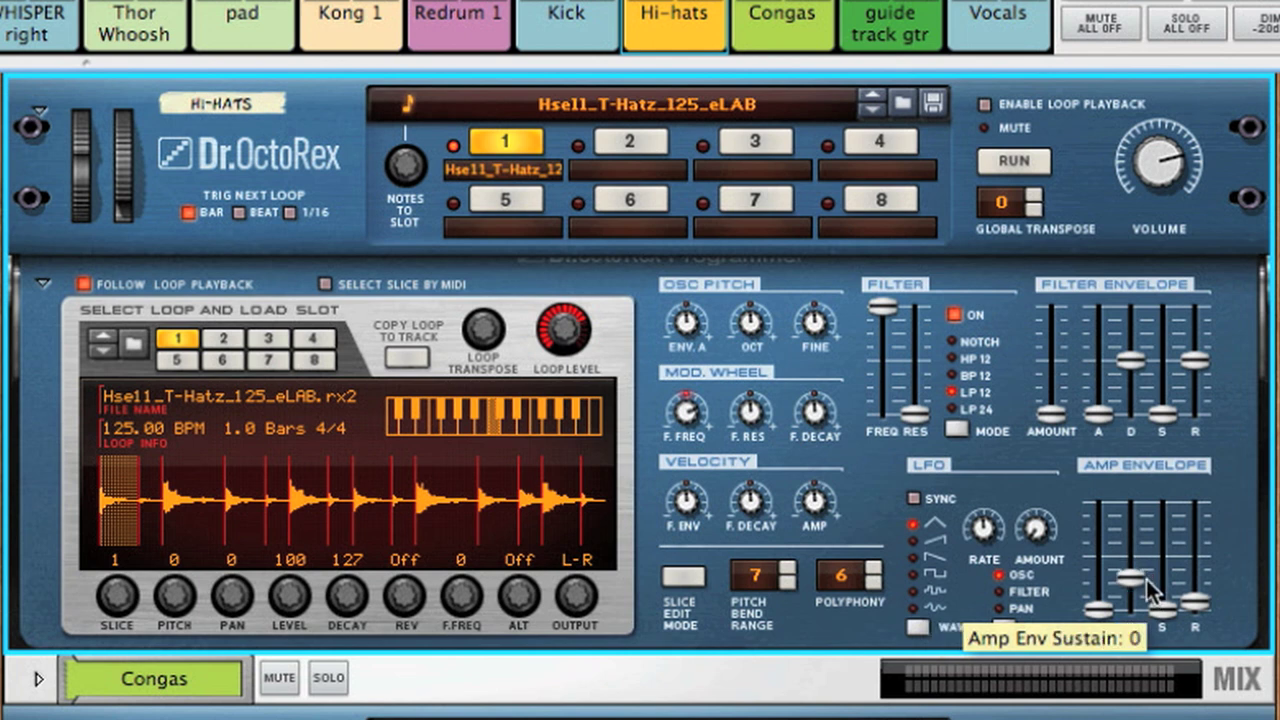
pyautogui.rightClick(1147, 580)
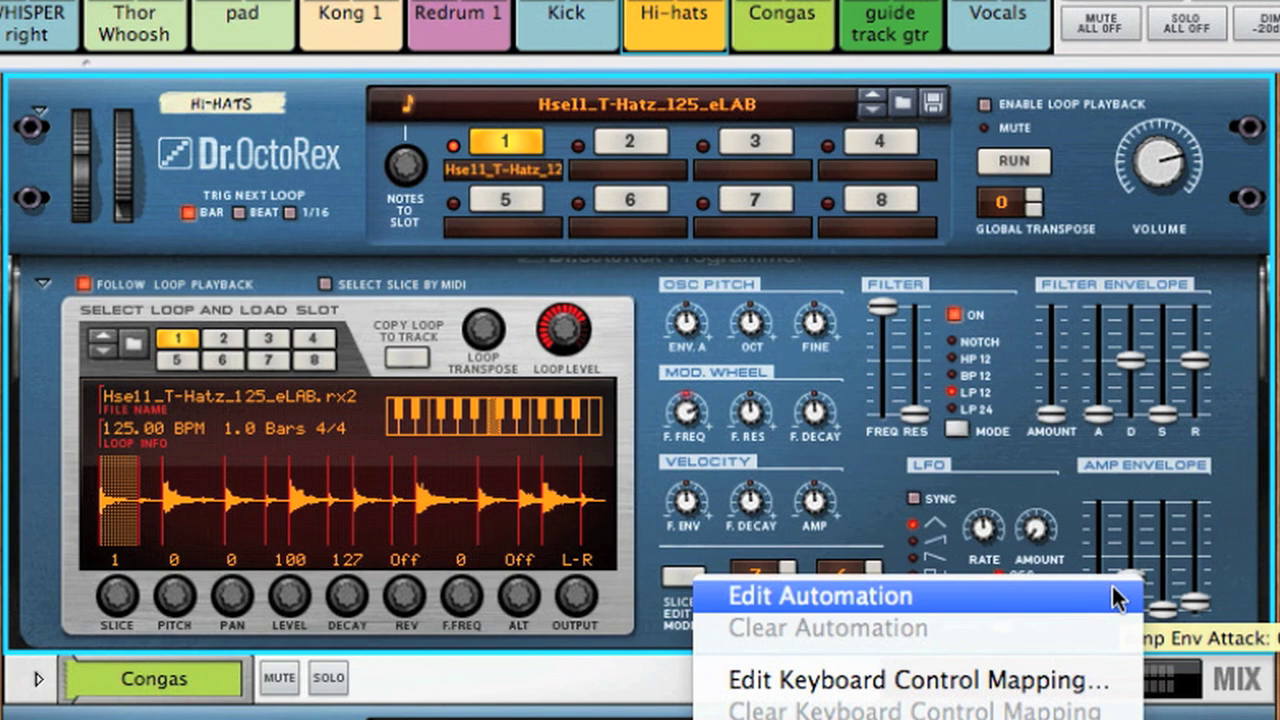
pyautogui.click(1112, 590)
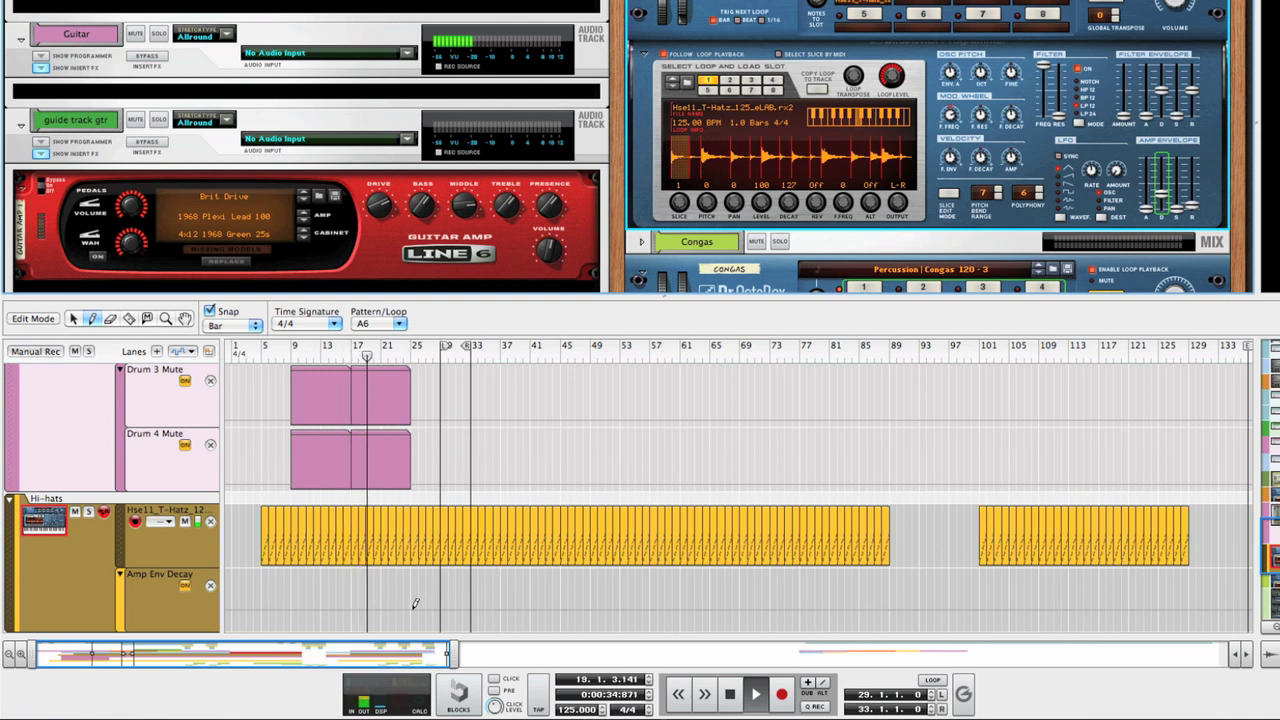
# Draw an Amp Env Decay automation clip from bar 25 with a 127 point, then return to bar 21.
pyautogui.moveTo(415, 603); pyautogui.dragTo(1249, 590)
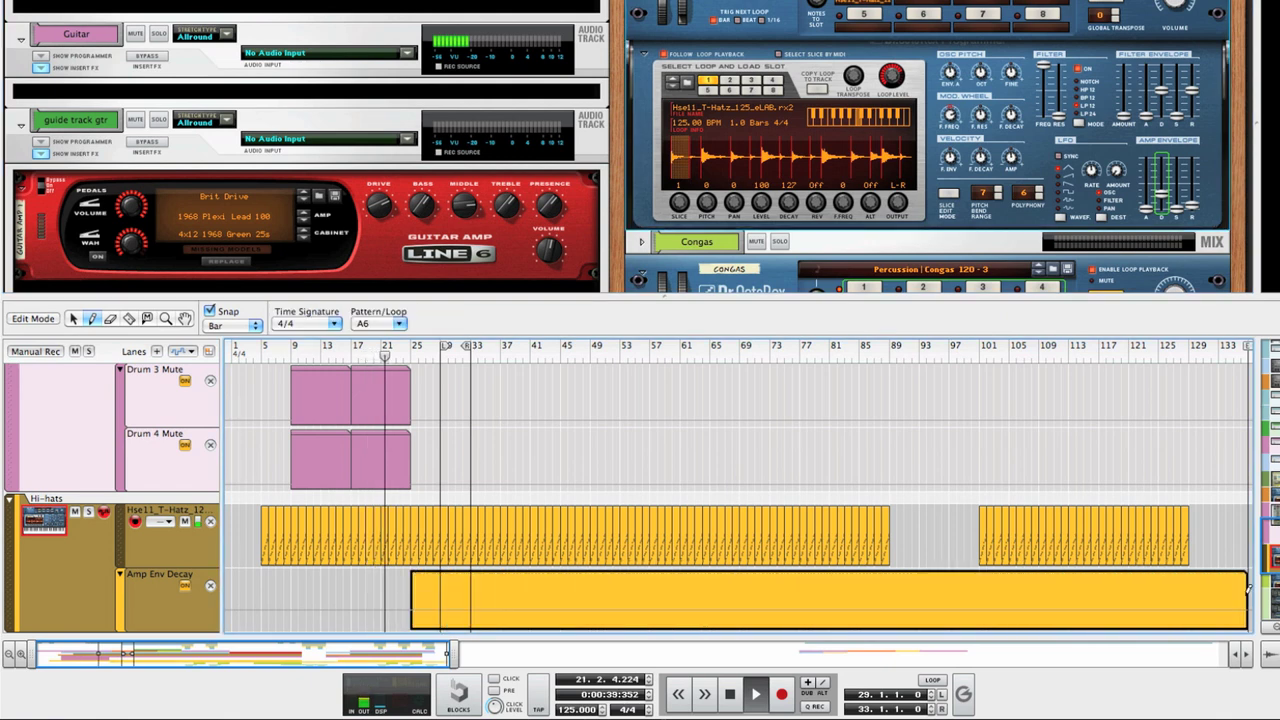
pyautogui.click(479, 597)
pyautogui.doubleClick(478, 599)
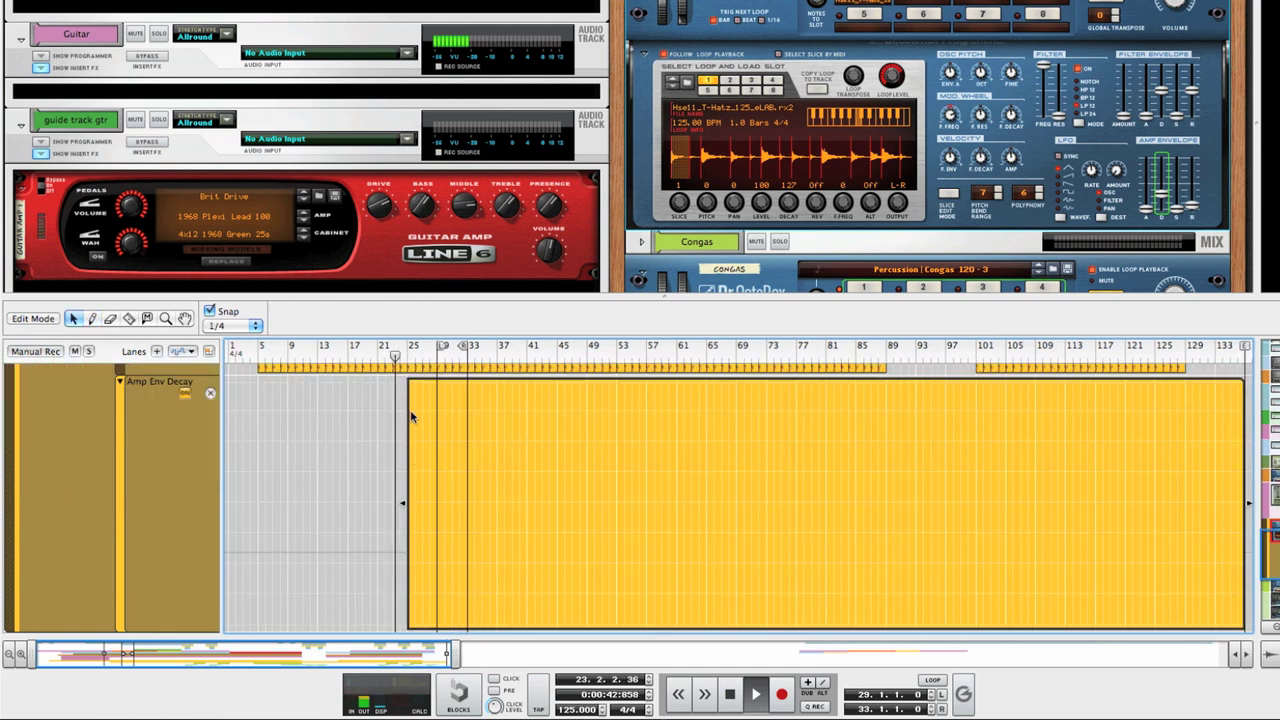
pyautogui.press('w')
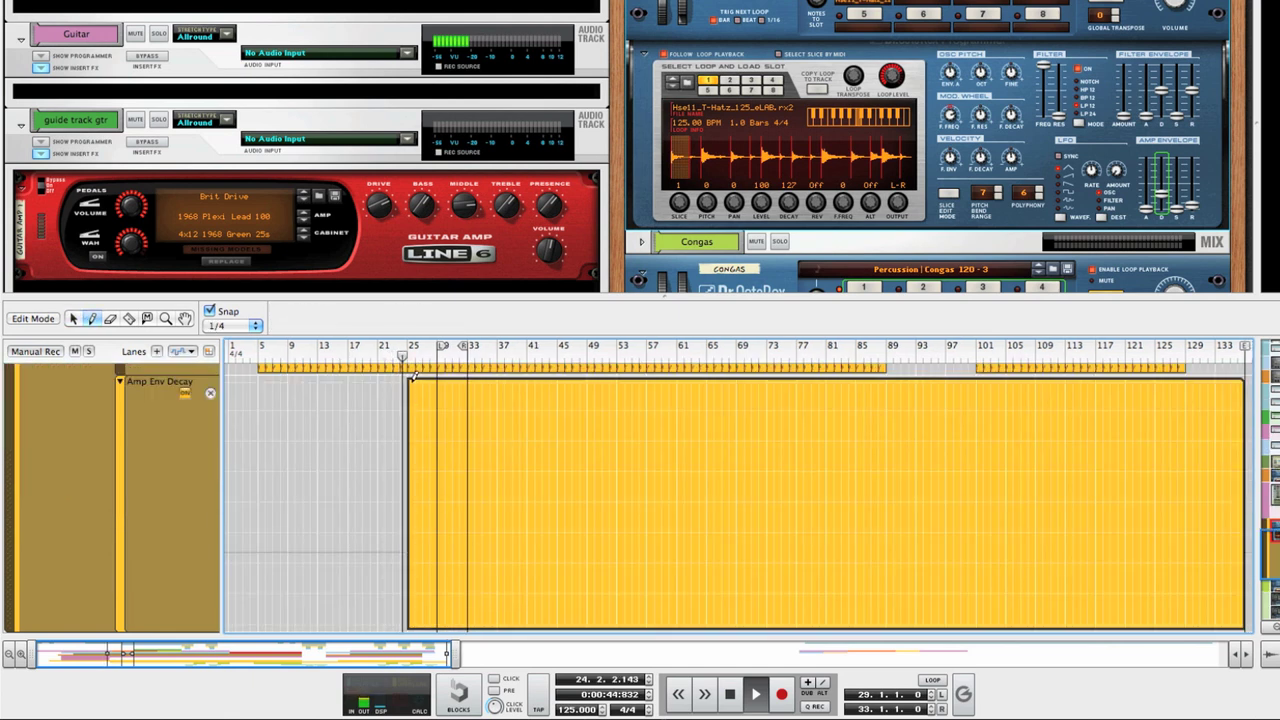
pyautogui.click(410, 381)
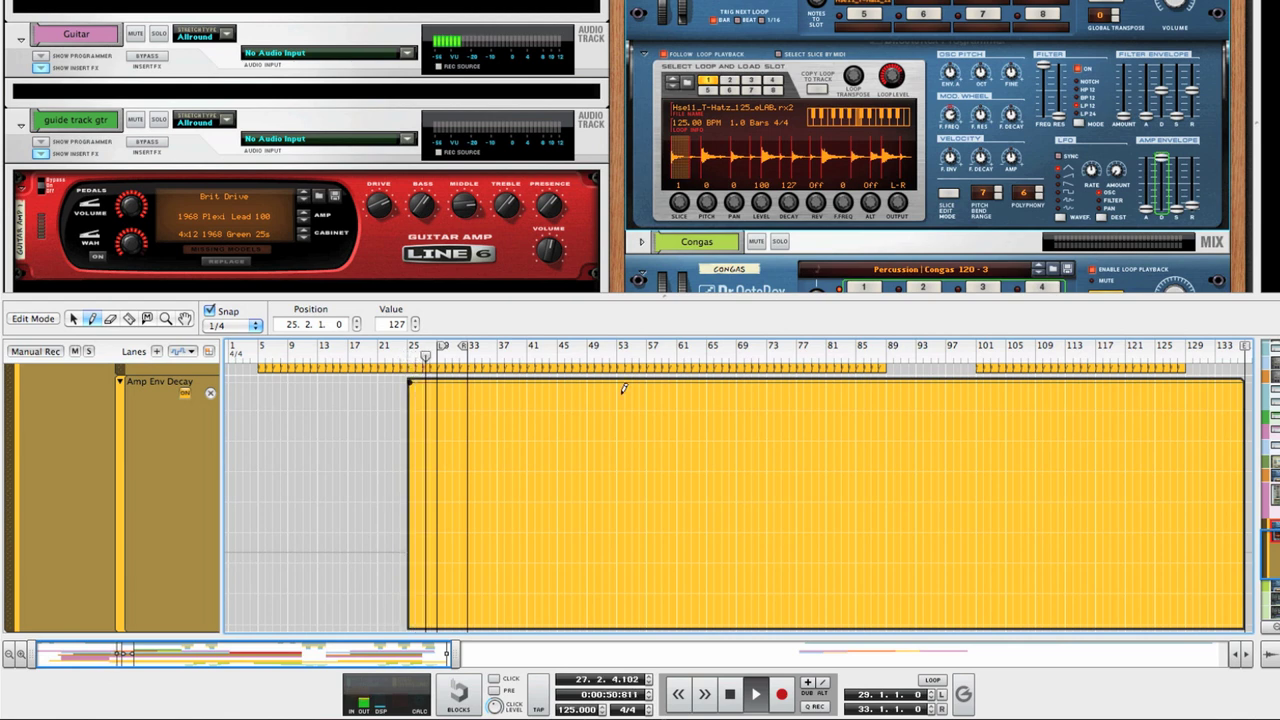
pyautogui.click(379, 362)
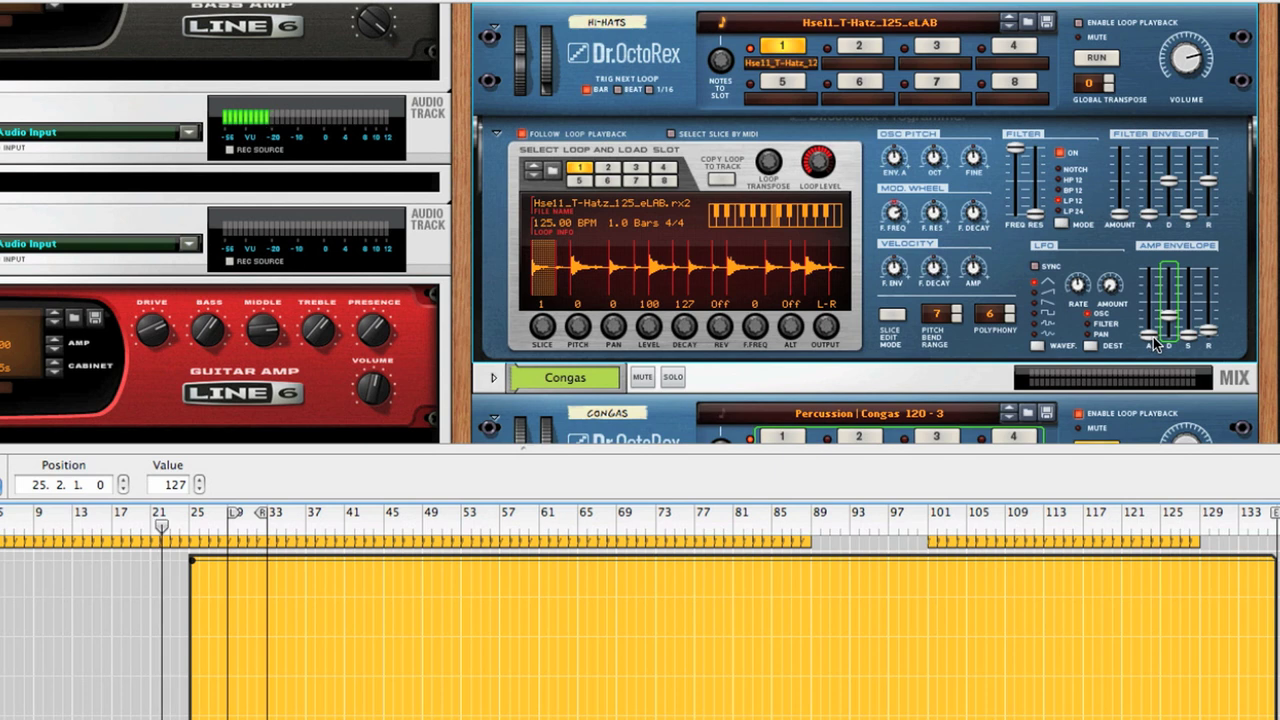
pyautogui.moveTo(1155, 344)
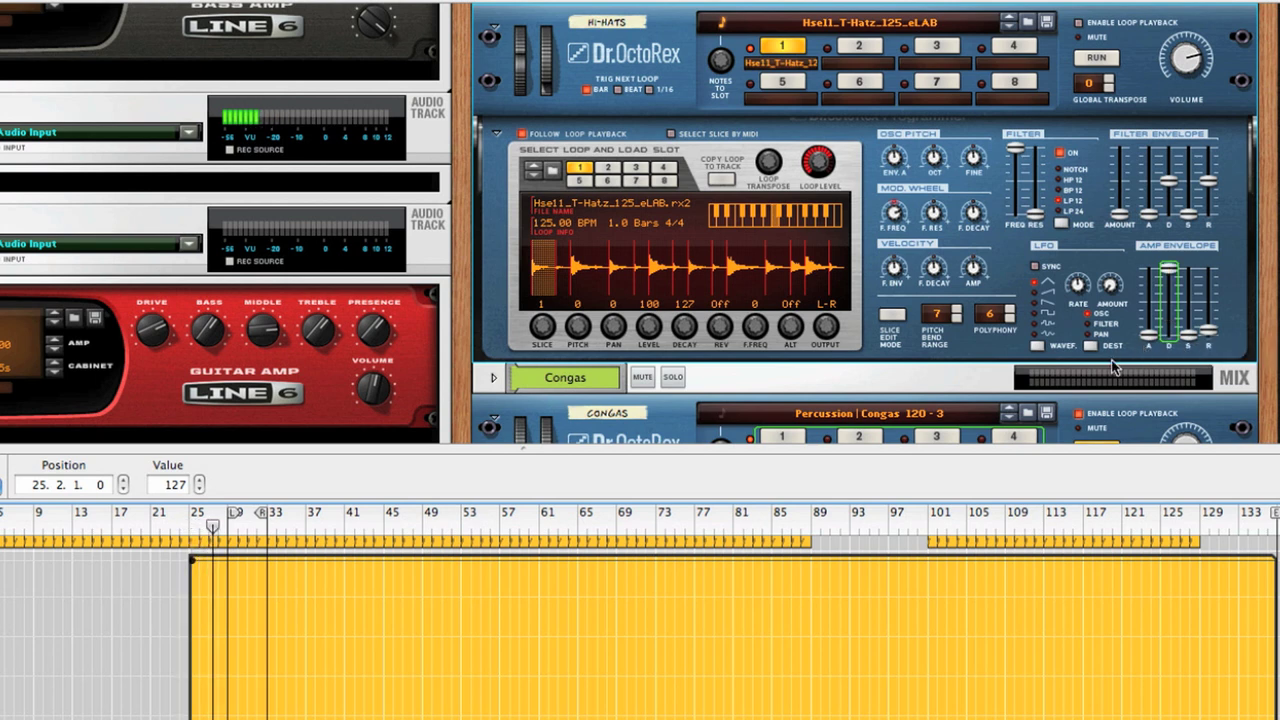
# Solo Bass, switch on its low-pass filter at about 1.99 kHz, and also solo Guitar.
pyautogui.press('F5')
pyautogui.click(57, 448)
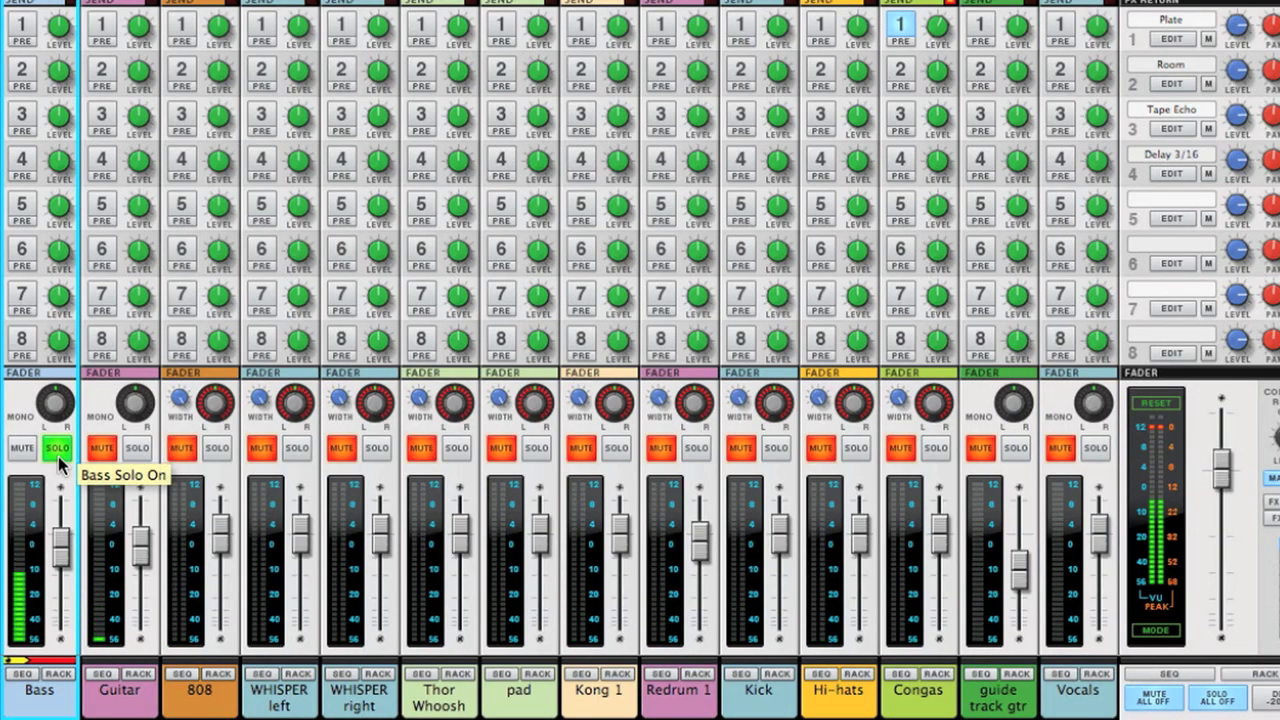
pyautogui.scroll(3, 58, 457)
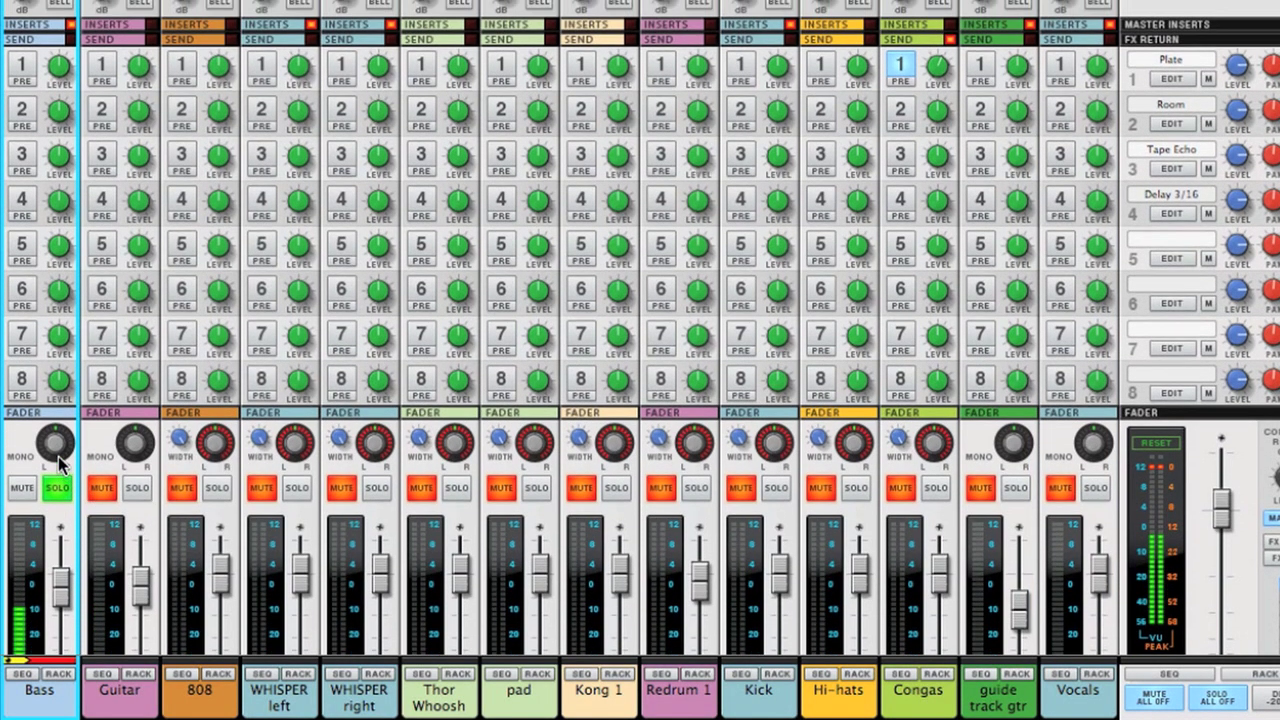
pyautogui.scroll(10, 58, 462)
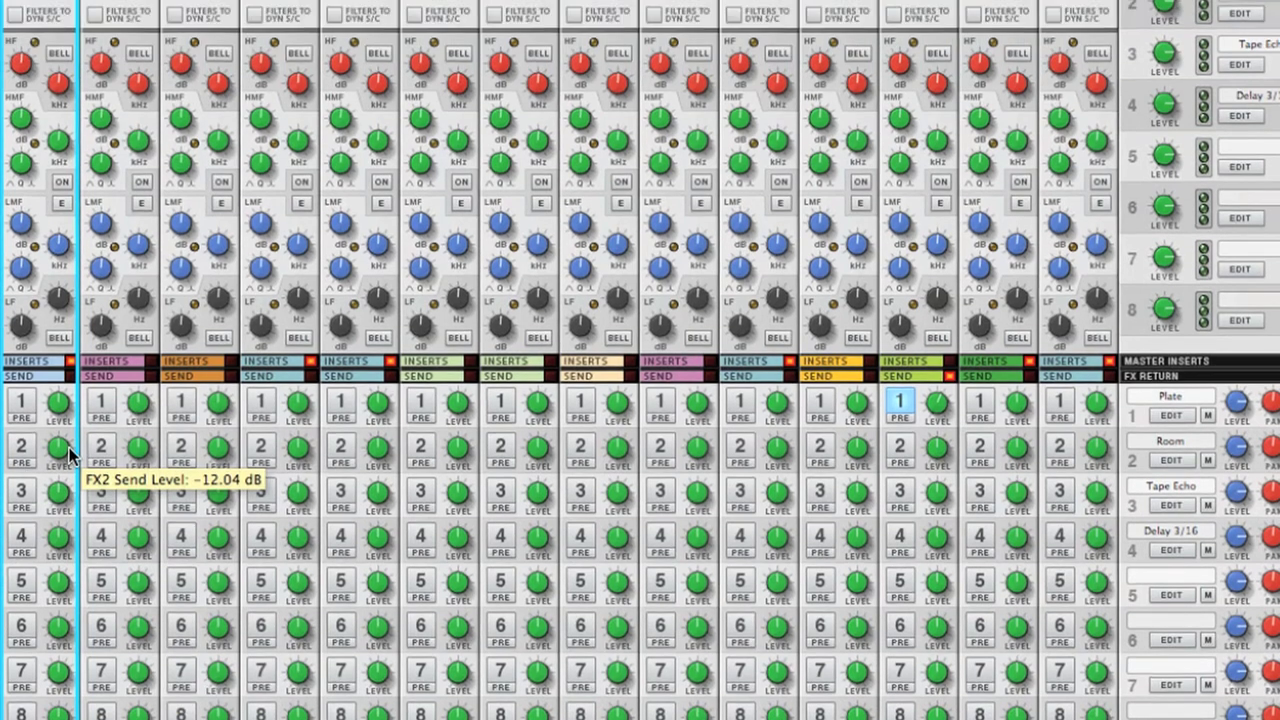
pyautogui.scroll(5, 70, 455)
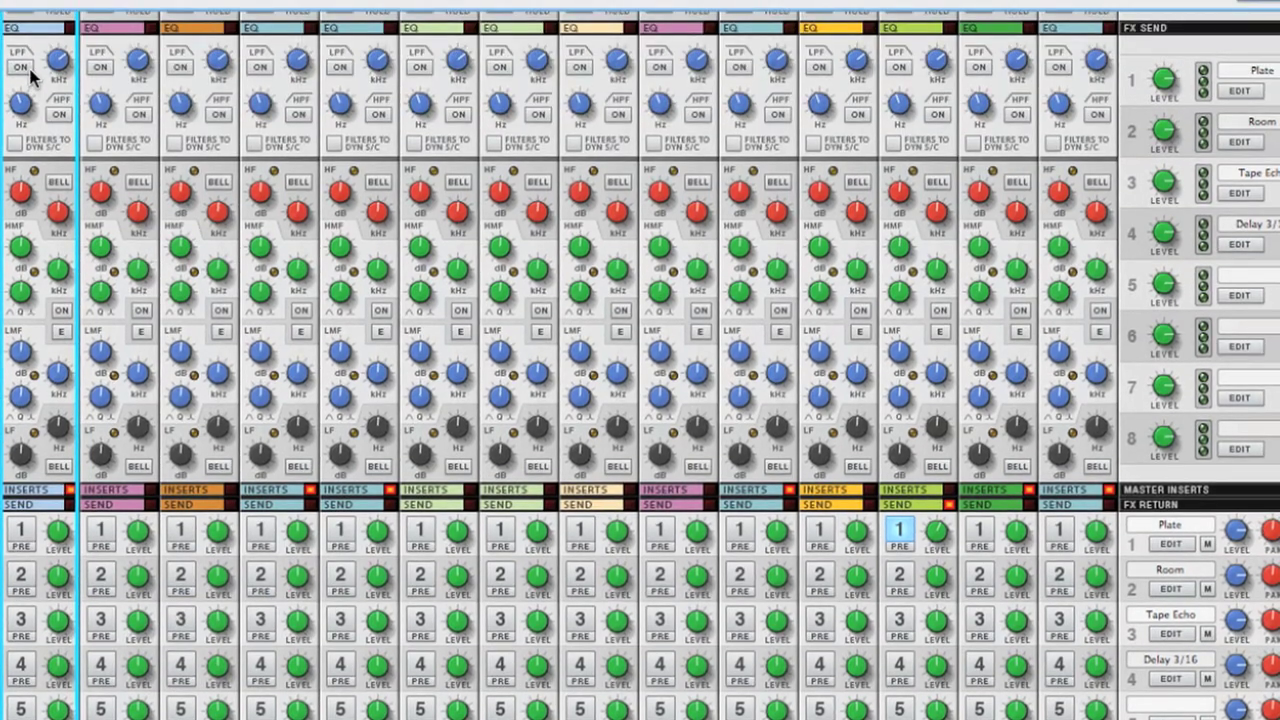
pyautogui.click(28, 69)
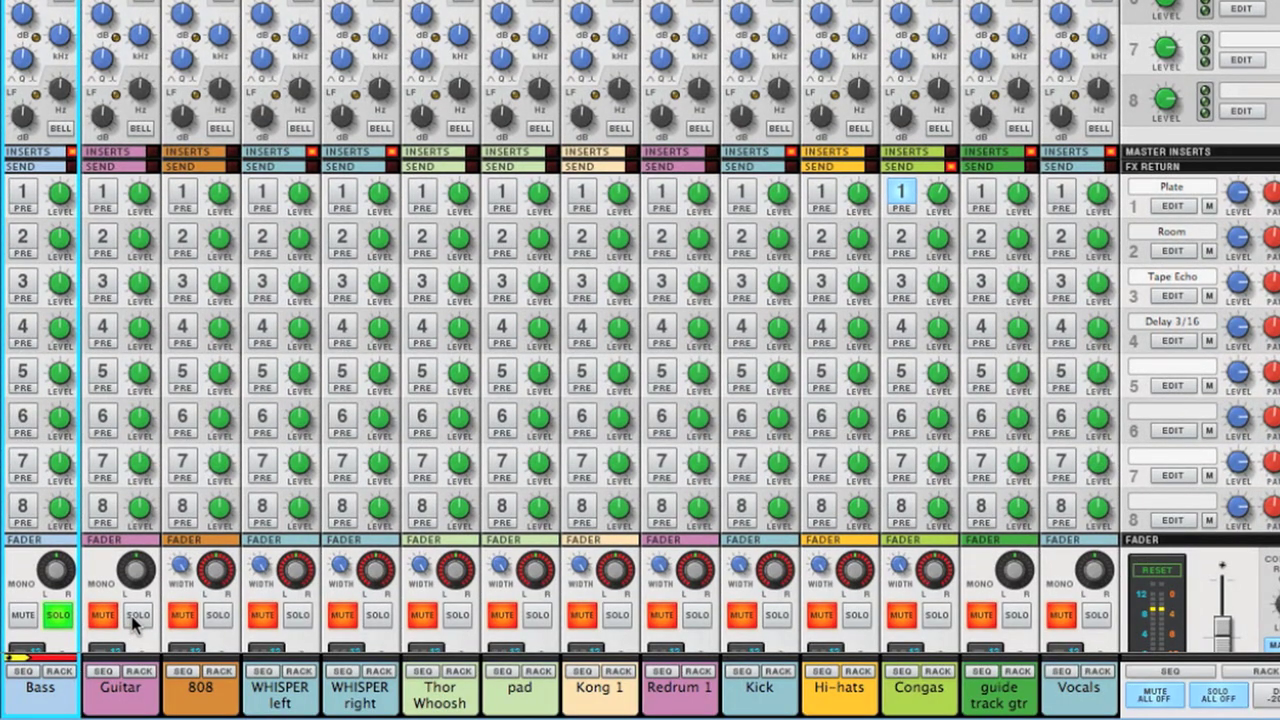
pyautogui.click(137, 616)
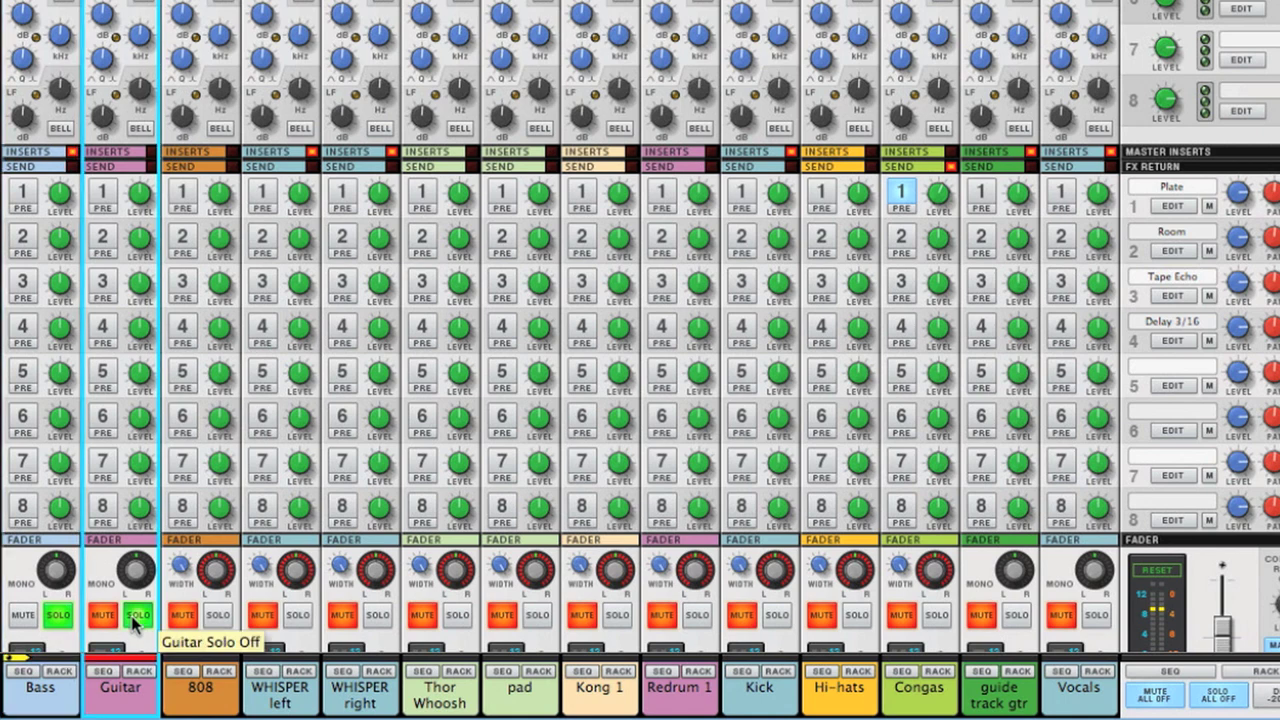
# Unsolo Bass and turn on Guitar's high-pass filter, settling its cutoff at about 301 Hz.
pyautogui.click(60, 615)
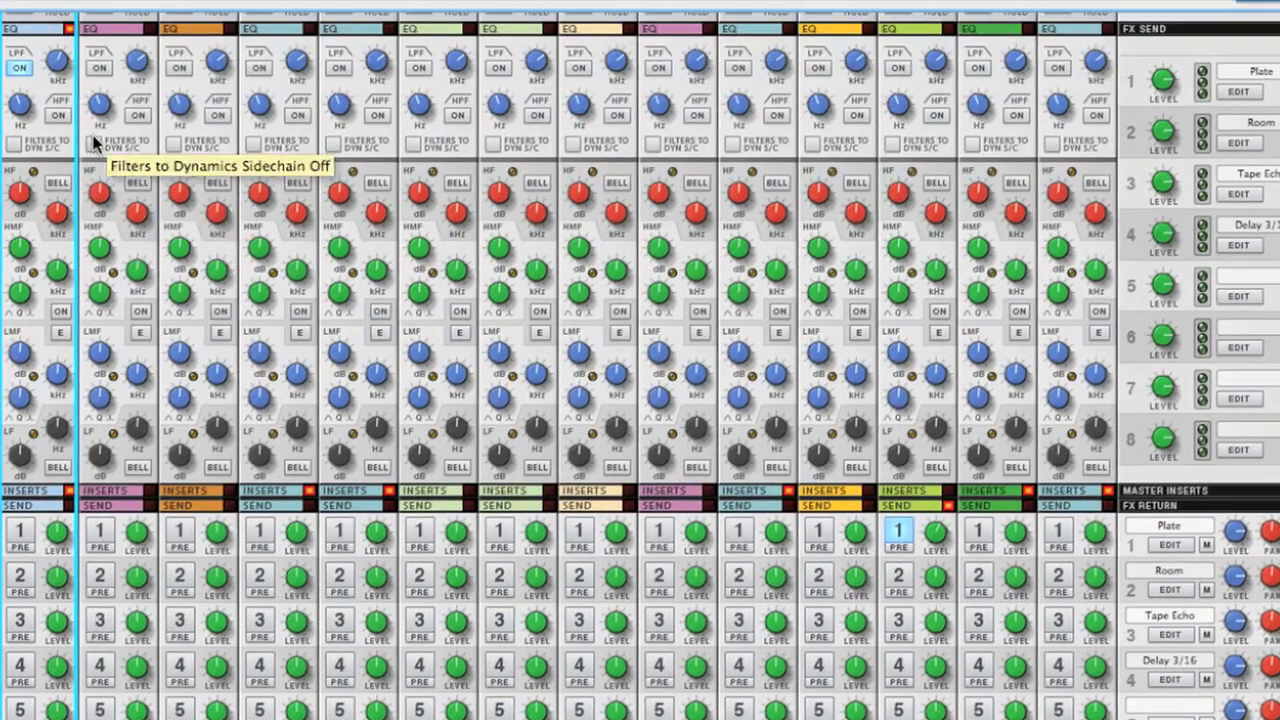
pyautogui.click(138, 116)
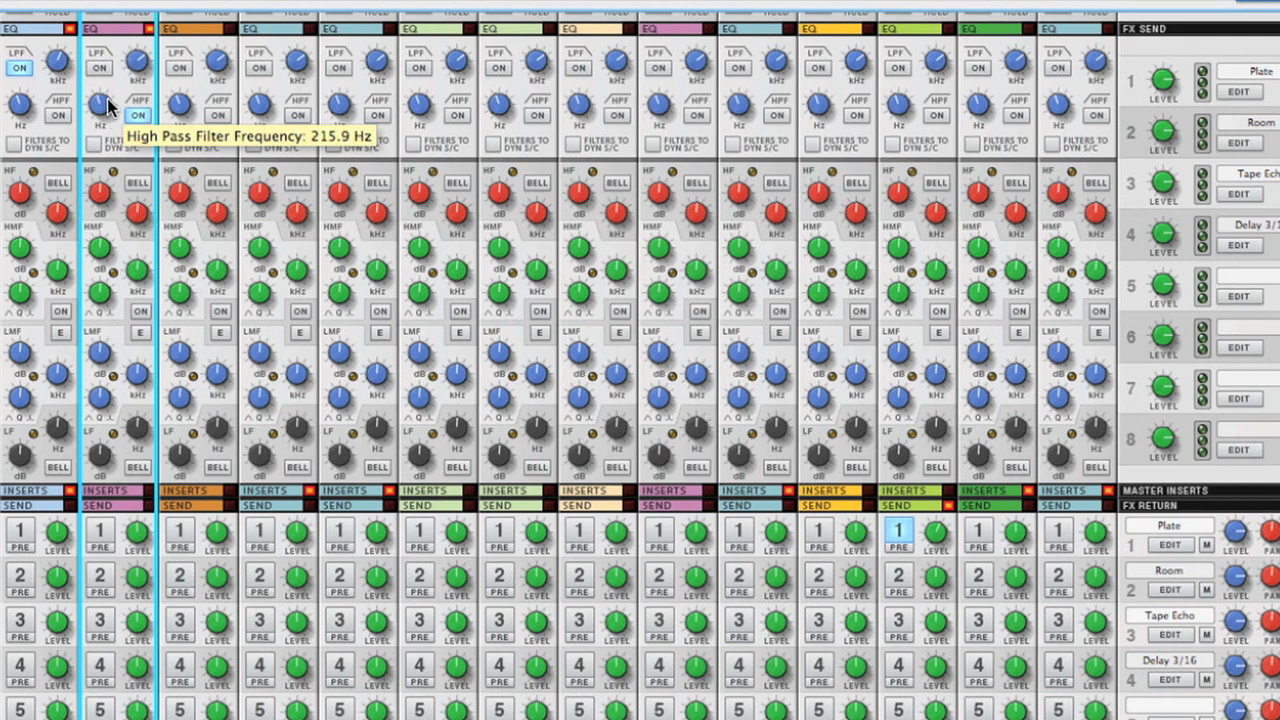
pyautogui.moveTo(111, 89); pyautogui.dragTo(111, 46)
pyautogui.moveTo(105, 72); pyautogui.dragTo(105, 80)
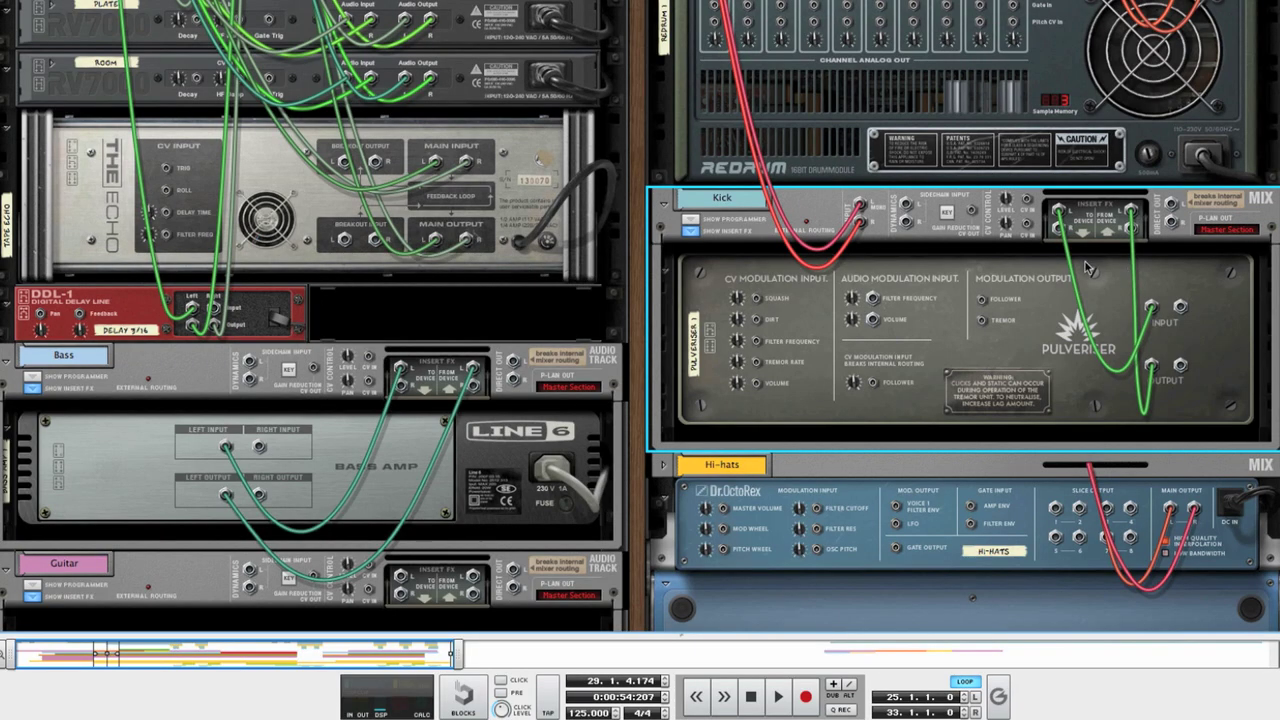
# Cable the Kick channel's Insert FX output into the Bass channel's Dynamics Sidechain Input L.
pyautogui.moveTo(1058, 233); pyautogui.dragTo(248, 364)
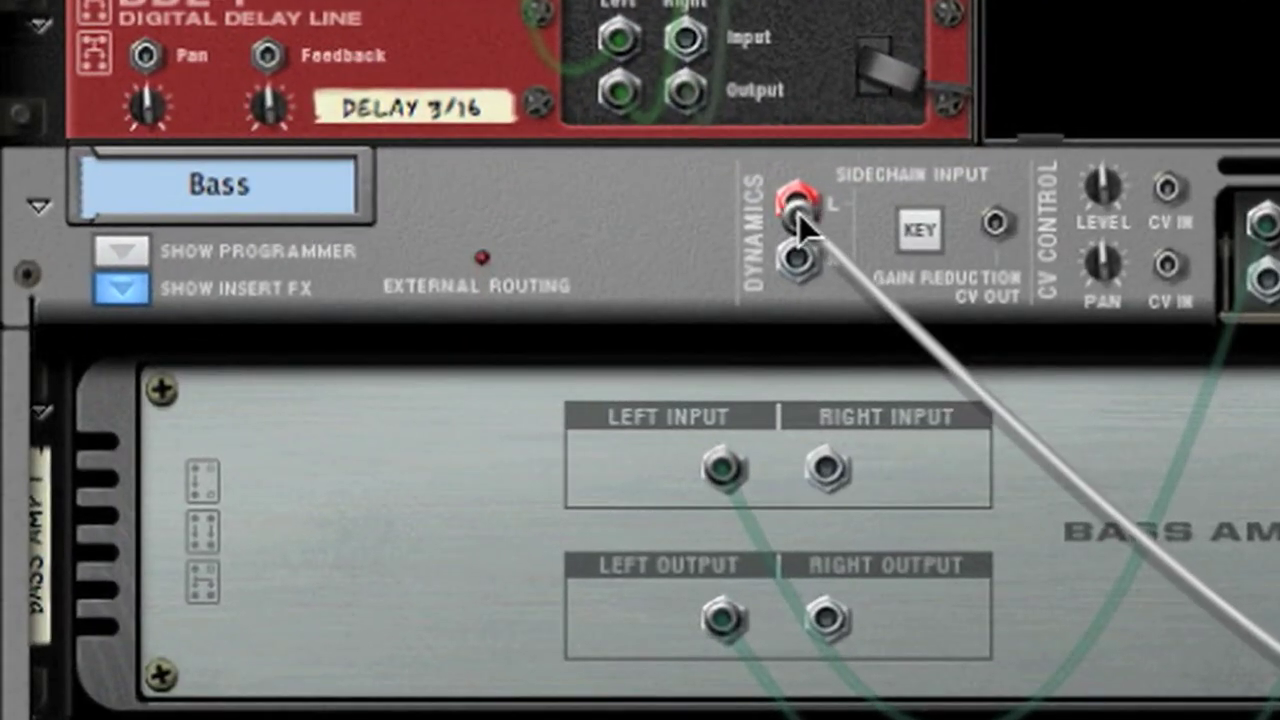
pyautogui.moveTo(798, 213); pyautogui.dragTo(799, 214)
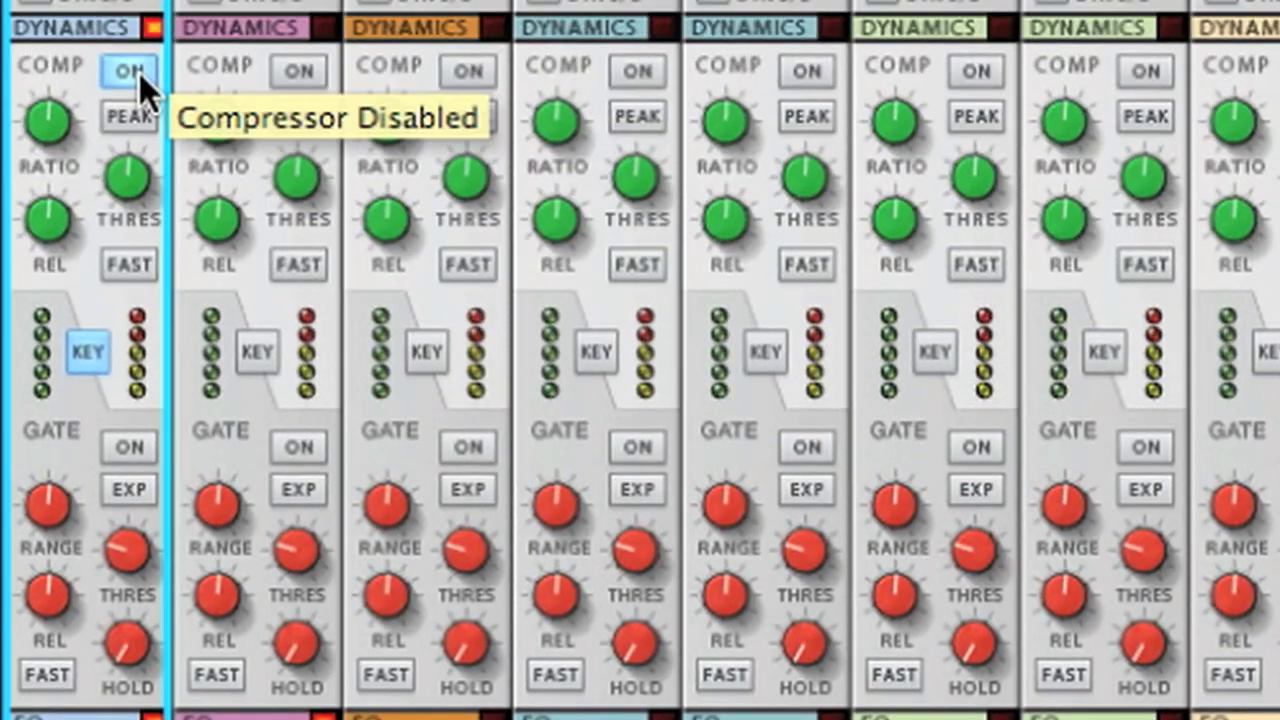
# Turn on the Bass compressor with -52 dB threshold, peak detection, fast attack and about 7.3:1 ratio.
pyautogui.click(139, 73)
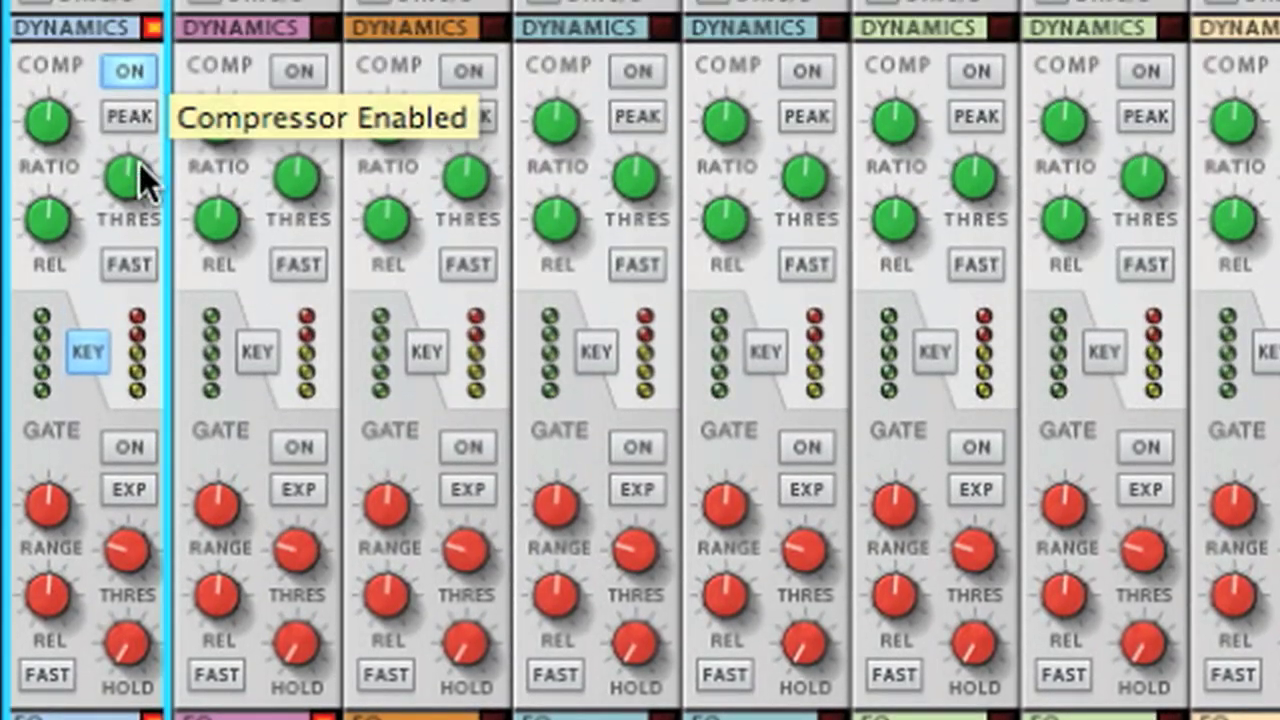
pyautogui.moveTo(134, 184)
pyautogui.moveTo(129, 179); pyautogui.dragTo(126, 300)
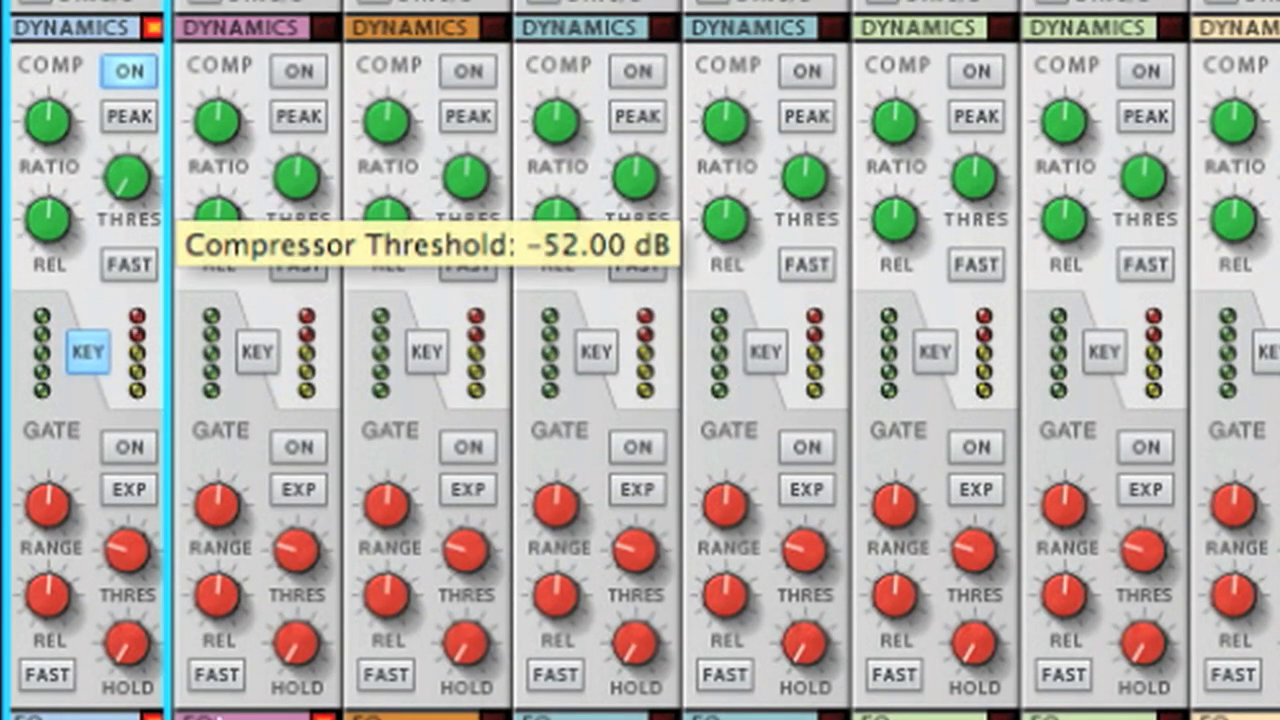
pyautogui.click(129, 117)
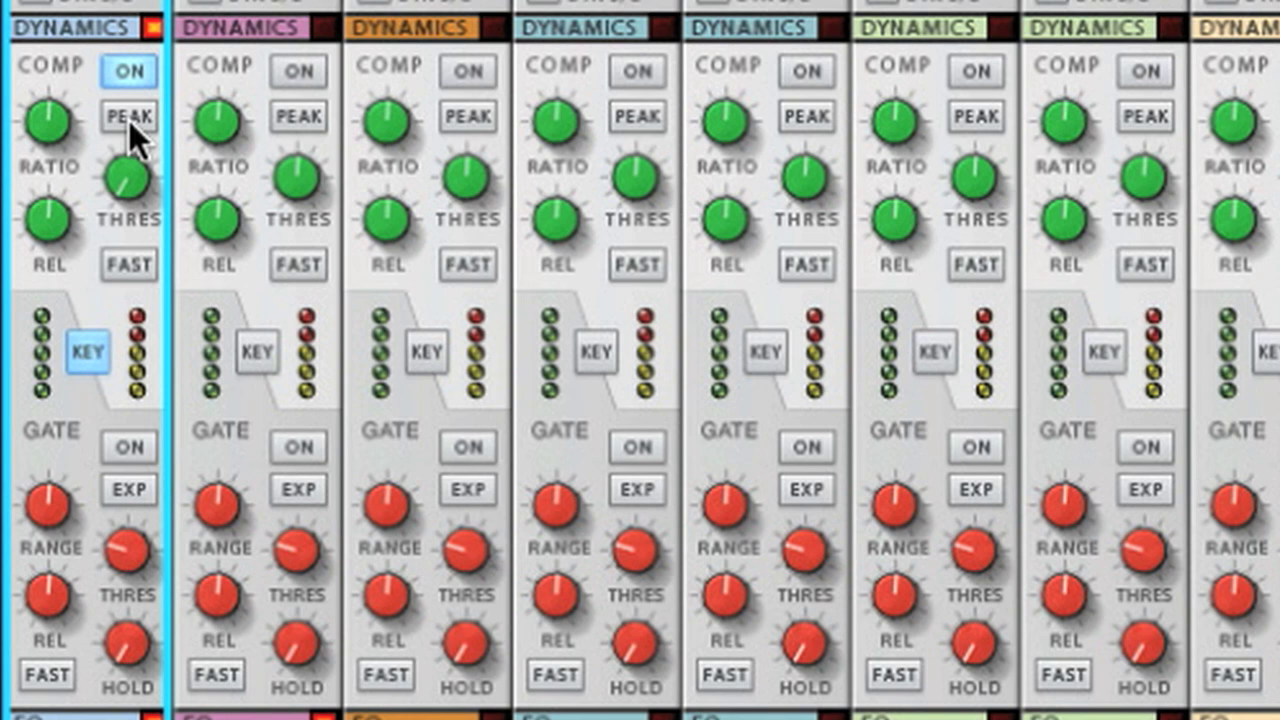
pyautogui.click(136, 265)
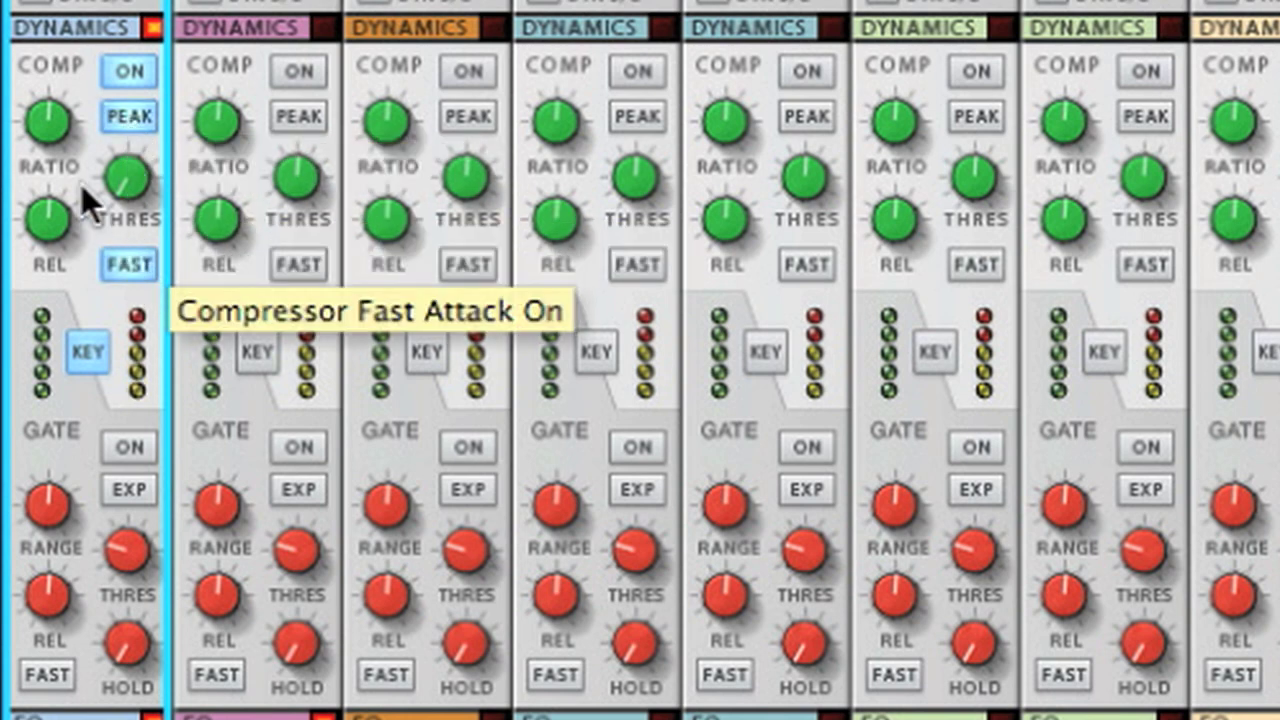
pyautogui.moveTo(36, 128)
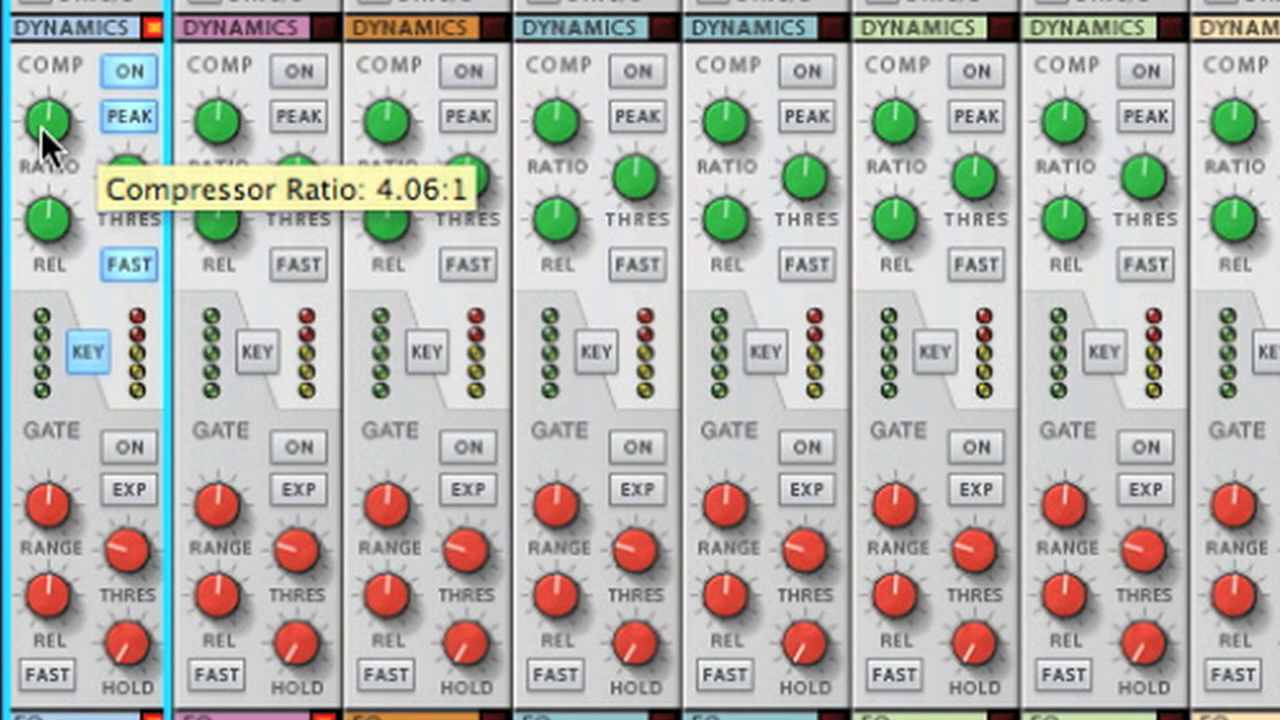
pyautogui.moveTo(41, 128); pyautogui.dragTo(49, 0)
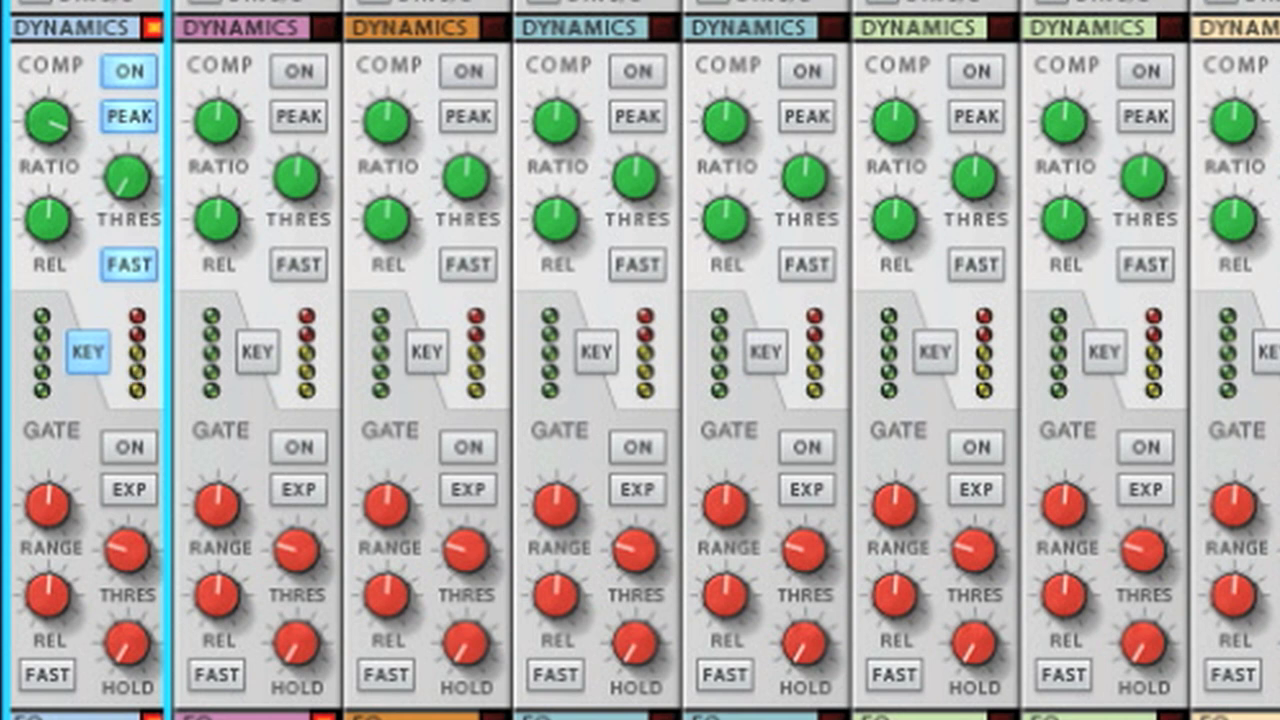
# A/B the Bass compressor, set its release to 100 ms, unsolo Bass and solo Vocals.
pyautogui.click(137, 68)
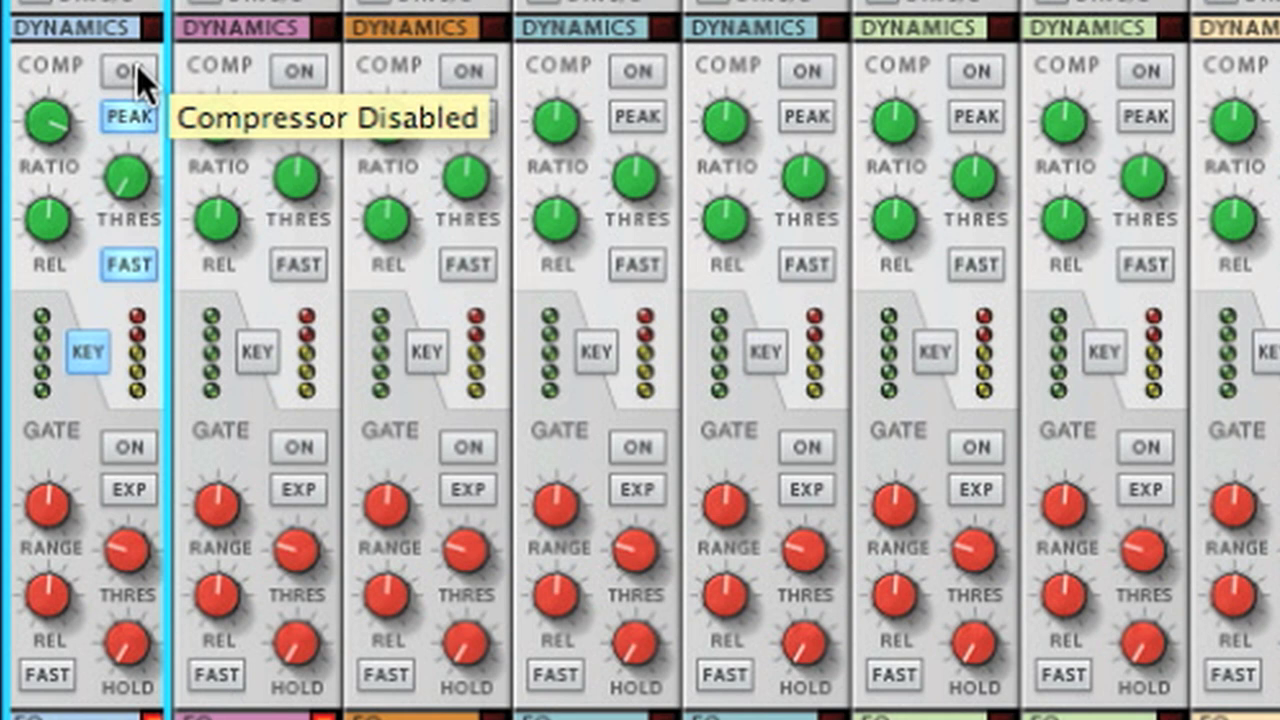
pyautogui.click(136, 68)
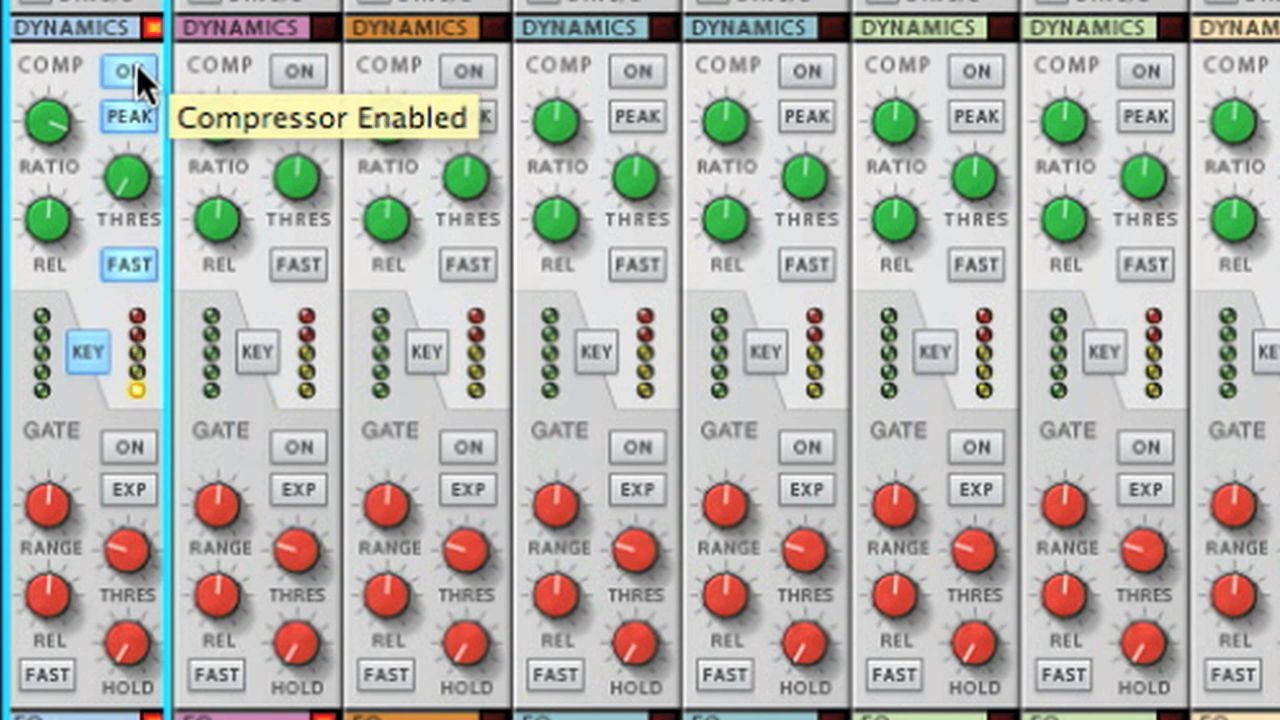
pyautogui.moveTo(60, 218)
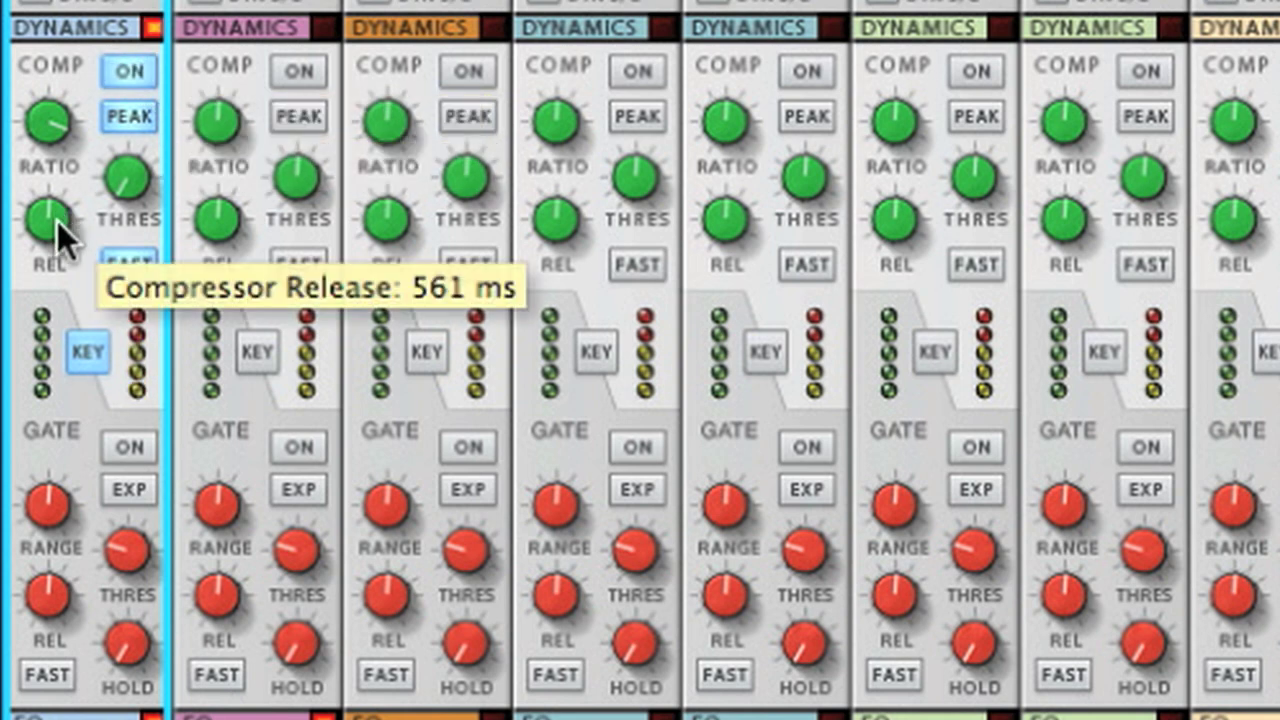
pyautogui.moveTo(57, 221); pyautogui.dragTo(120, 686)
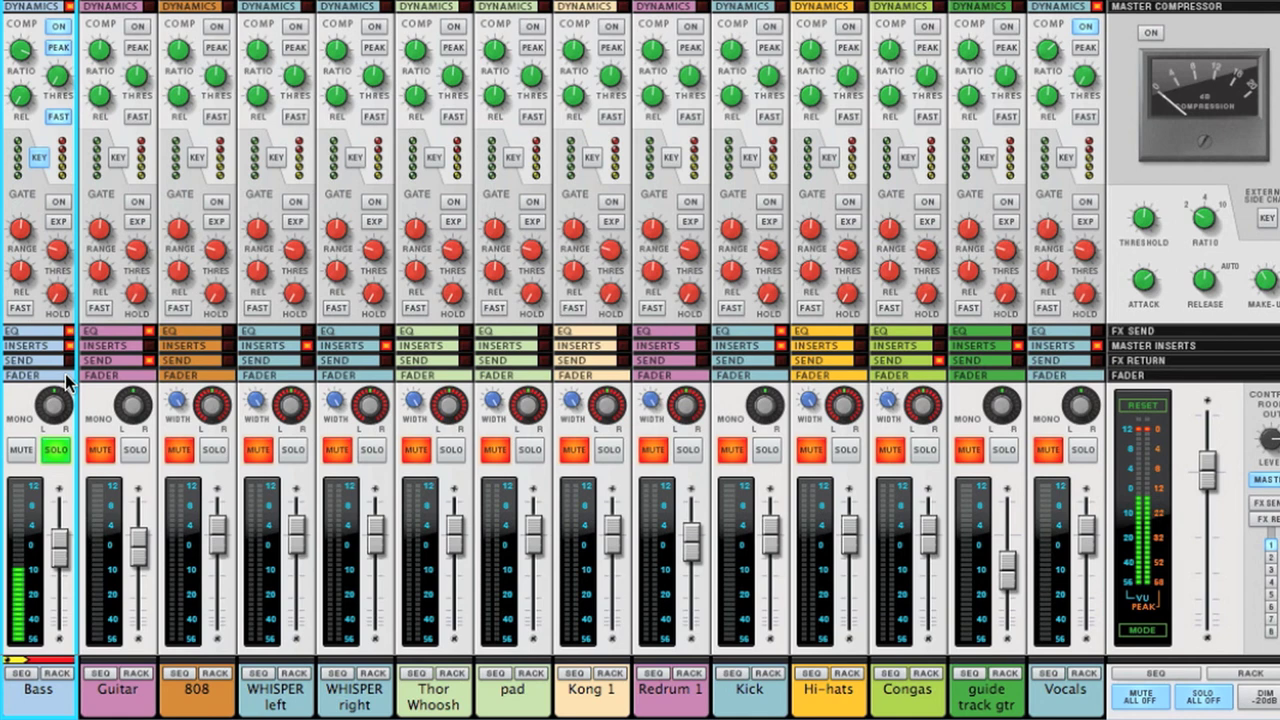
pyautogui.click(56, 450)
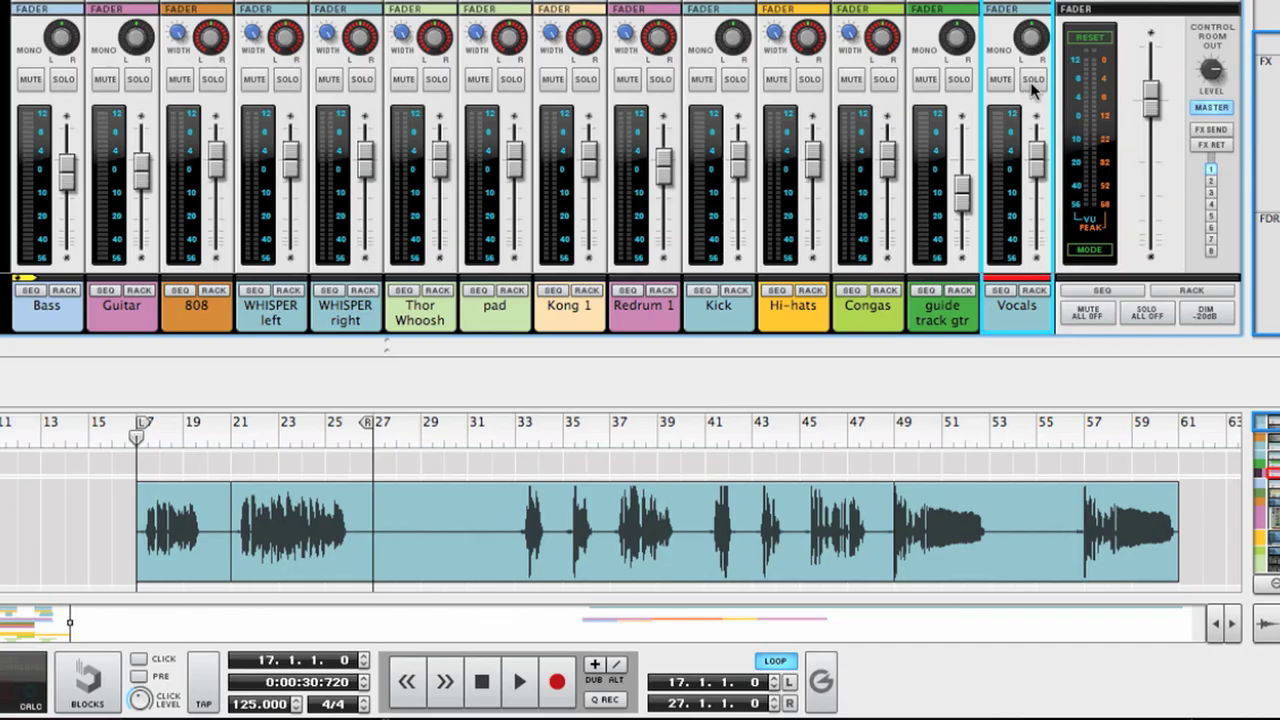
pyautogui.click(1034, 80)
# Start playback and compress the Vocals with a -52 dB threshold and about 6.7:1 ratio.
pyautogui.press('space')
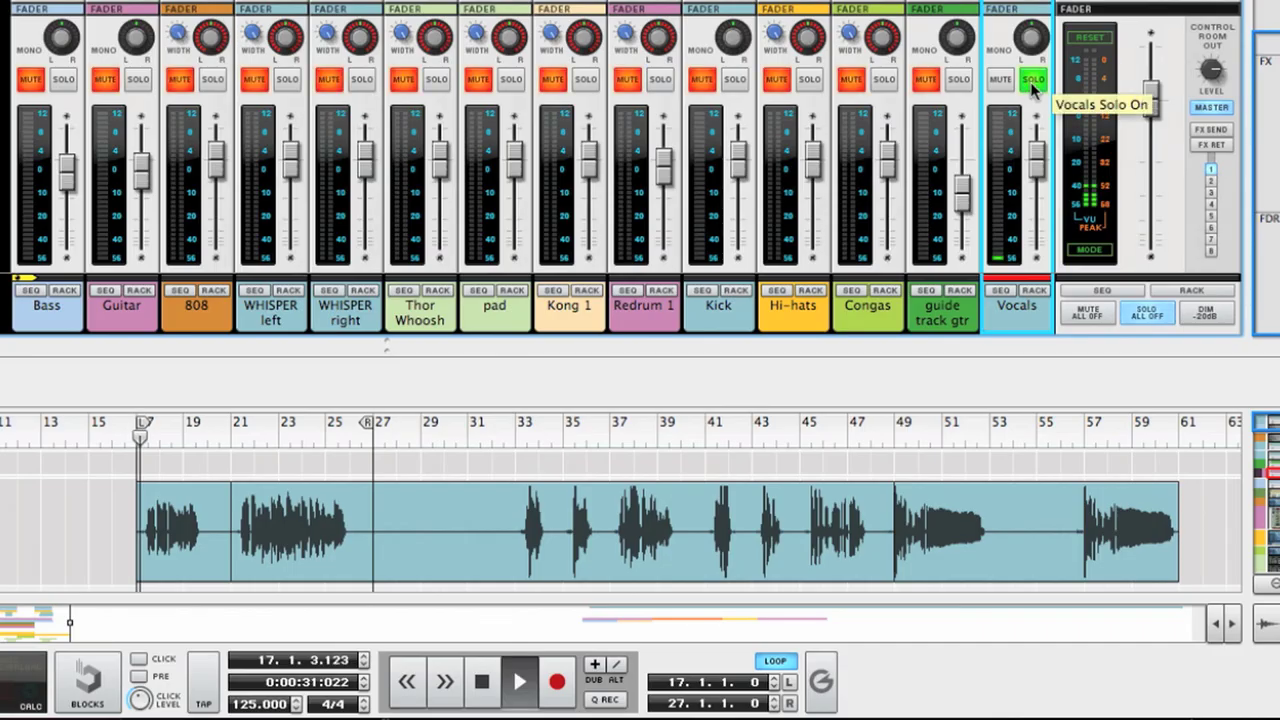
pyautogui.scroll(5, 1090, 15)
pyautogui.scroll(5, 530, 135)
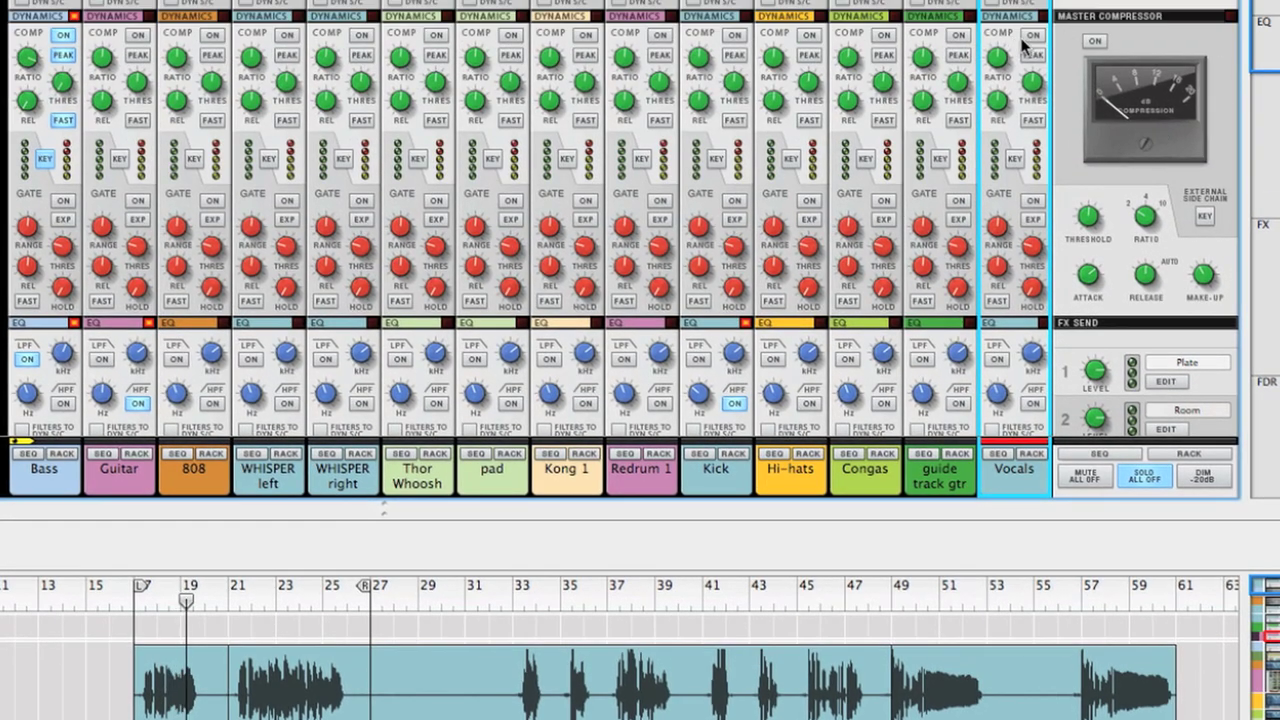
pyautogui.click(1031, 38)
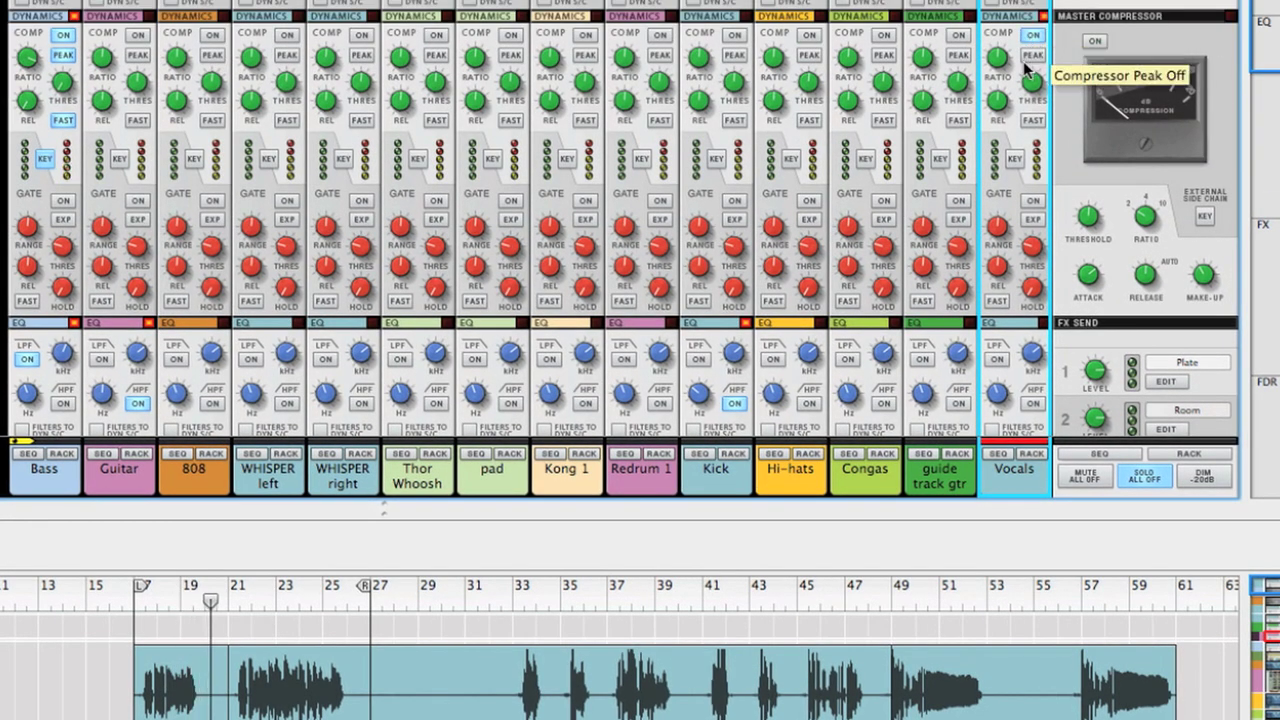
pyautogui.moveTo(1032, 84); pyautogui.dragTo(1035, 468)
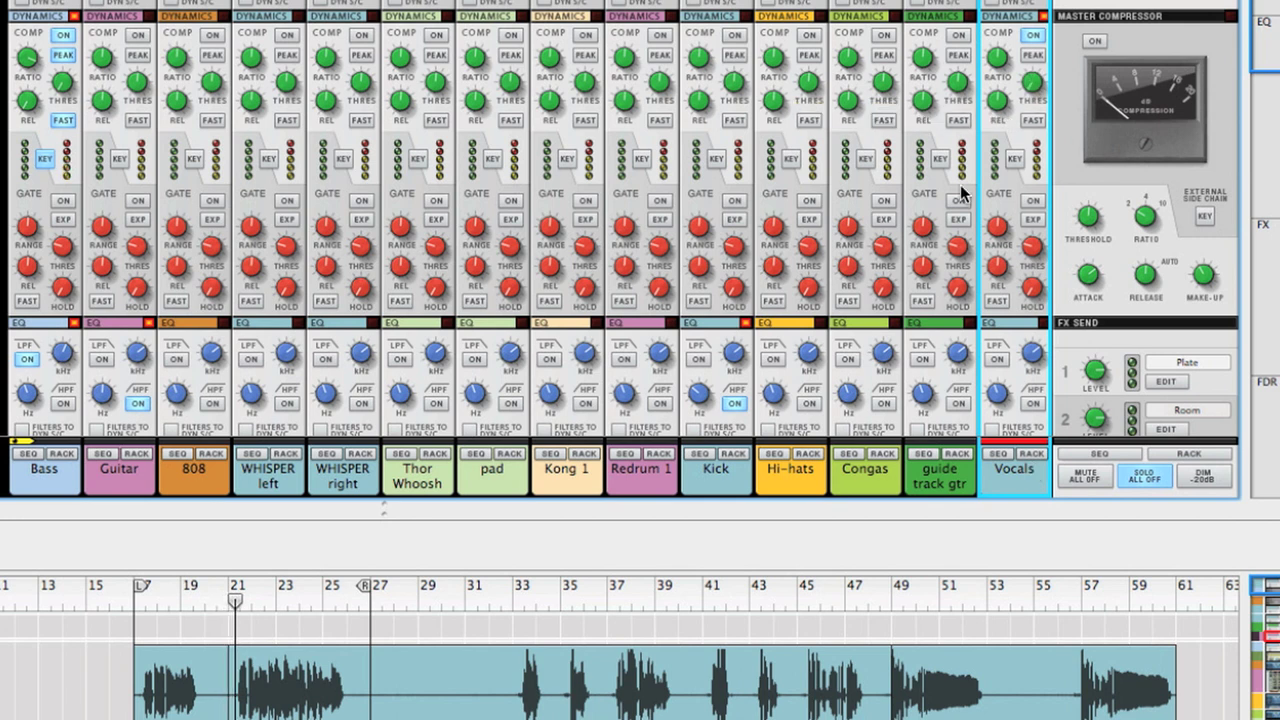
pyautogui.moveTo(997, 58); pyautogui.dragTo(1006, 30)
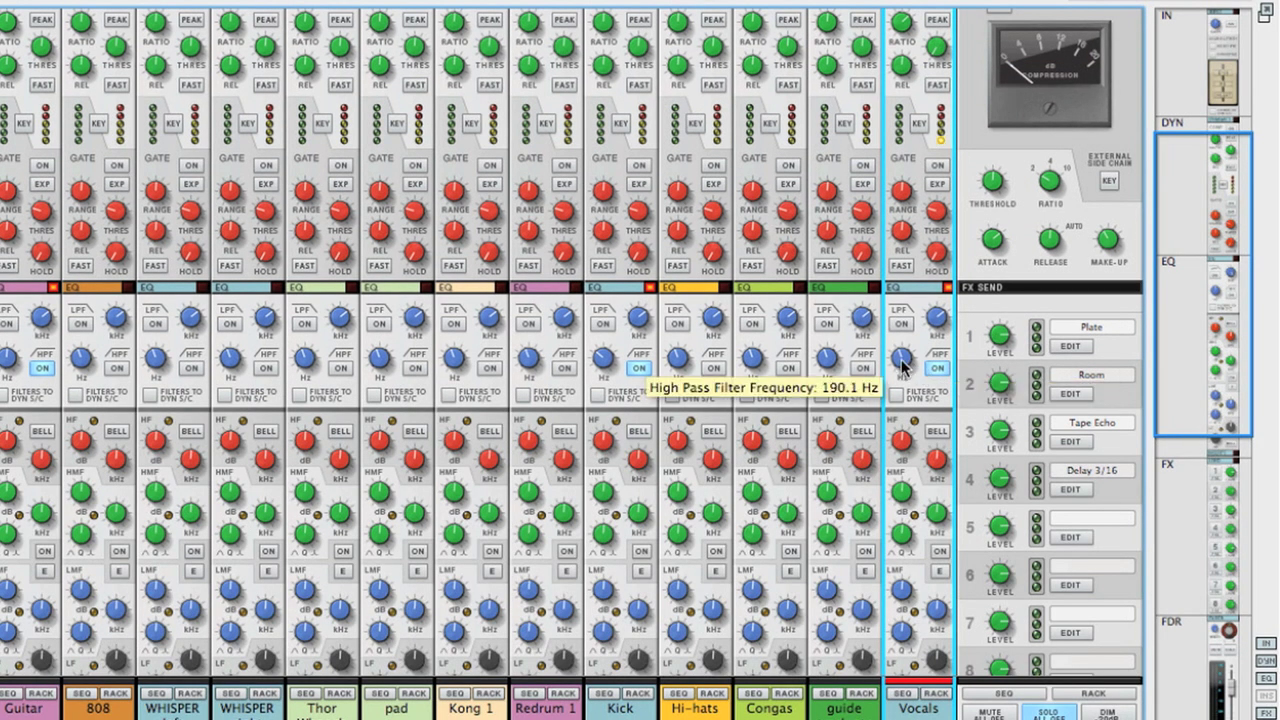
# Raise the Vocals high-pass filter cutoff to roughly 301 Hz.
pyautogui.moveTo(903, 347); pyautogui.dragTo(911, 282)
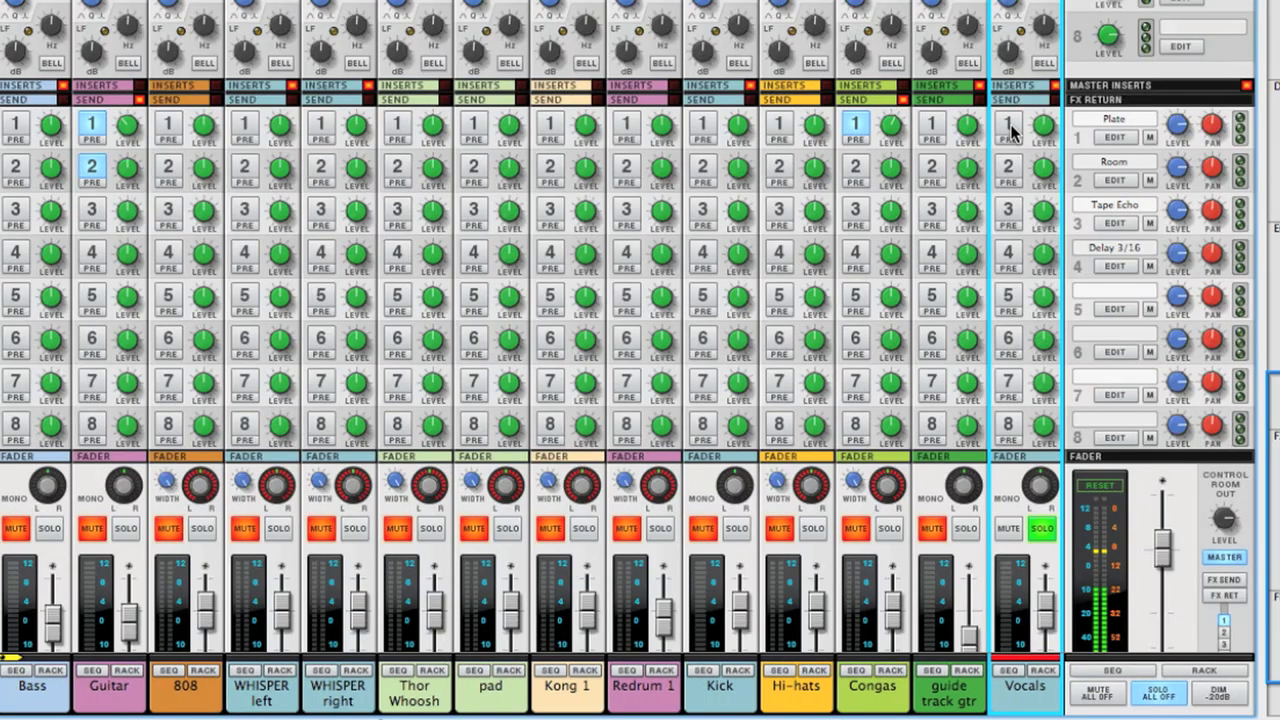
# Send the Vocals to the Plate reverb and set their Tape Echo send to about -20 dB.
pyautogui.click(1010, 130)
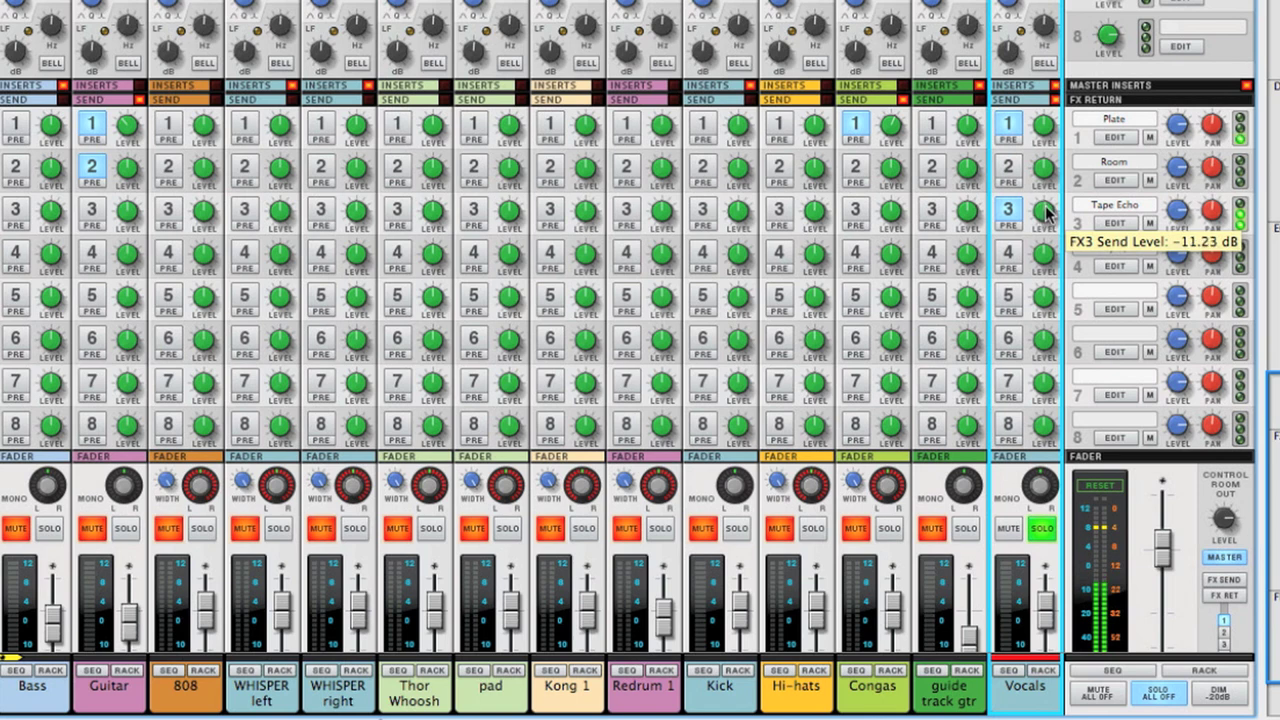
pyautogui.moveTo(1046, 210); pyautogui.dragTo(1057, 258)
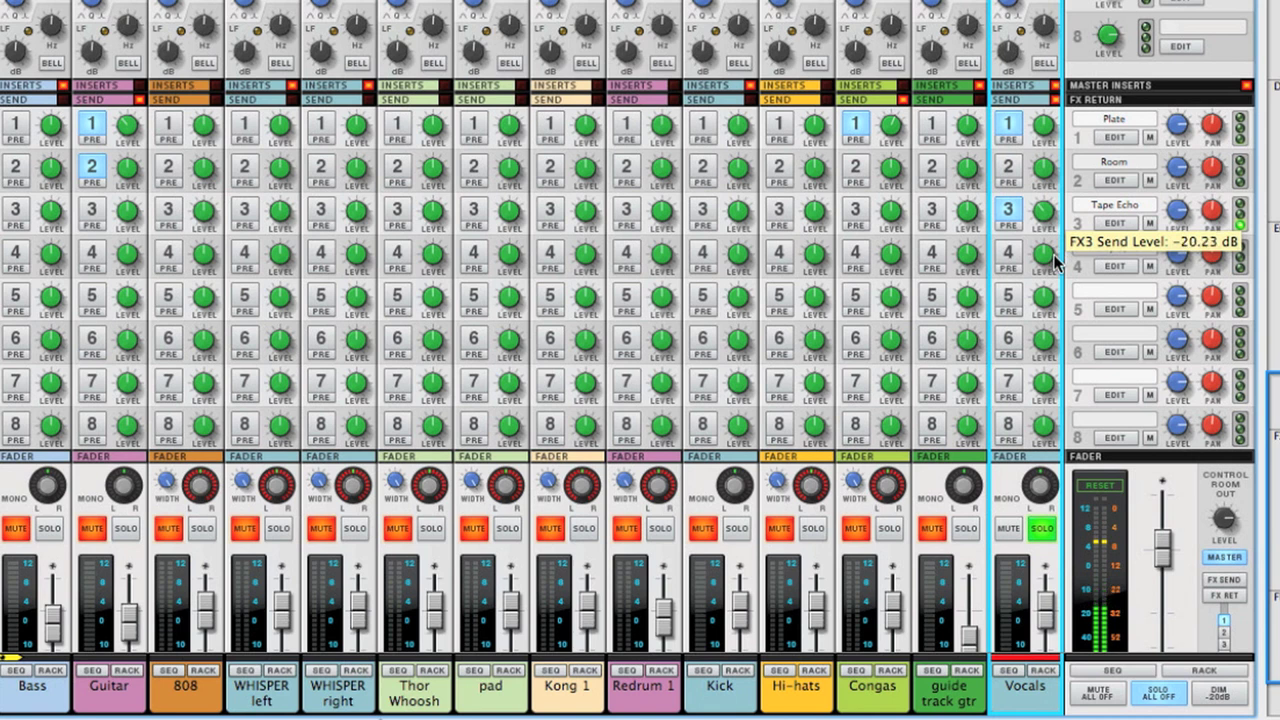
# Load Dreamy Taped Voice on the Tape Echo with 3/32 delay time and envelope modulation 2.
pyautogui.click(1113, 222)
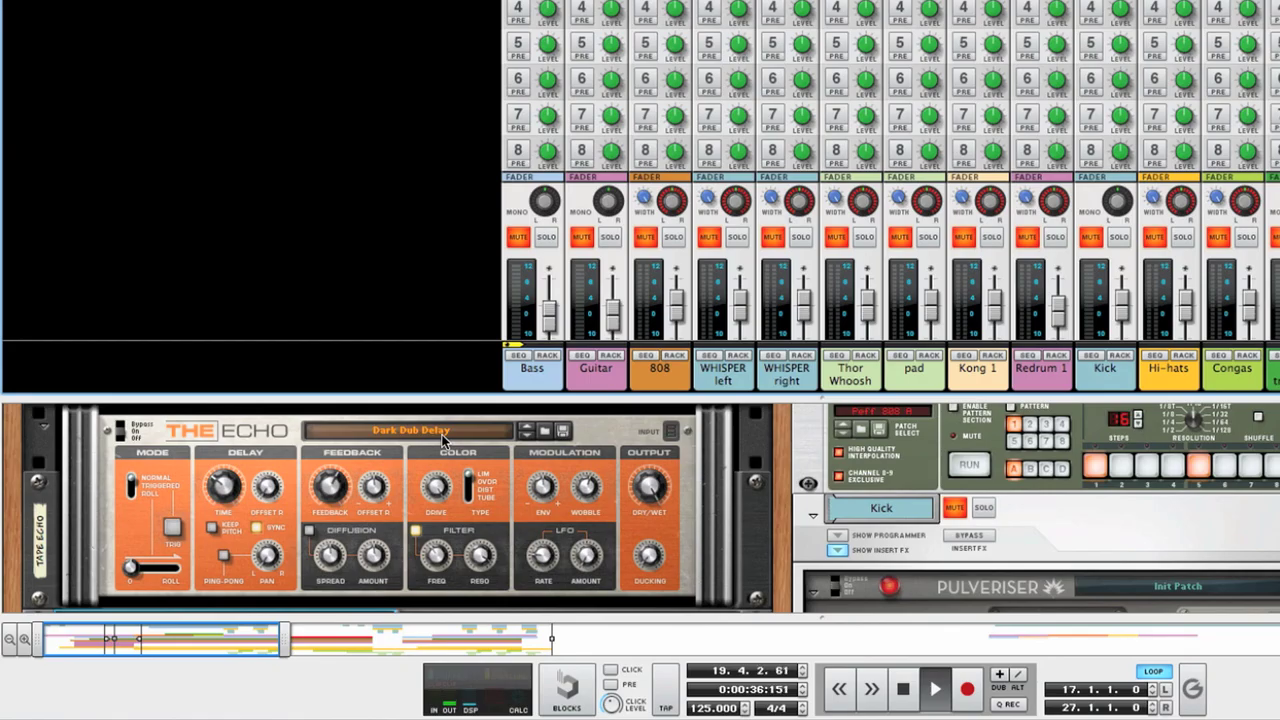
pyautogui.click(443, 432)
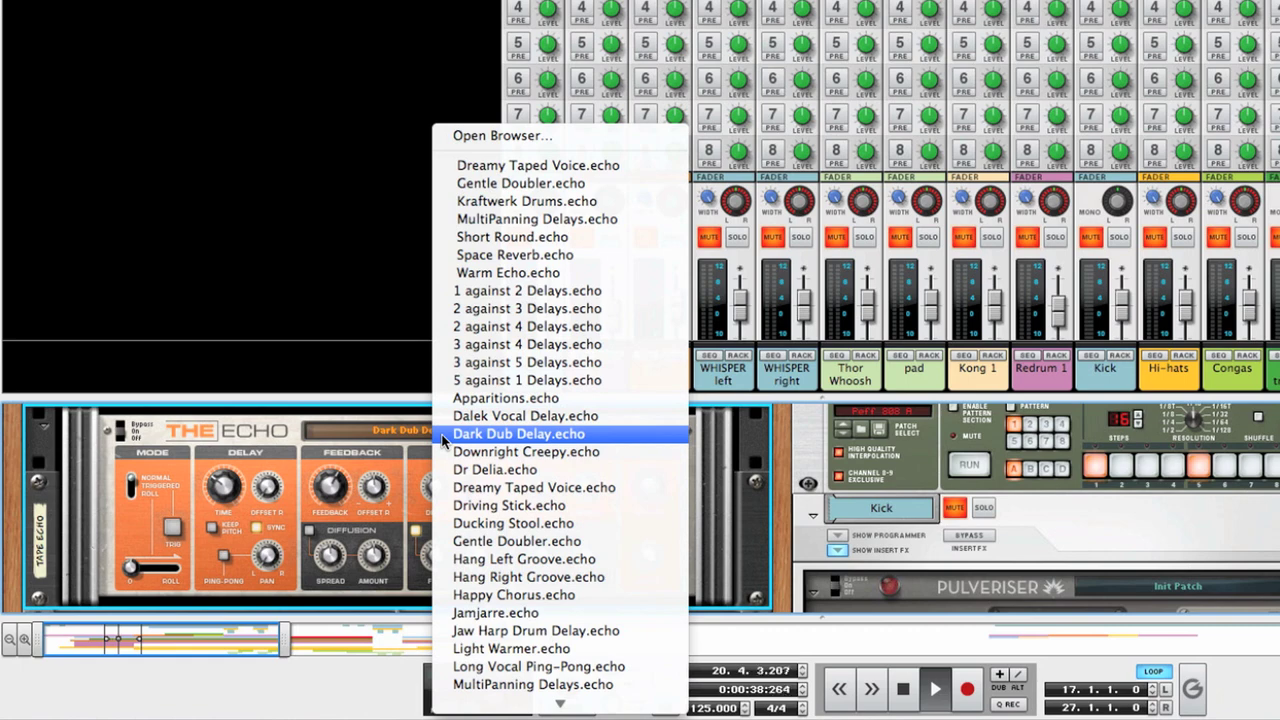
pyautogui.click(472, 487)
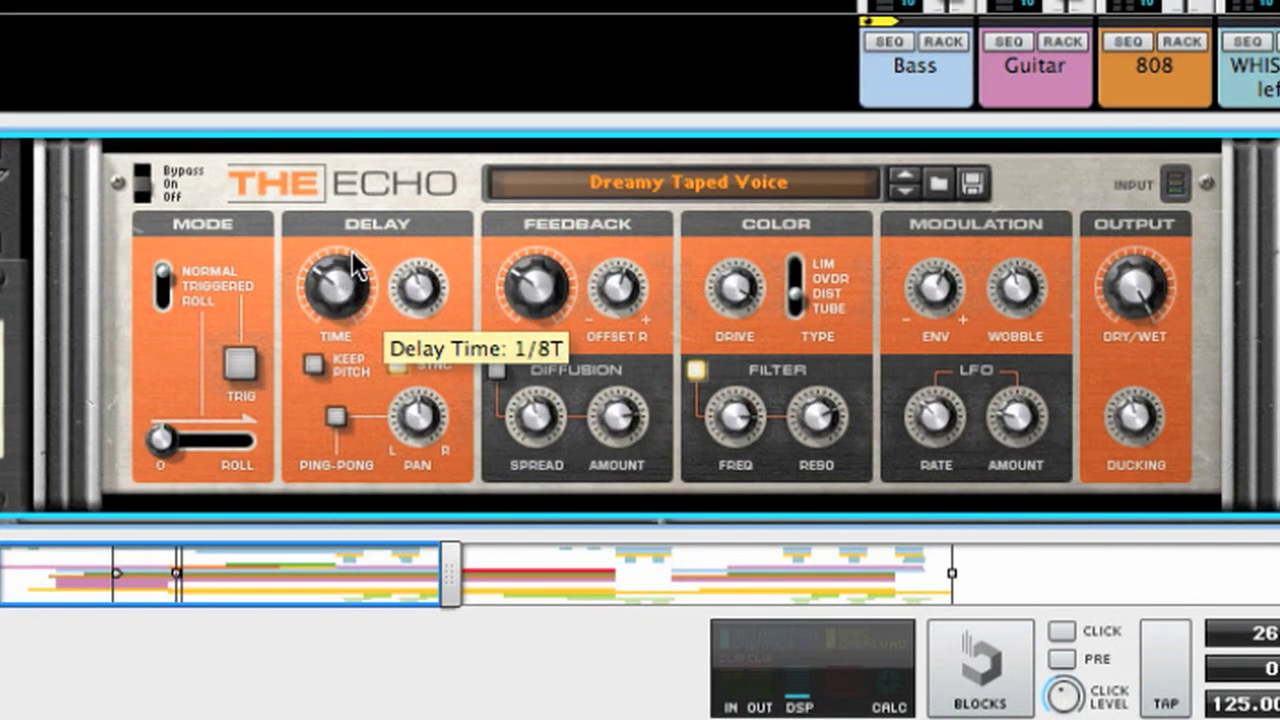
pyautogui.moveTo(355, 239); pyautogui.dragTo(380, 195)
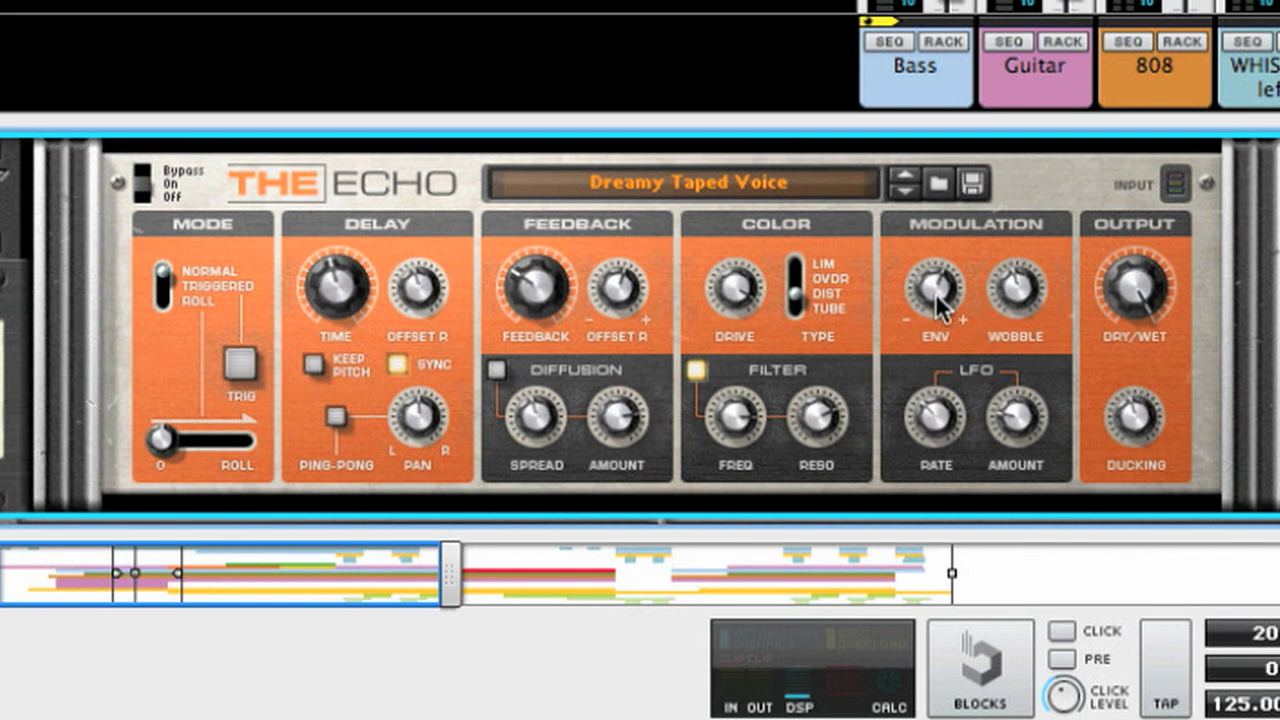
pyautogui.moveTo(937, 296); pyautogui.dragTo(934, 331)
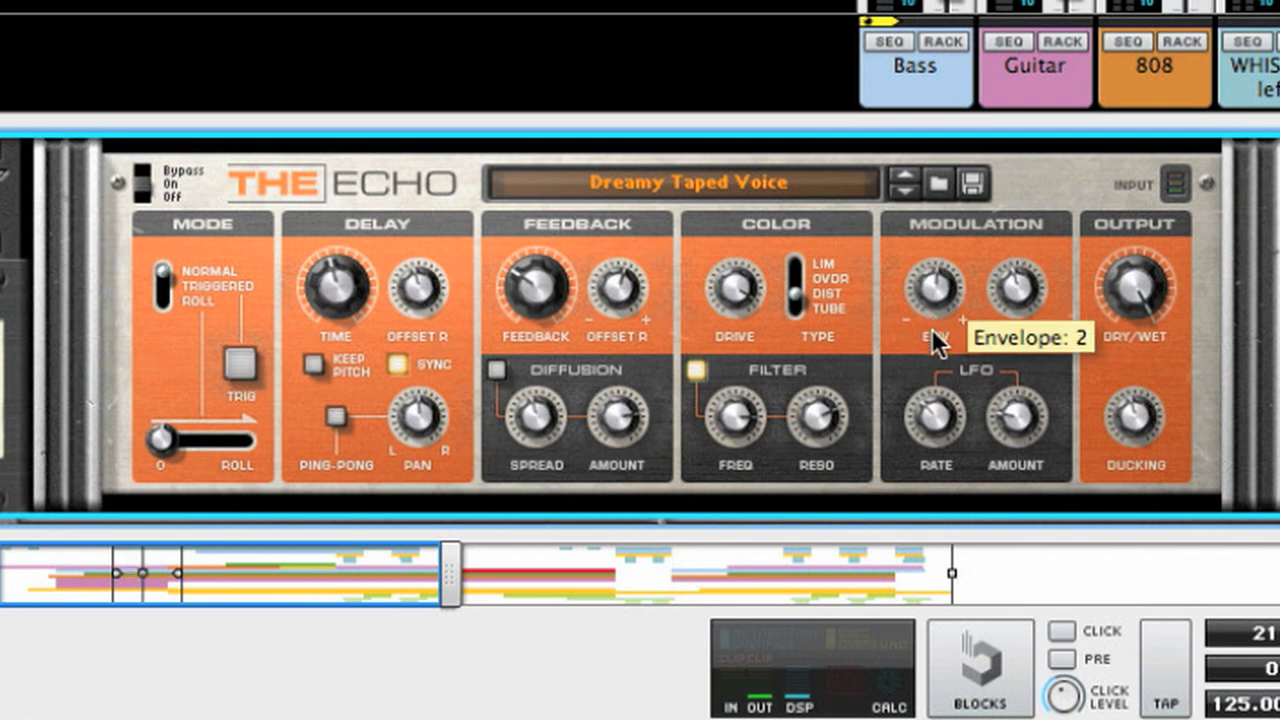
pyautogui.rightClick(1178, 14)
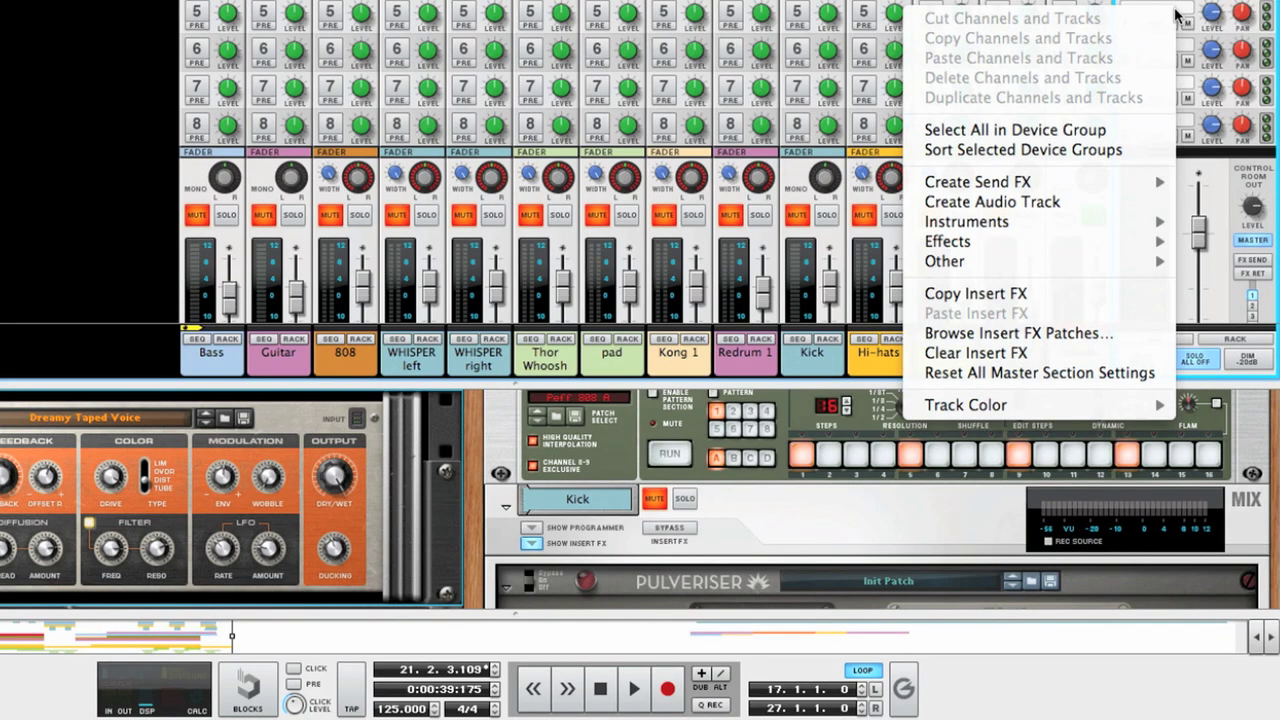
# Add The Echo send with MultiPanning Delays at 3/32 delay and feed the Vocals into it.
pyautogui.moveTo(1118, 182)
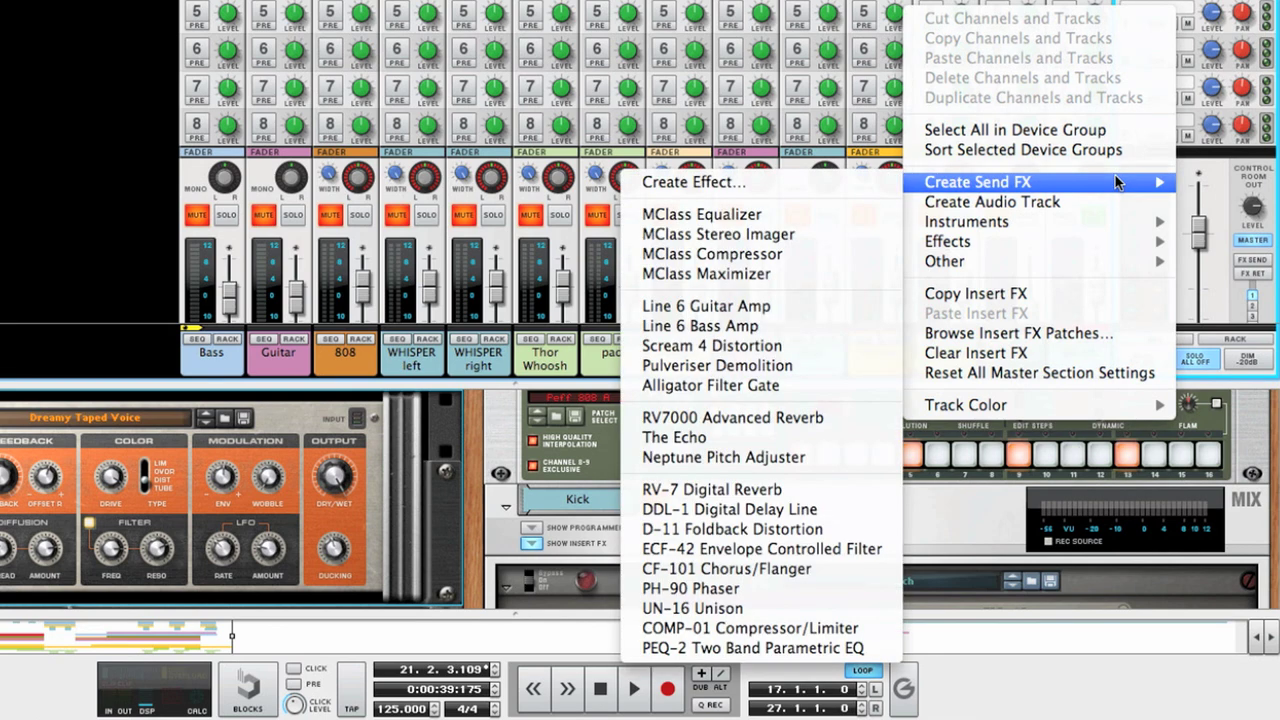
pyautogui.click(789, 441)
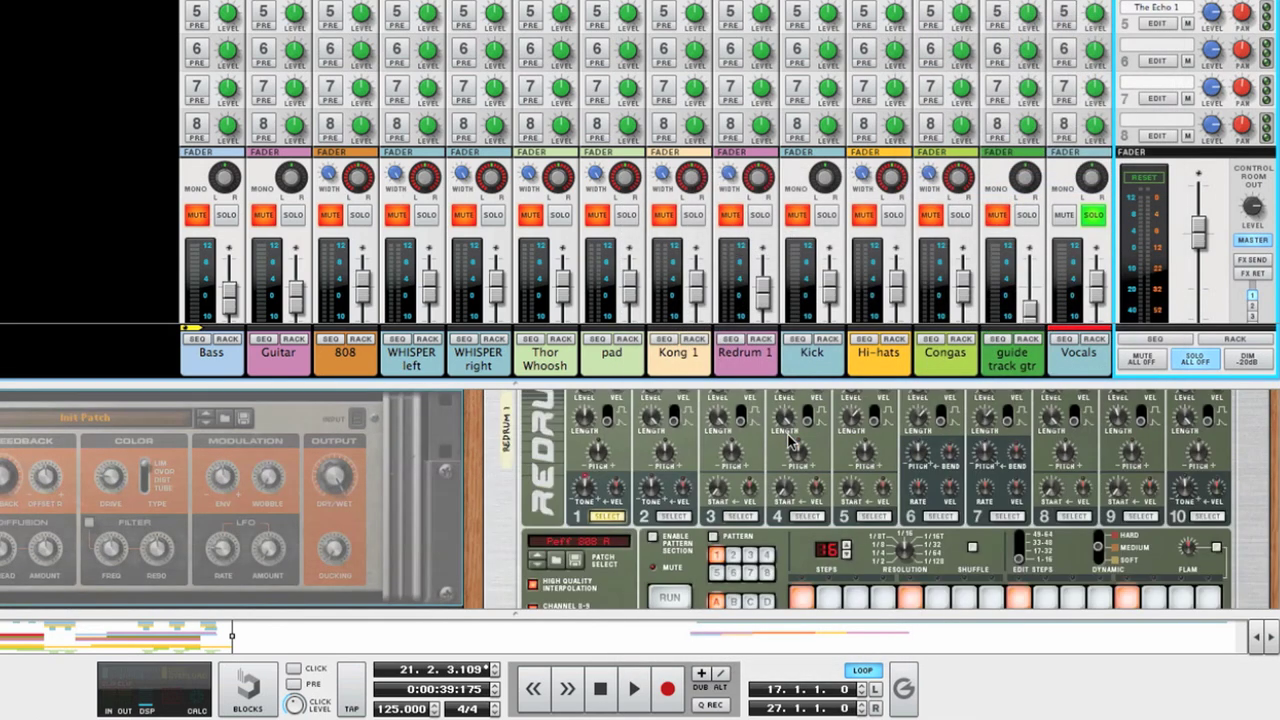
pyautogui.click(224, 417)
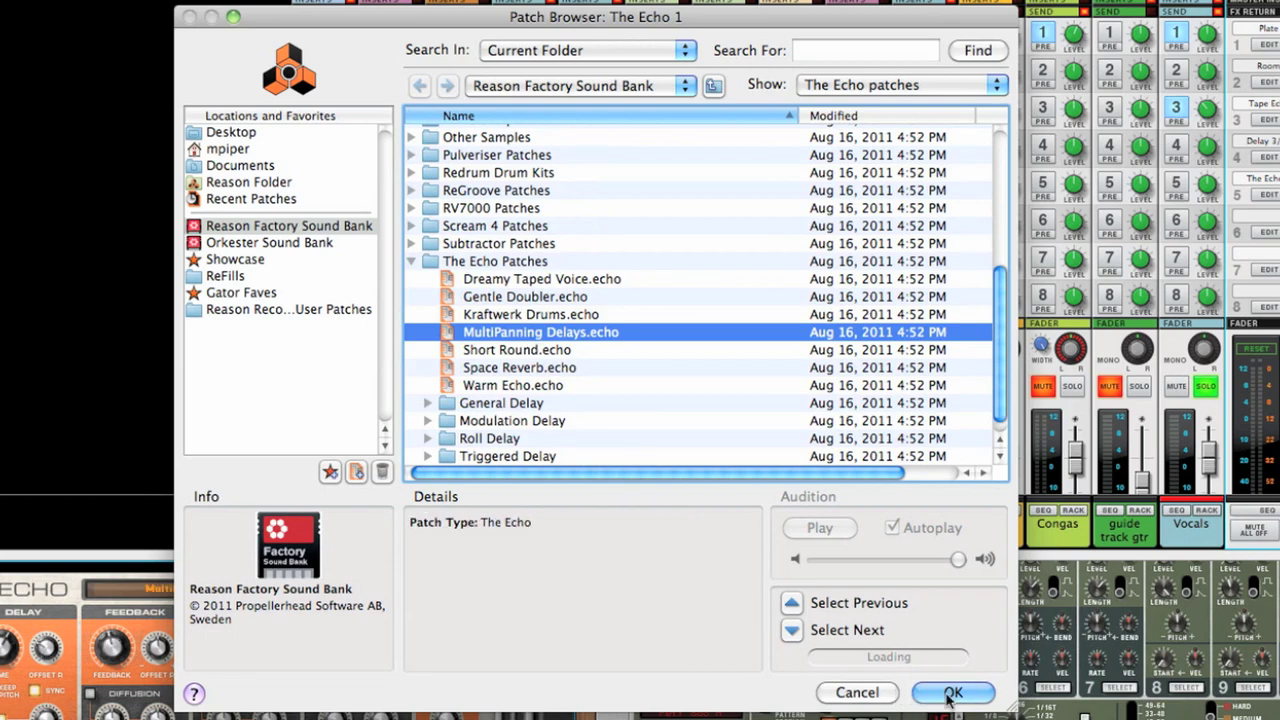
pyautogui.click(952, 692)
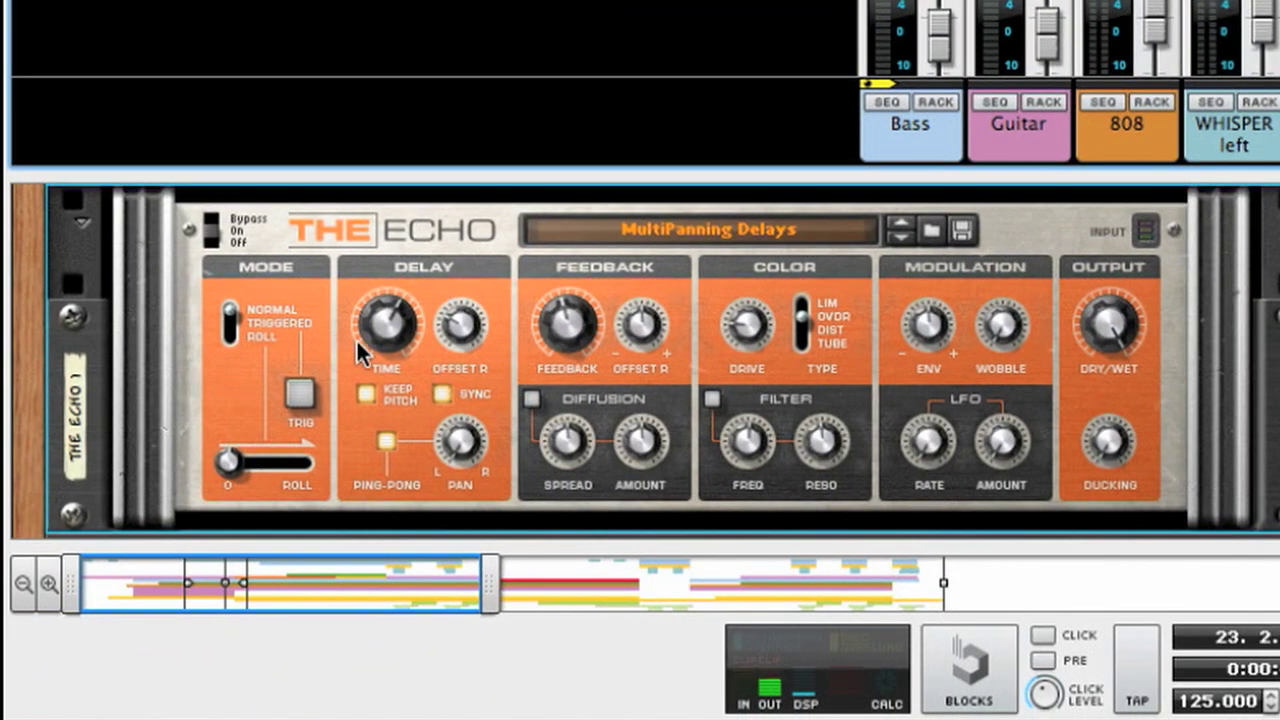
pyautogui.moveTo(381, 334)
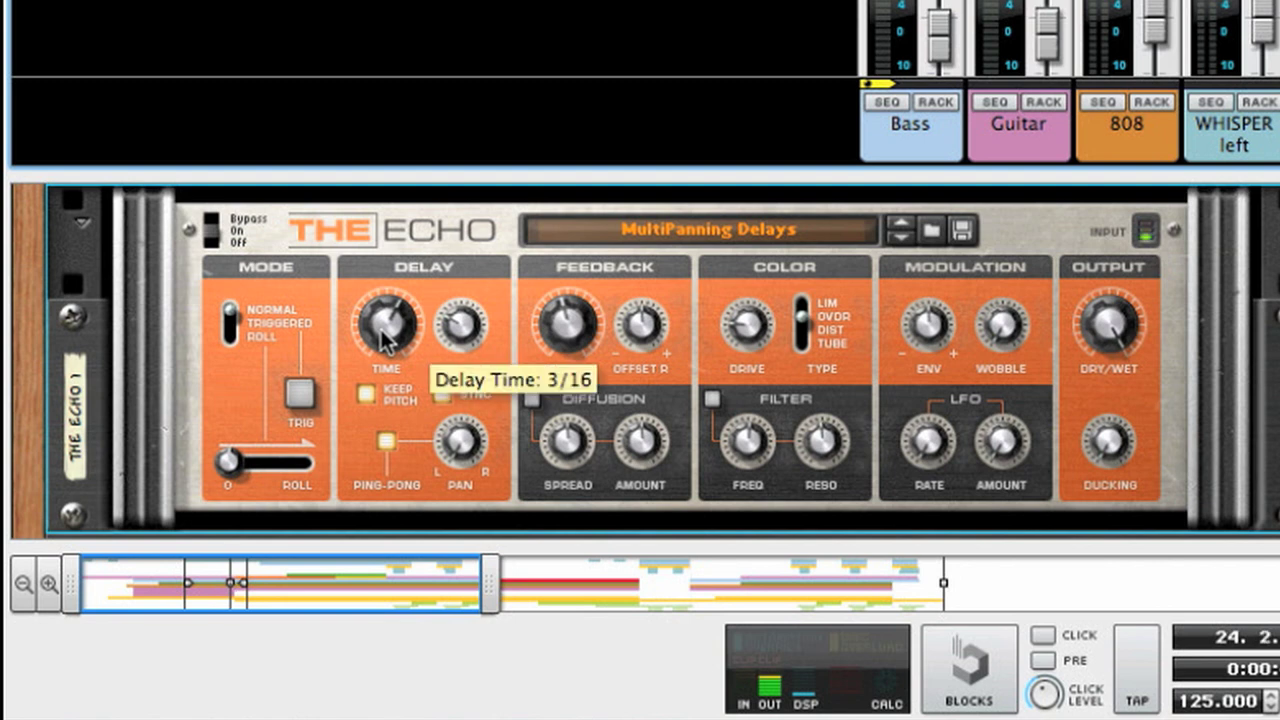
pyautogui.moveTo(383, 340); pyautogui.dragTo(373, 445)
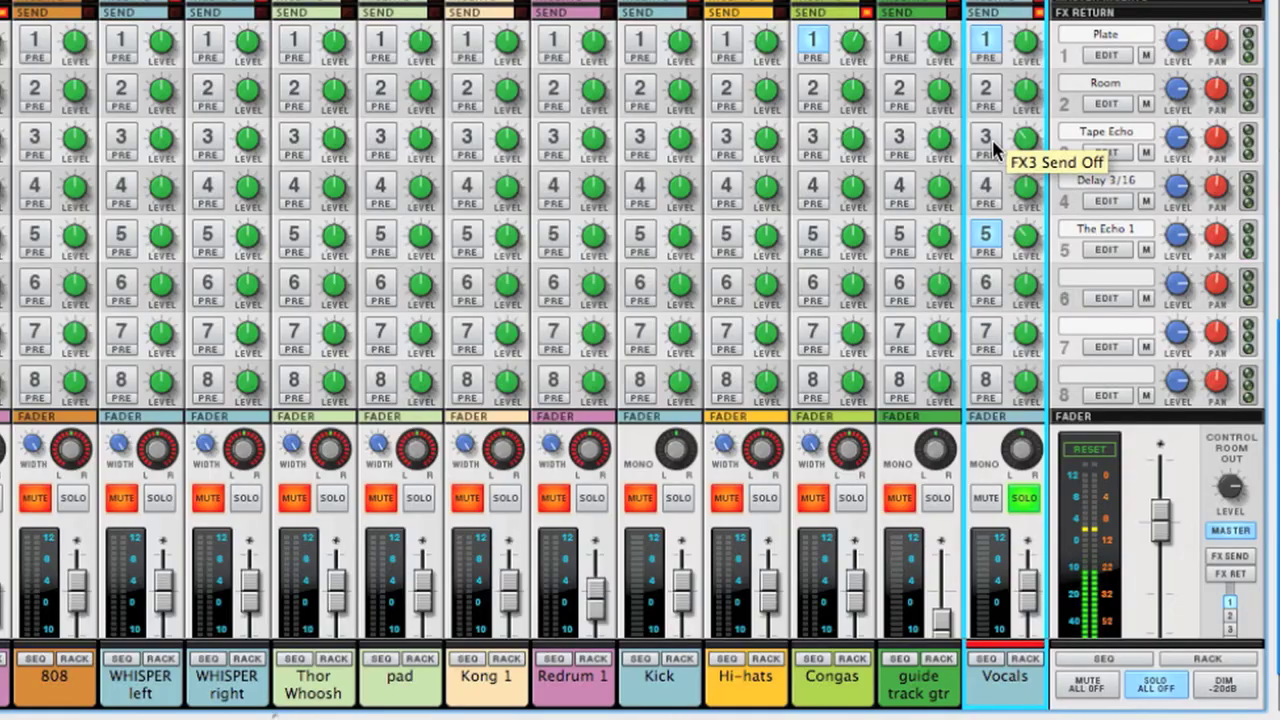
pyautogui.click(986, 137)
# Clear all solos, move the pad channel before Thor Whoosh and pan it left to -24.
pyautogui.click(1157, 685)
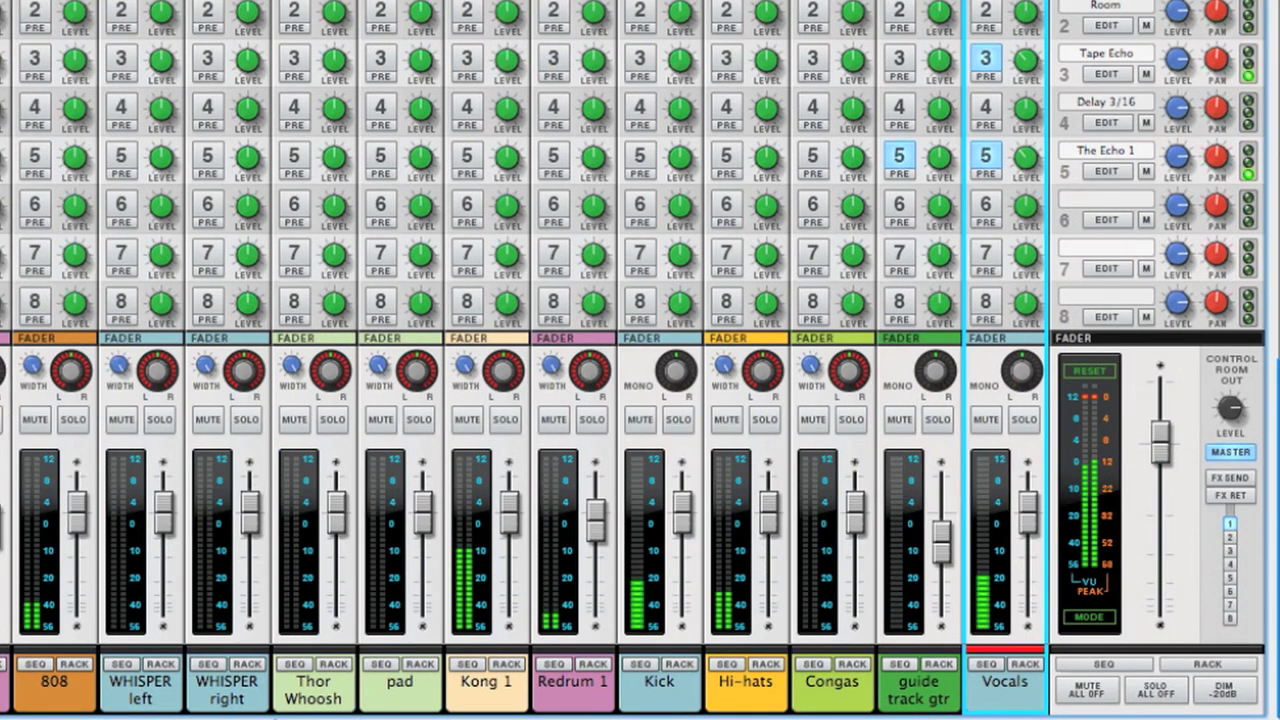
pyautogui.moveTo(421, 707); pyautogui.dragTo(305, 700)
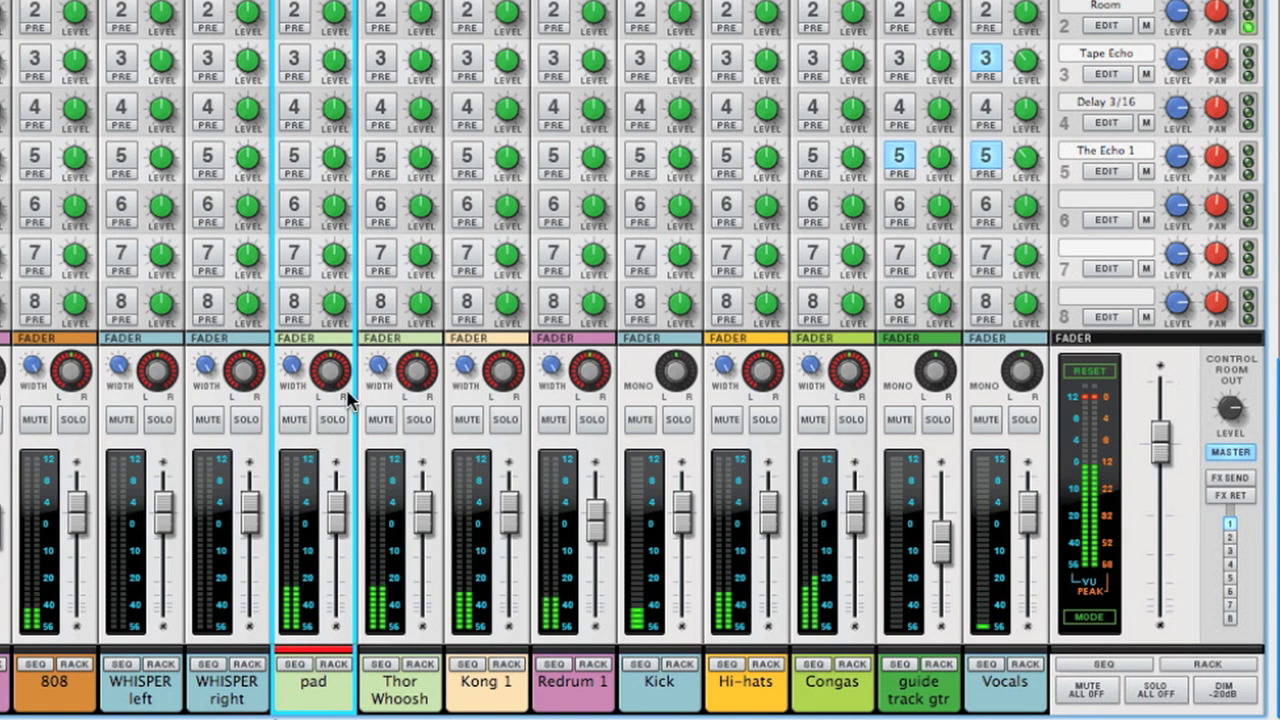
pyautogui.moveTo(318, 378); pyautogui.dragTo(314, 433)
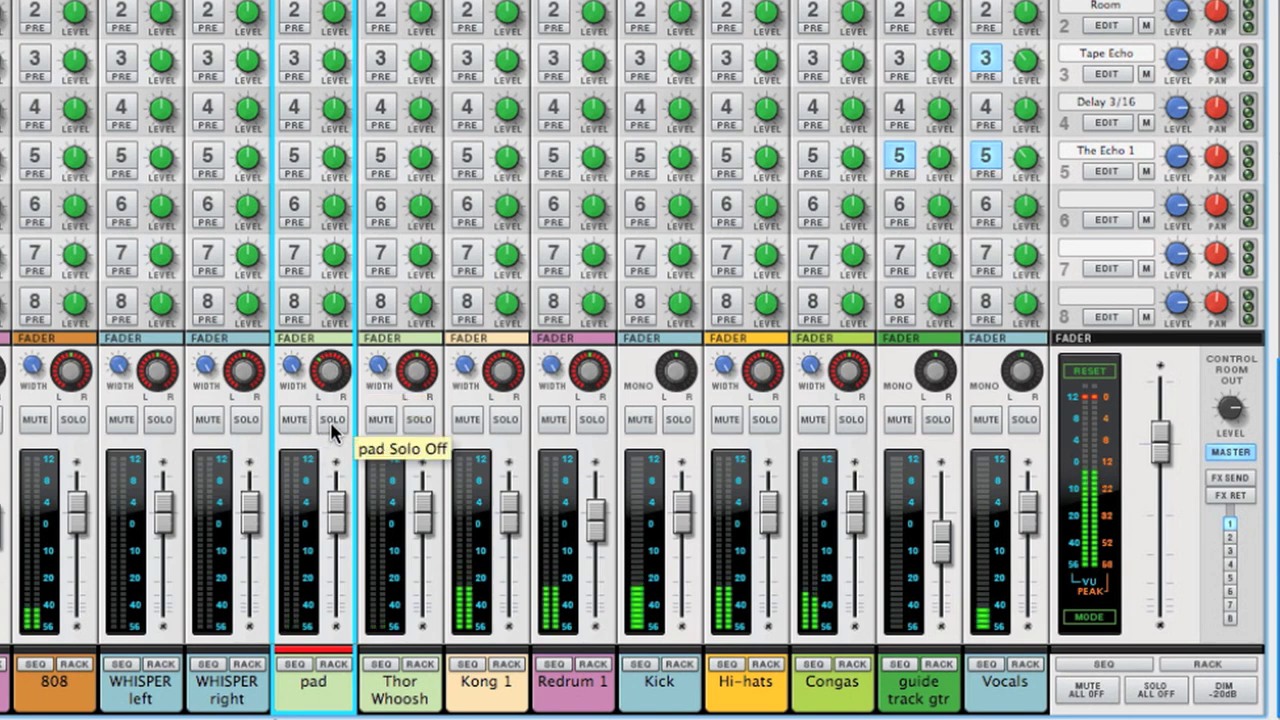
# Solo the pad and Thor Whoosh channels and pan Thor Whoosh right to 16.
pyautogui.click(330, 420)
pyautogui.click(419, 420)
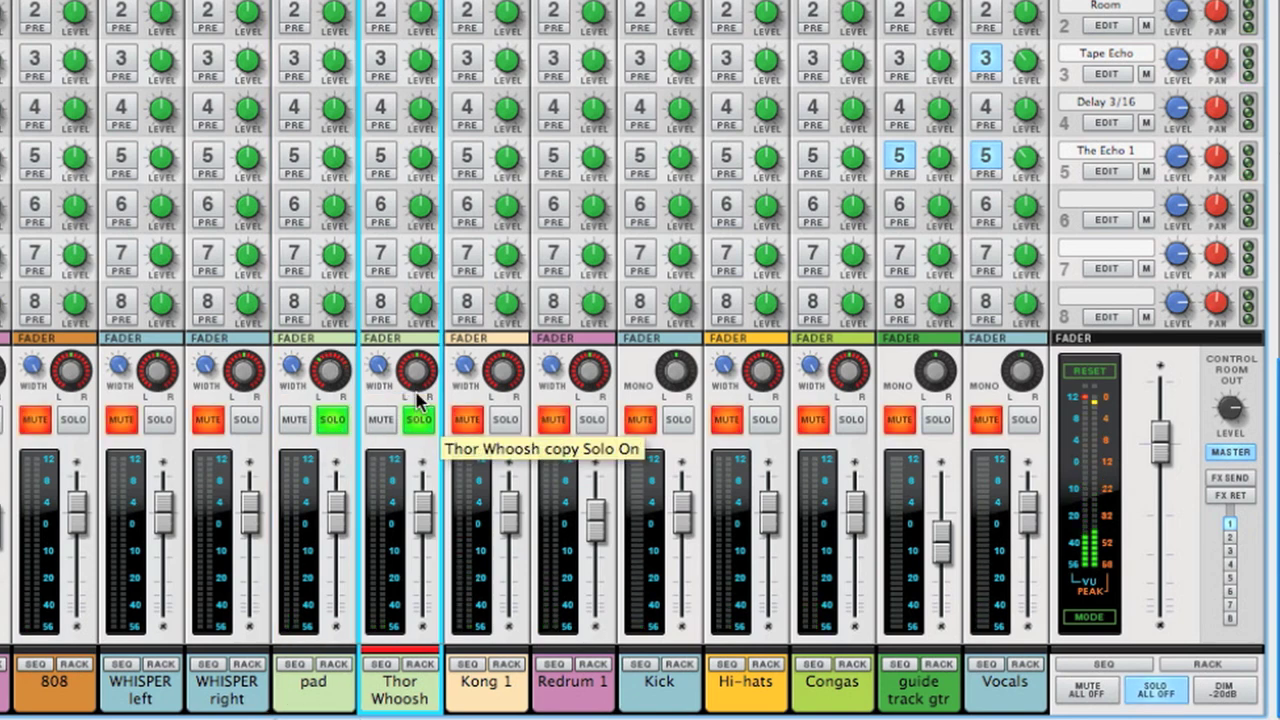
pyautogui.moveTo(404, 371); pyautogui.dragTo(404, 359)
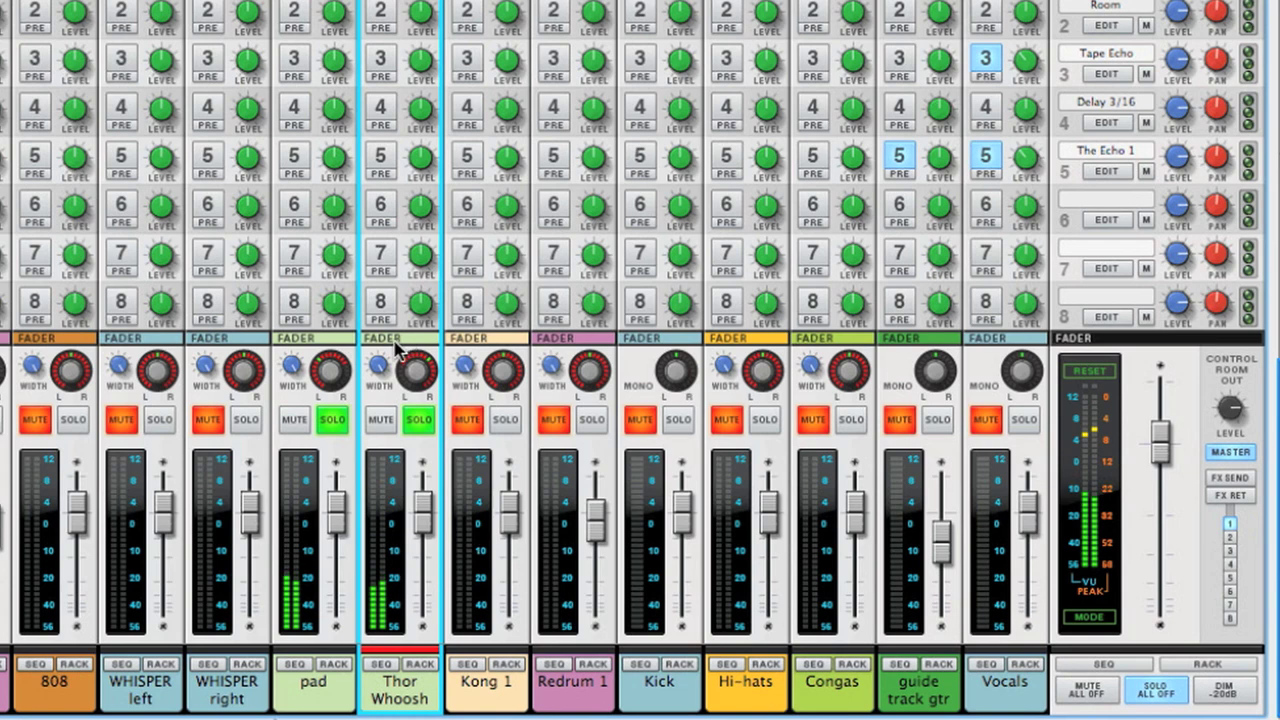
# Send pad and Thor Whoosh to effects 3 and 5, and lower Thor Whoosh to about -7 dB.
pyautogui.click(290, 65)
pyautogui.click(376, 58)
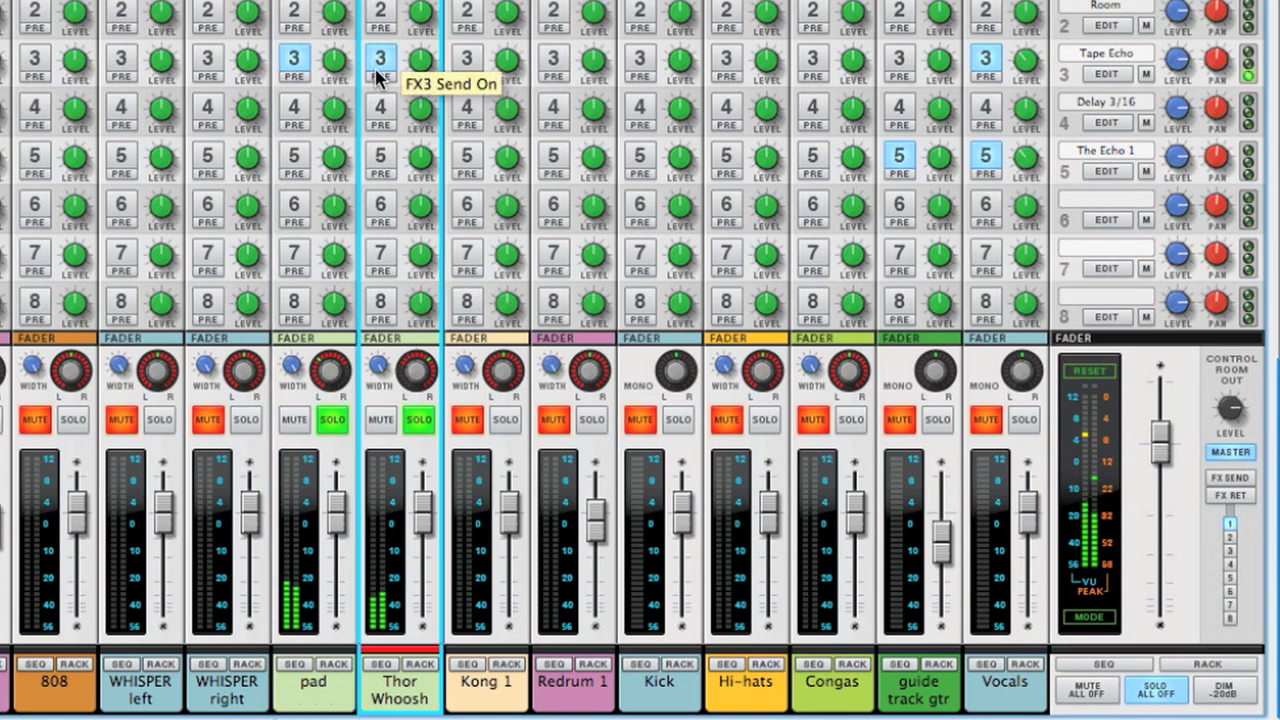
pyautogui.click(294, 157)
pyautogui.click(376, 157)
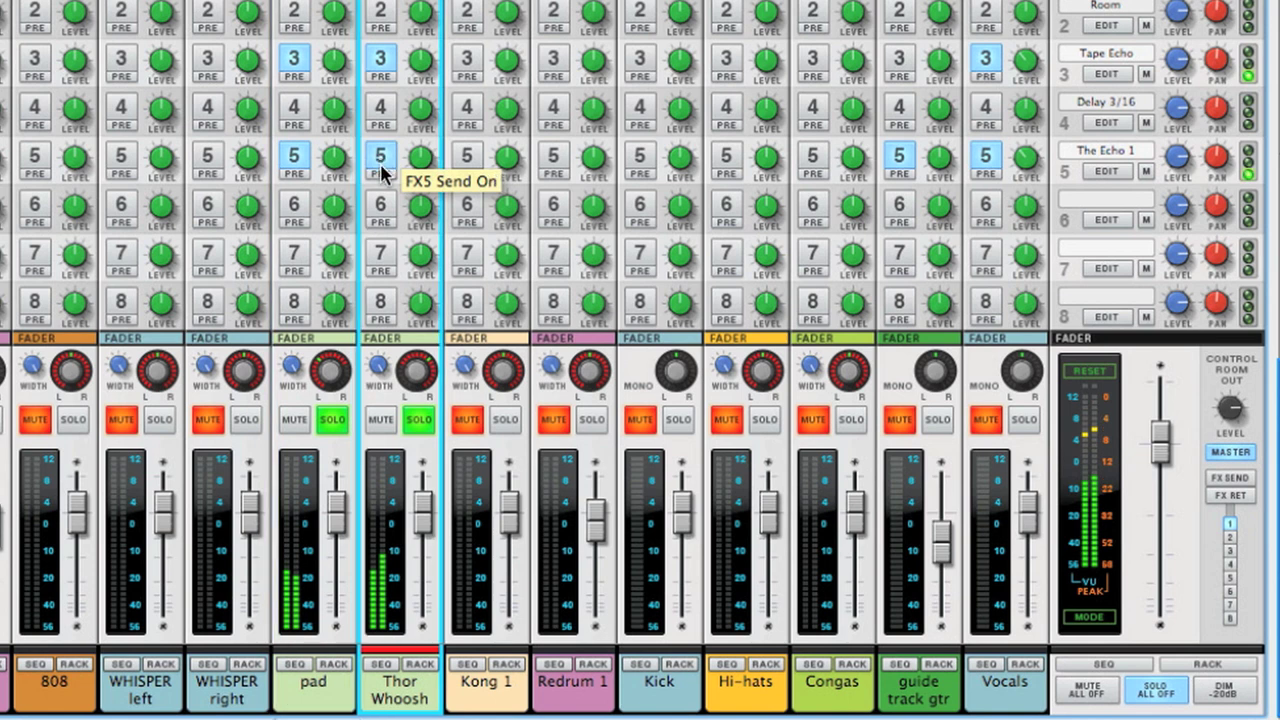
pyautogui.click(380, 160)
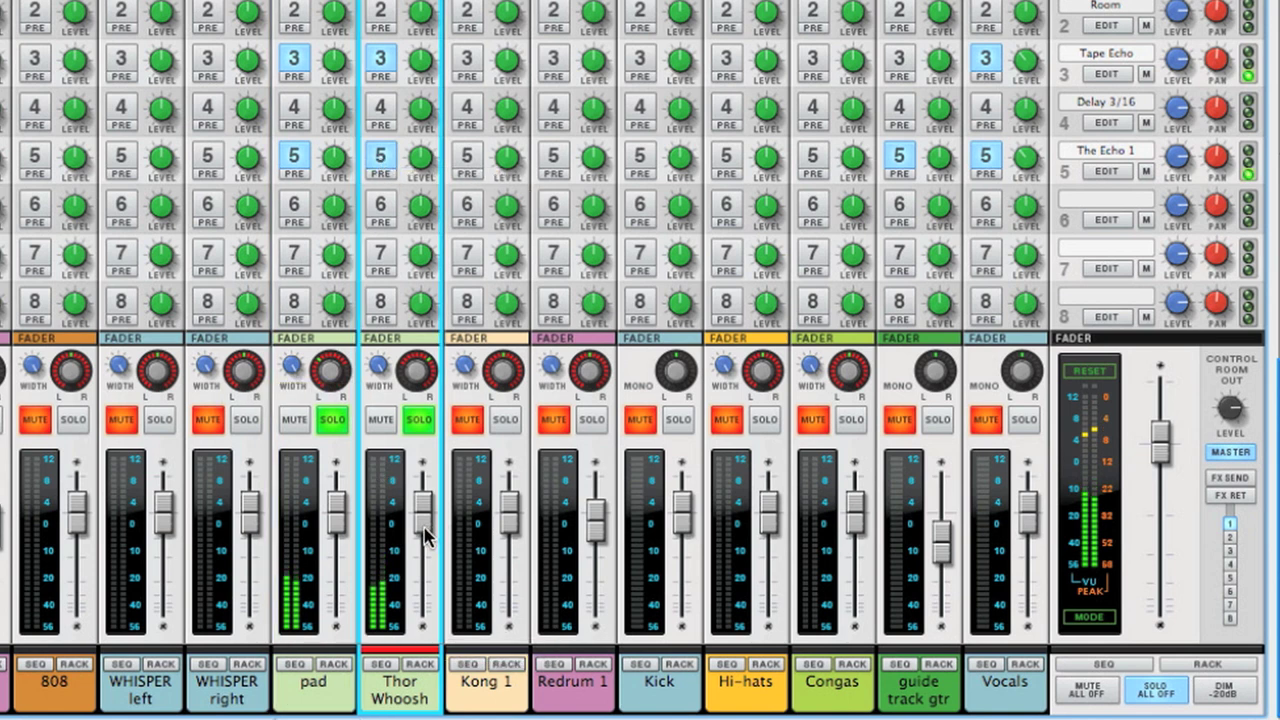
pyautogui.moveTo(424, 537); pyautogui.dragTo(424, 562)
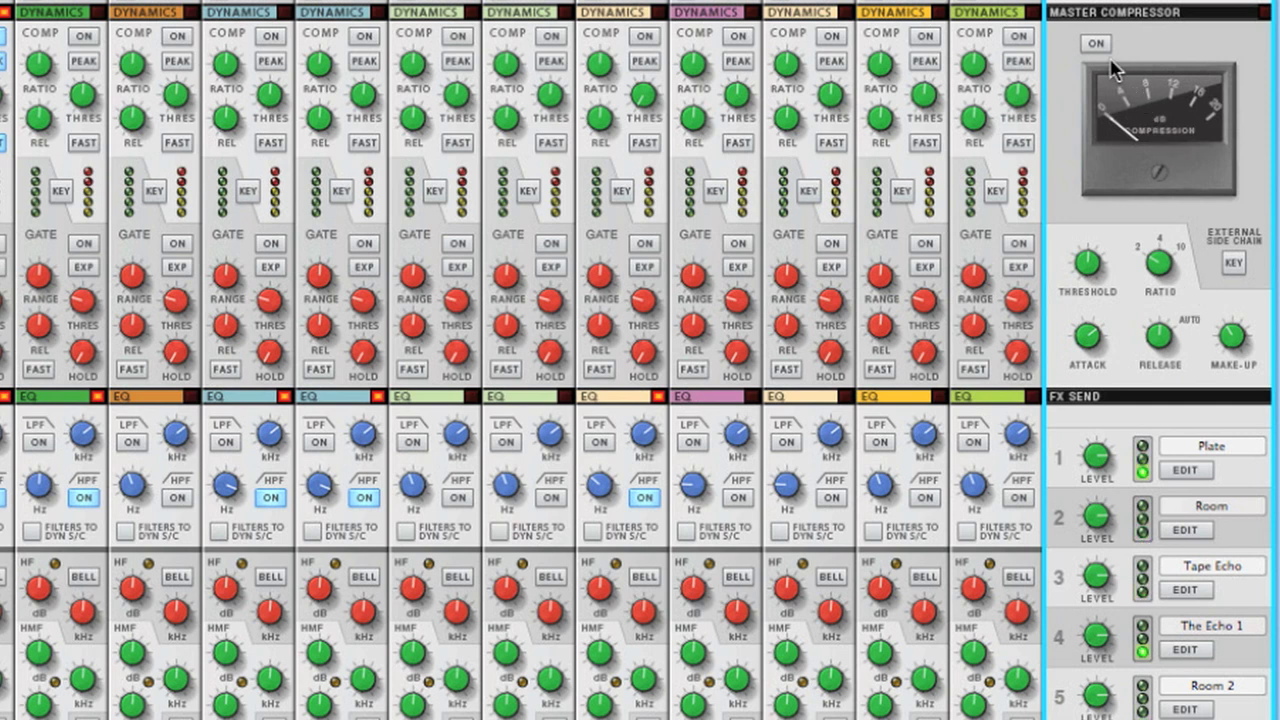
# Turn on the master bus compressor and nudge its threshold to around -11 dB.
pyautogui.click(1102, 46)
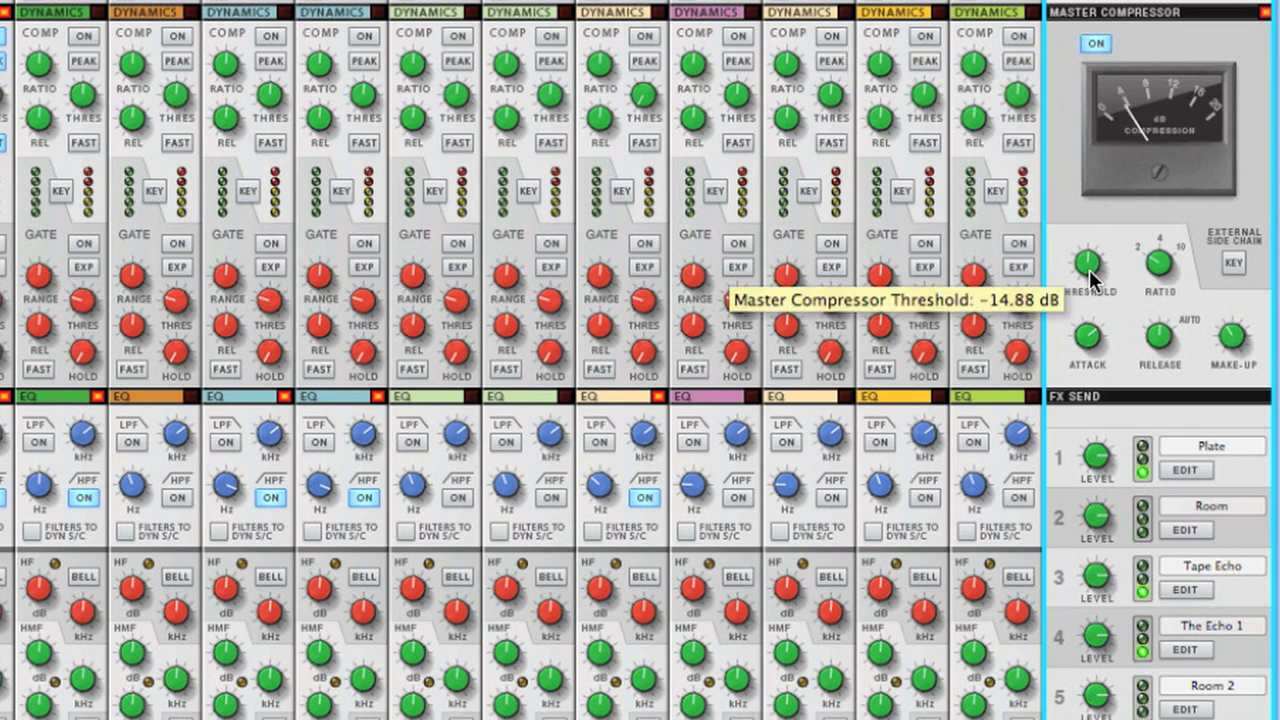
pyautogui.moveTo(1089, 269); pyautogui.dragTo(1107, 218)
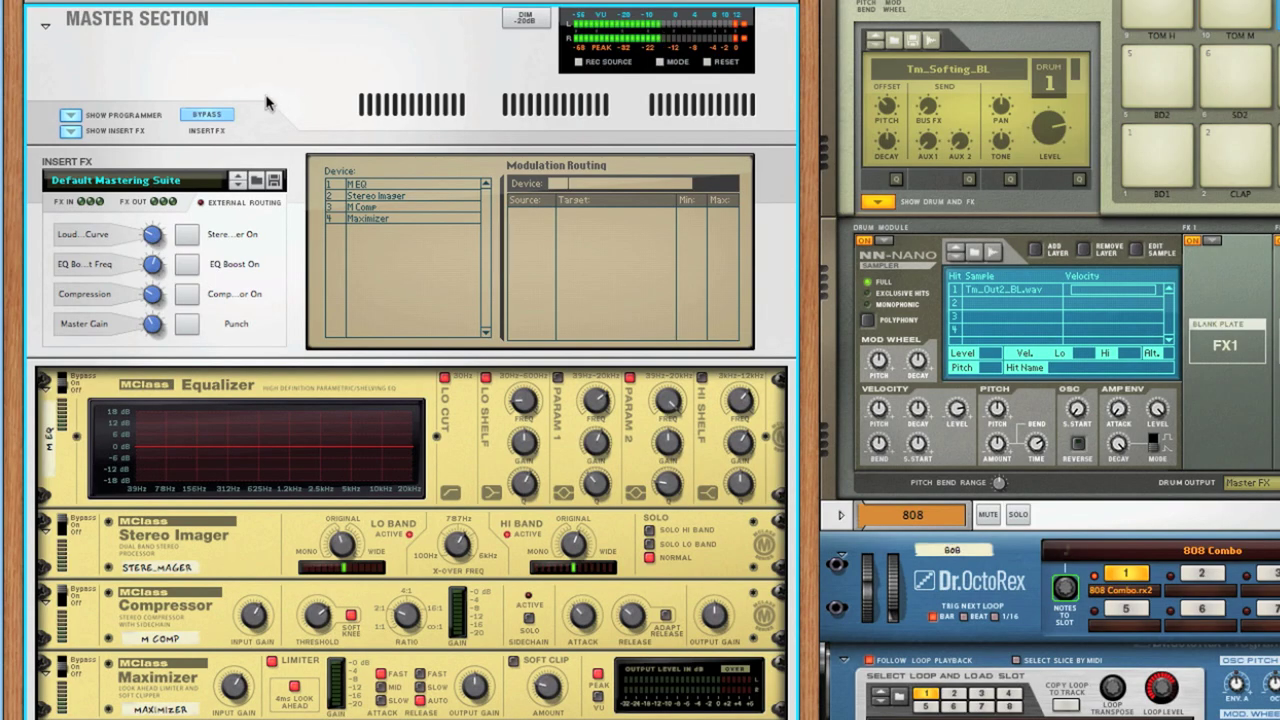
# Toggle master insert bypass; set the Maximizer to slow attack, 400 ms release, 4.9 dB input gain.
pyautogui.click(218, 113)
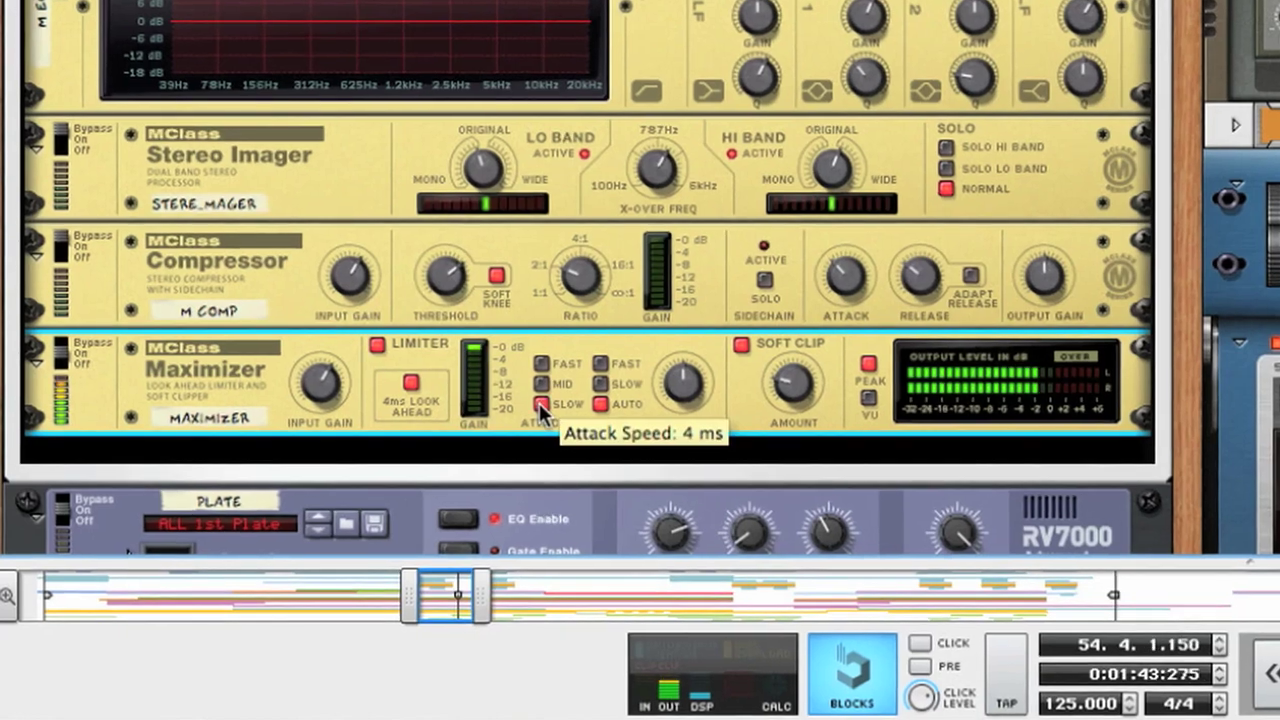
pyautogui.click(532, 410)
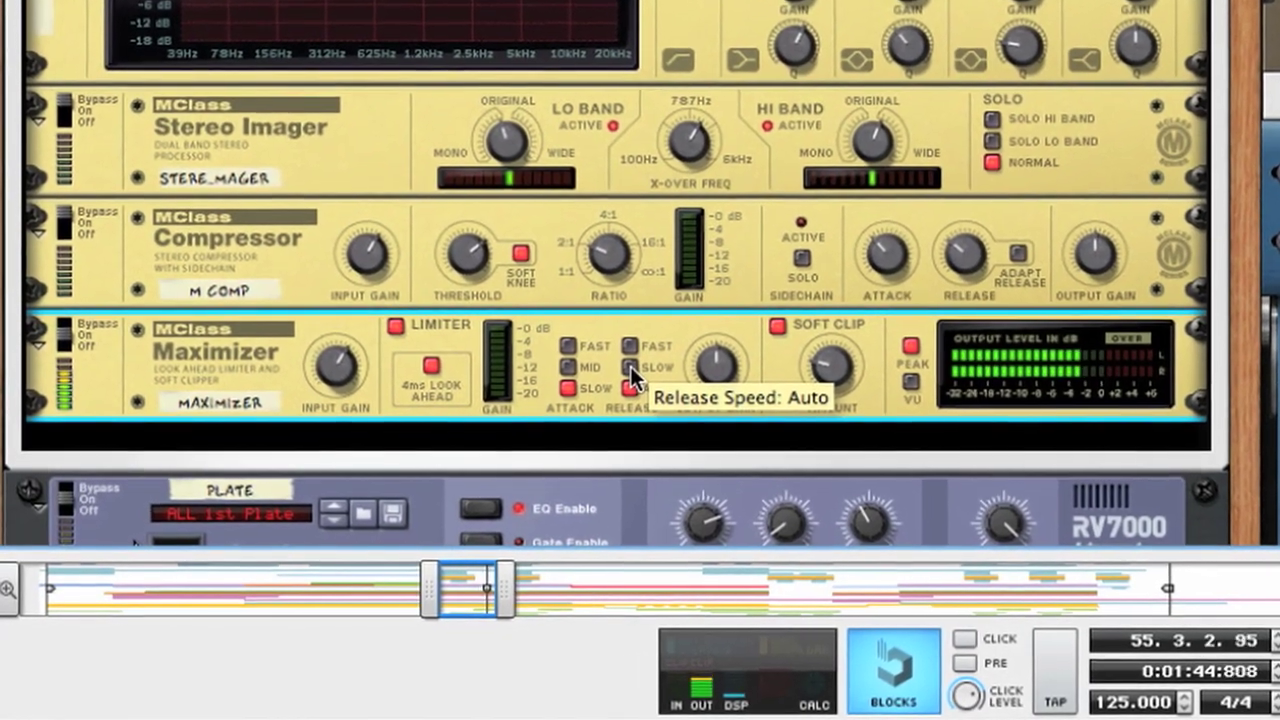
pyautogui.click(630, 368)
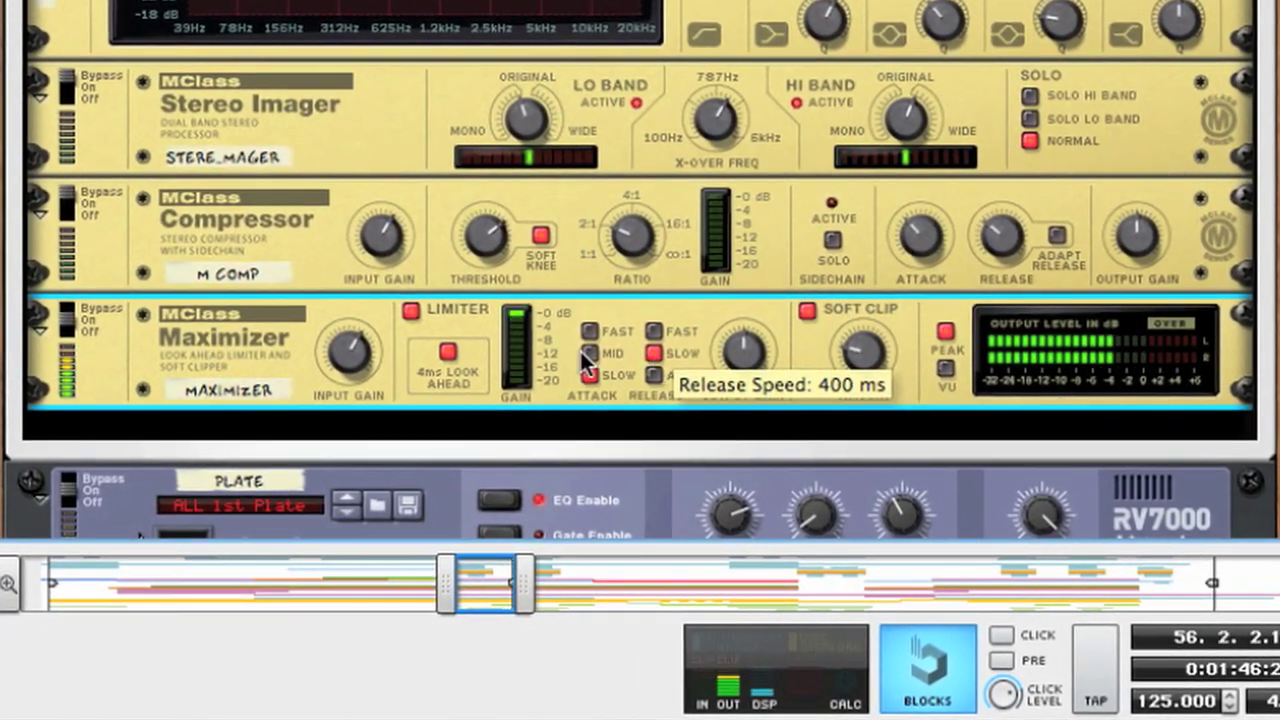
pyautogui.moveTo(351, 363); pyautogui.dragTo(362, 145)
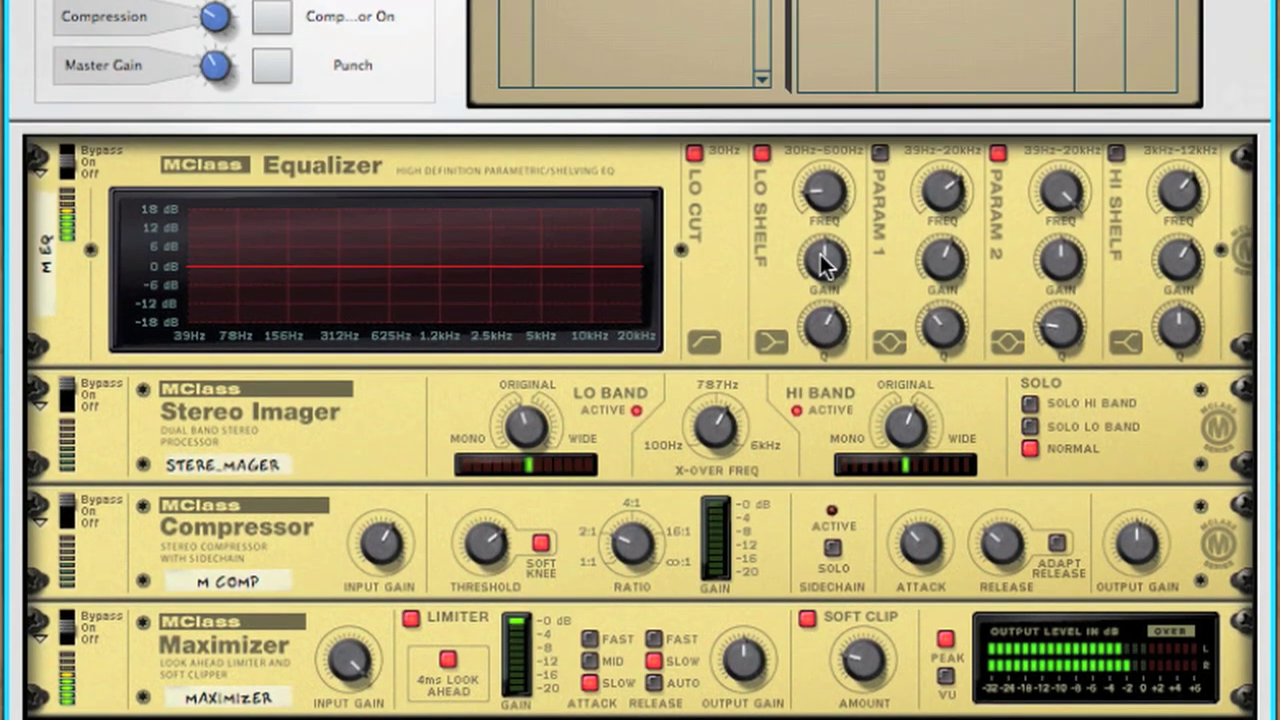
# Raise the MClass Equalizer low shelf to 1.1 dB, then switch on the high shelf at about 4 dB.
pyautogui.moveTo(822, 262); pyautogui.dragTo(843, 246)
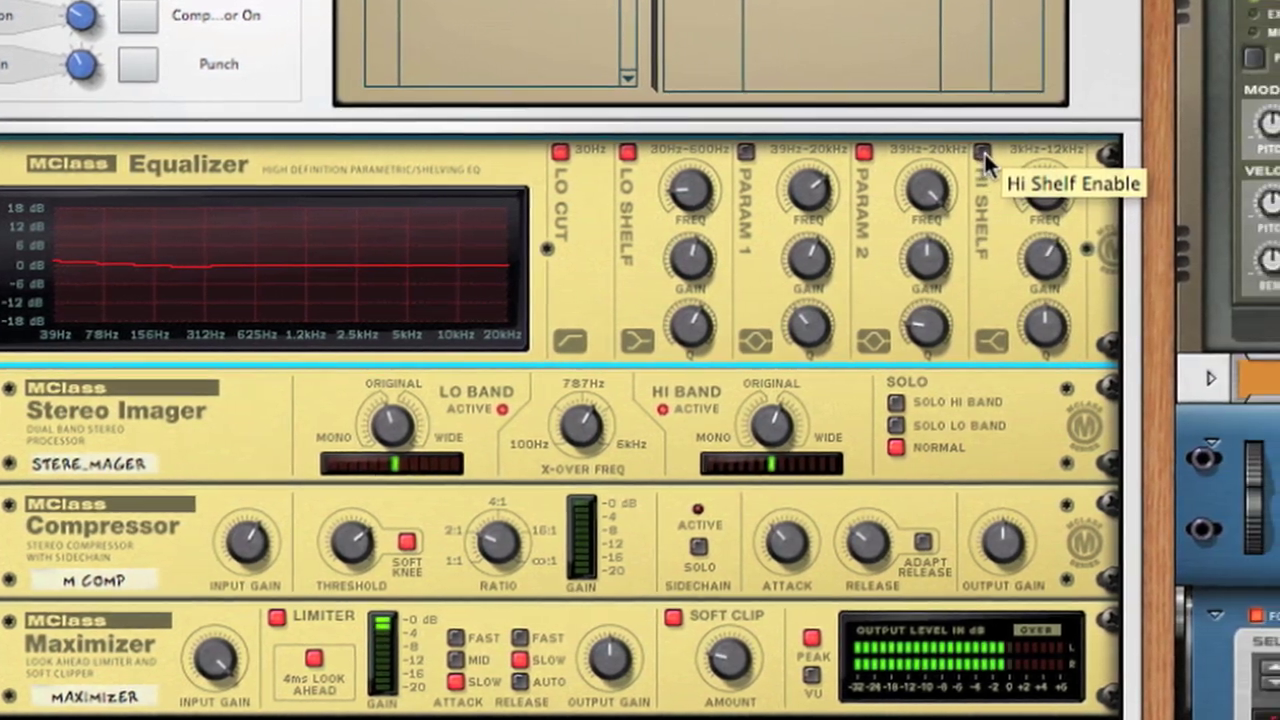
pyautogui.click(1116, 152)
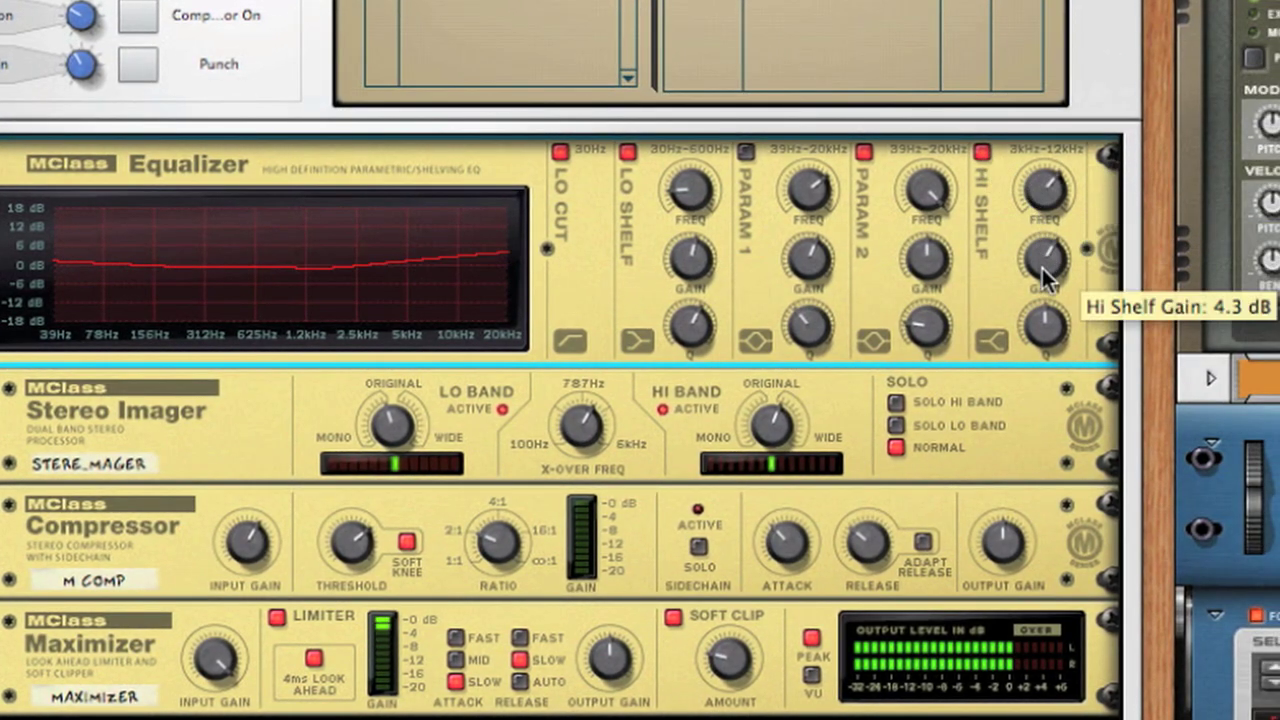
pyautogui.moveTo(1042, 268); pyautogui.dragTo(1042, 298)
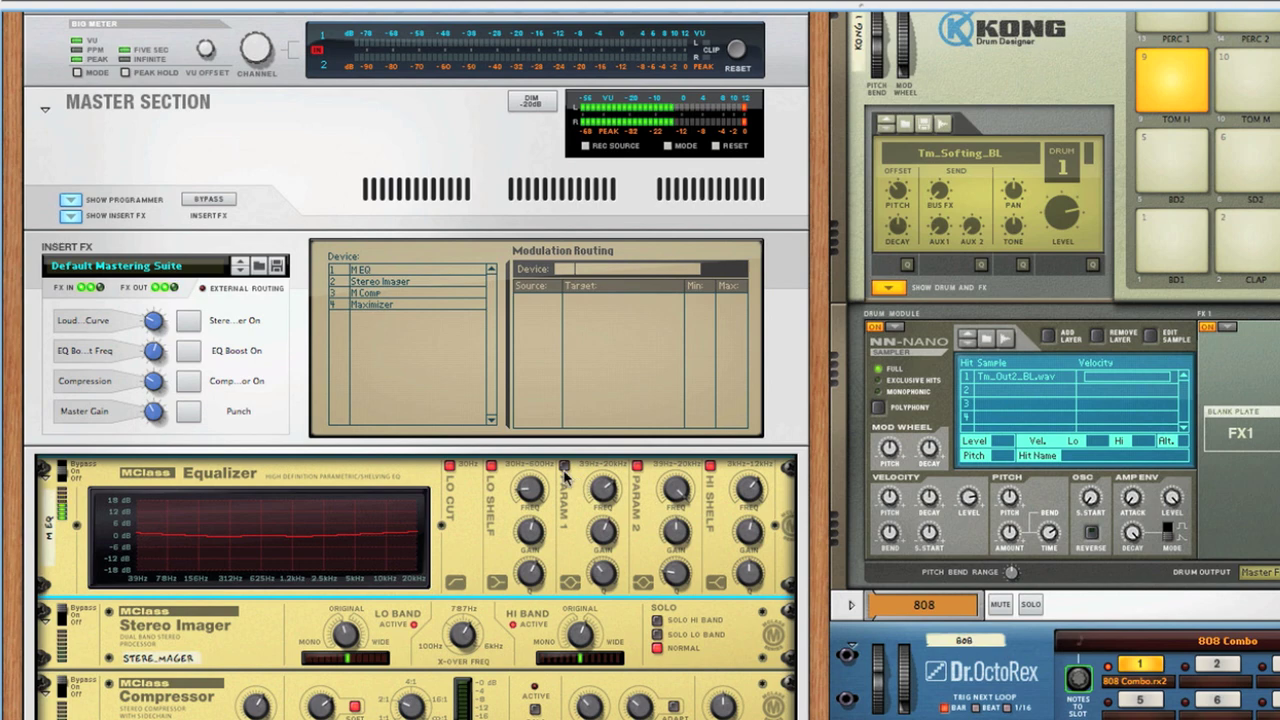
# Load Breathe MidSide Mastering.cmb from the Desktop onto the master insert and scroll through the rack to inspect it.
pyautogui.click(259, 266)
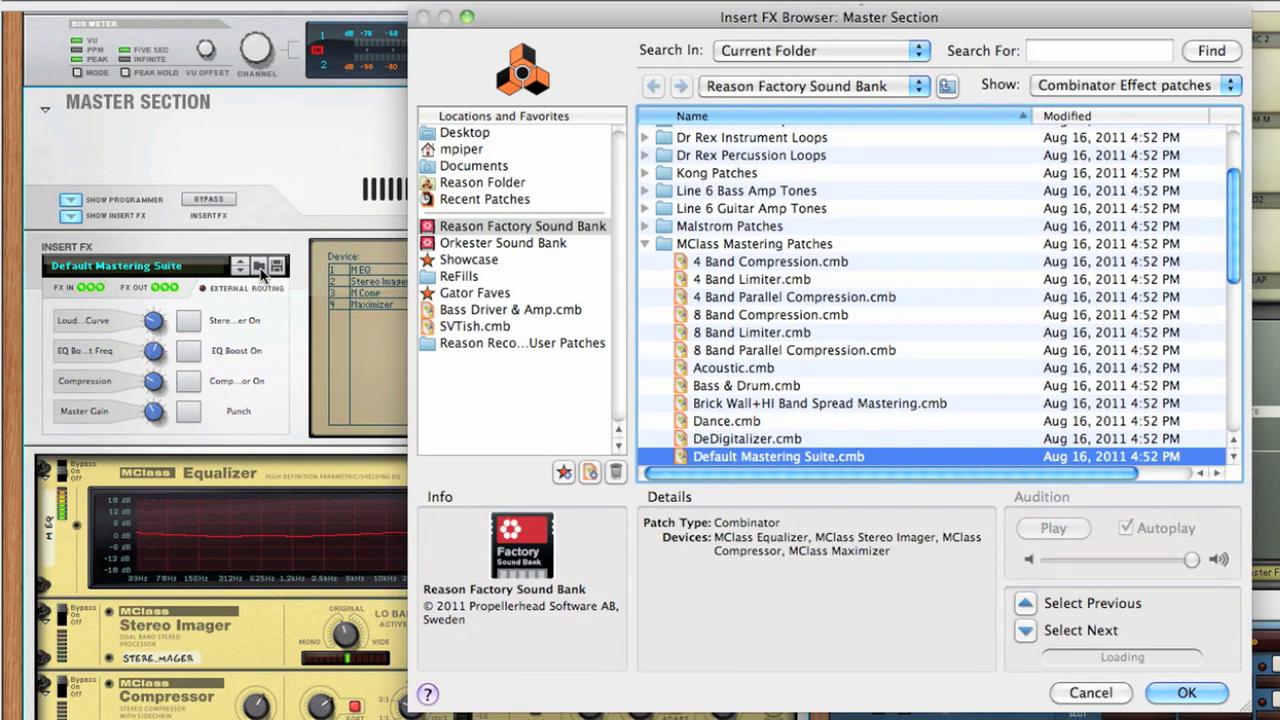
pyautogui.click(450, 136)
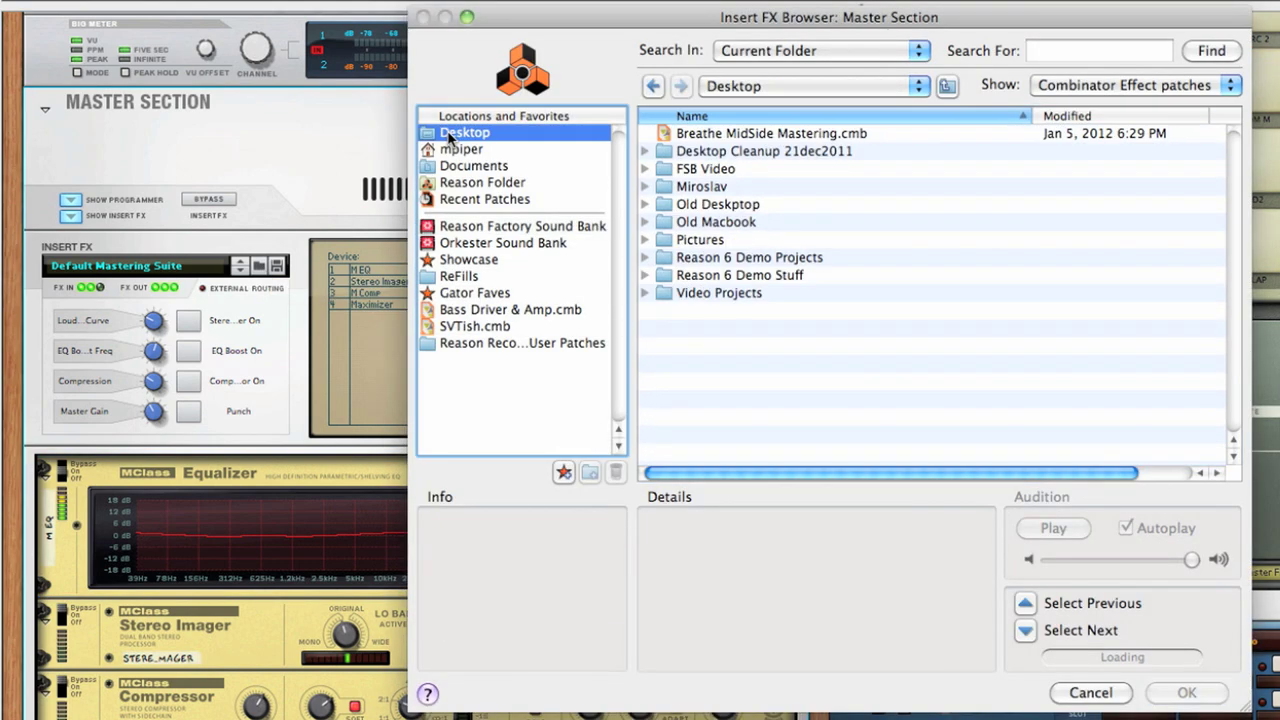
pyautogui.click(733, 136)
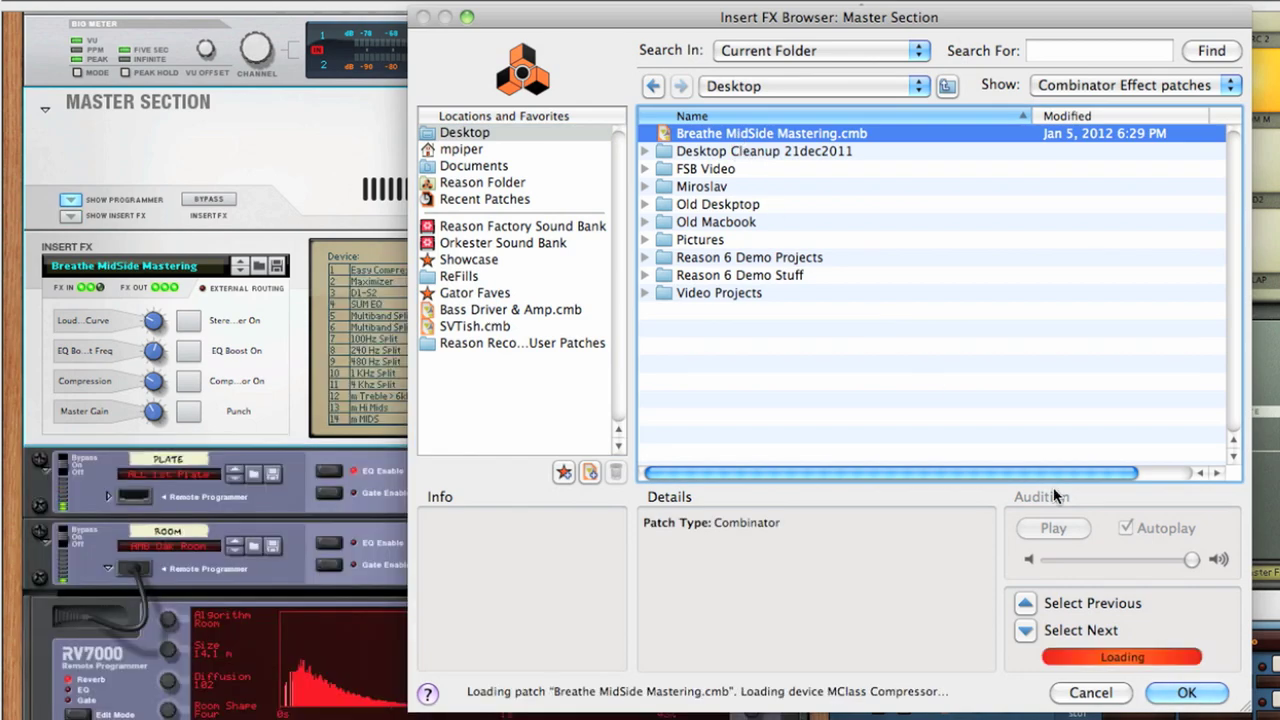
pyautogui.click(1186, 693)
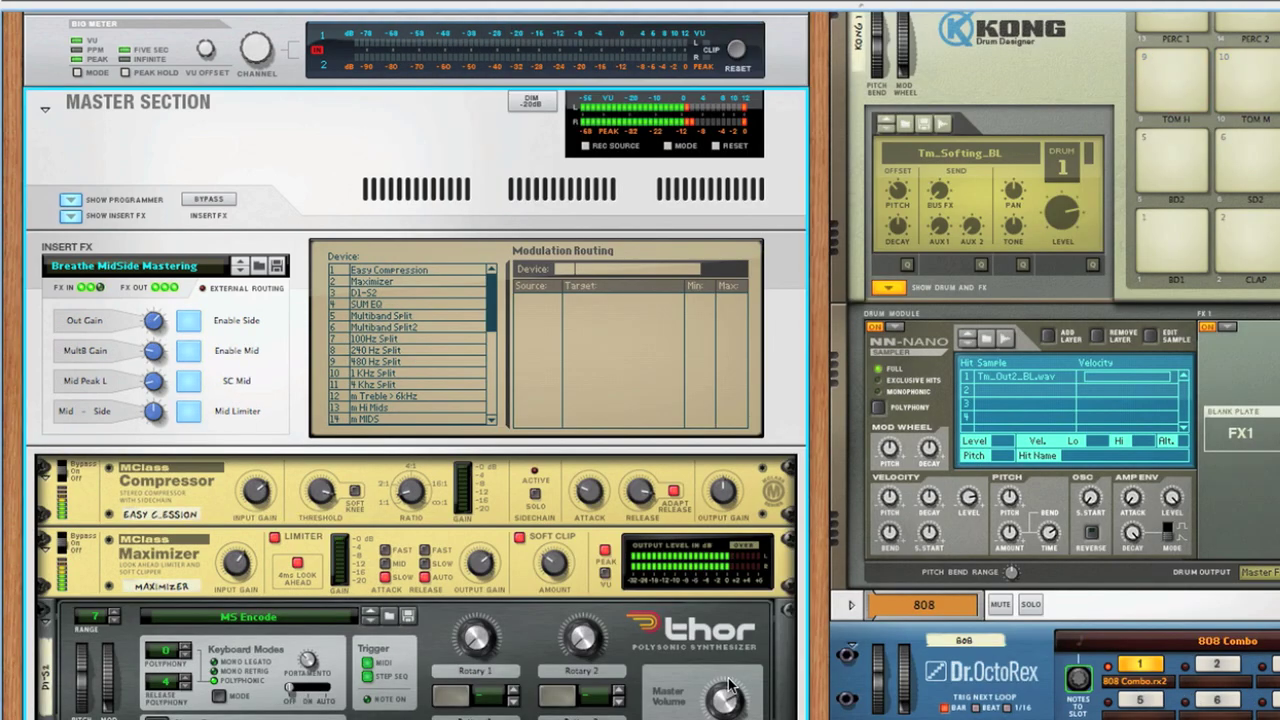
pyautogui.scroll(-5, 728, 686)
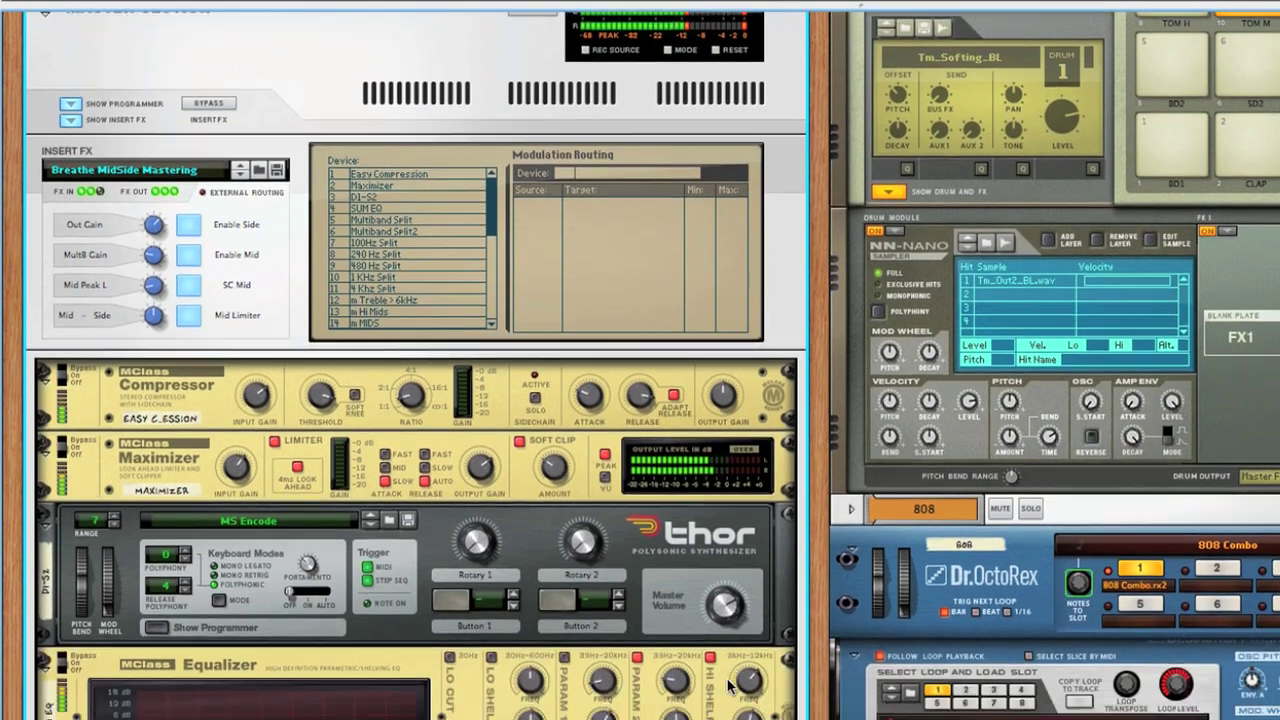
pyautogui.scroll(-12, 728, 686)
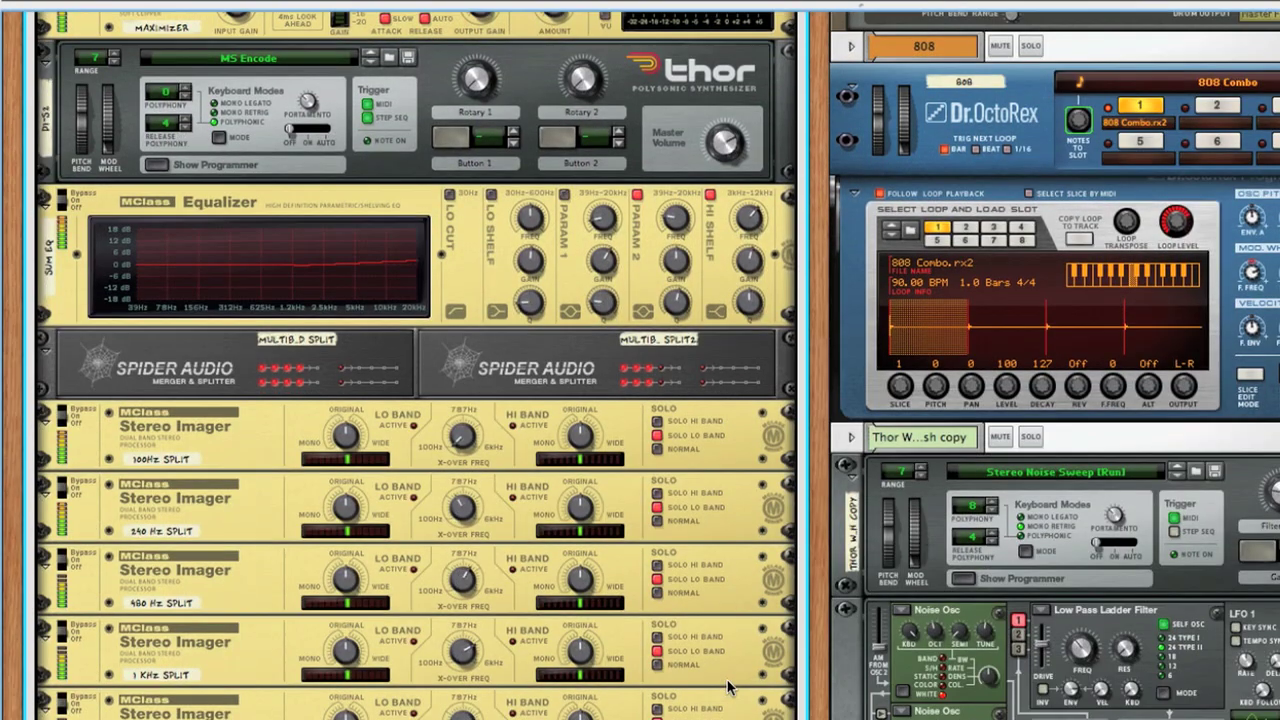
pyautogui.scroll(-13, 728, 686)
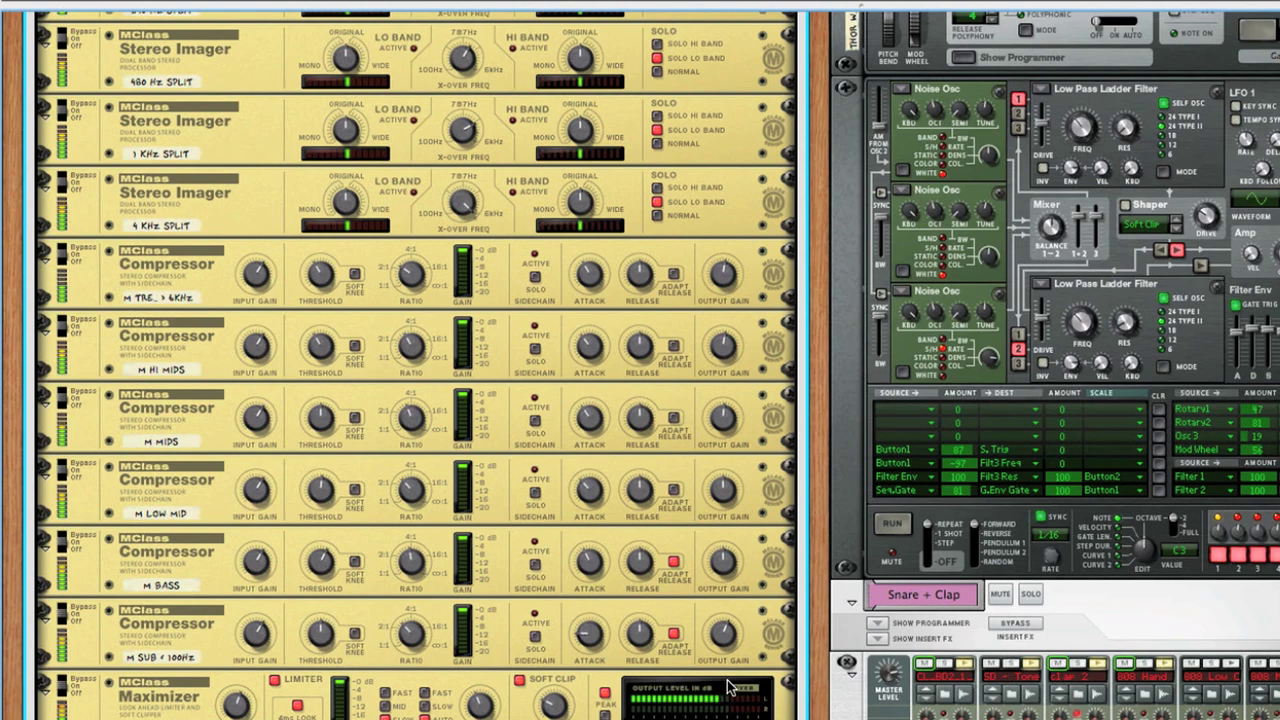
pyautogui.scroll(-8, 728, 686)
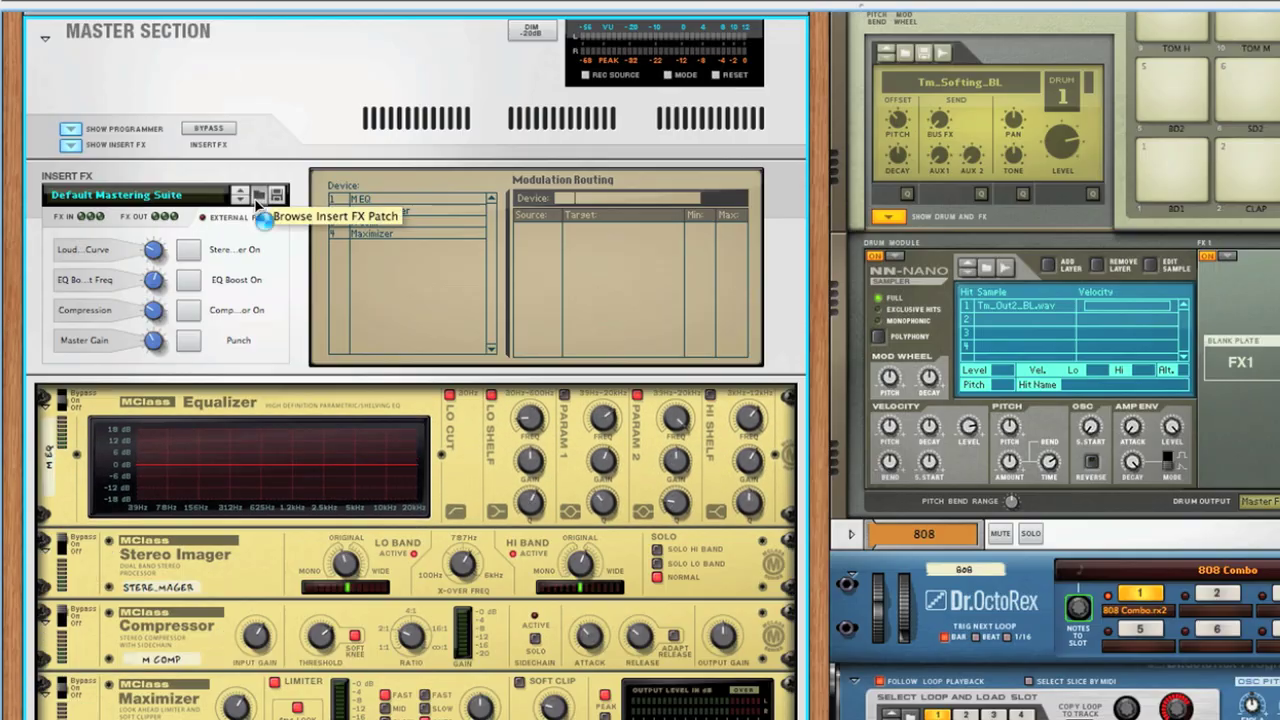
# Reopen the master insert patch browser and expand the factory Mid-Side Mastering folder to list its patches.
pyautogui.click(258, 195)
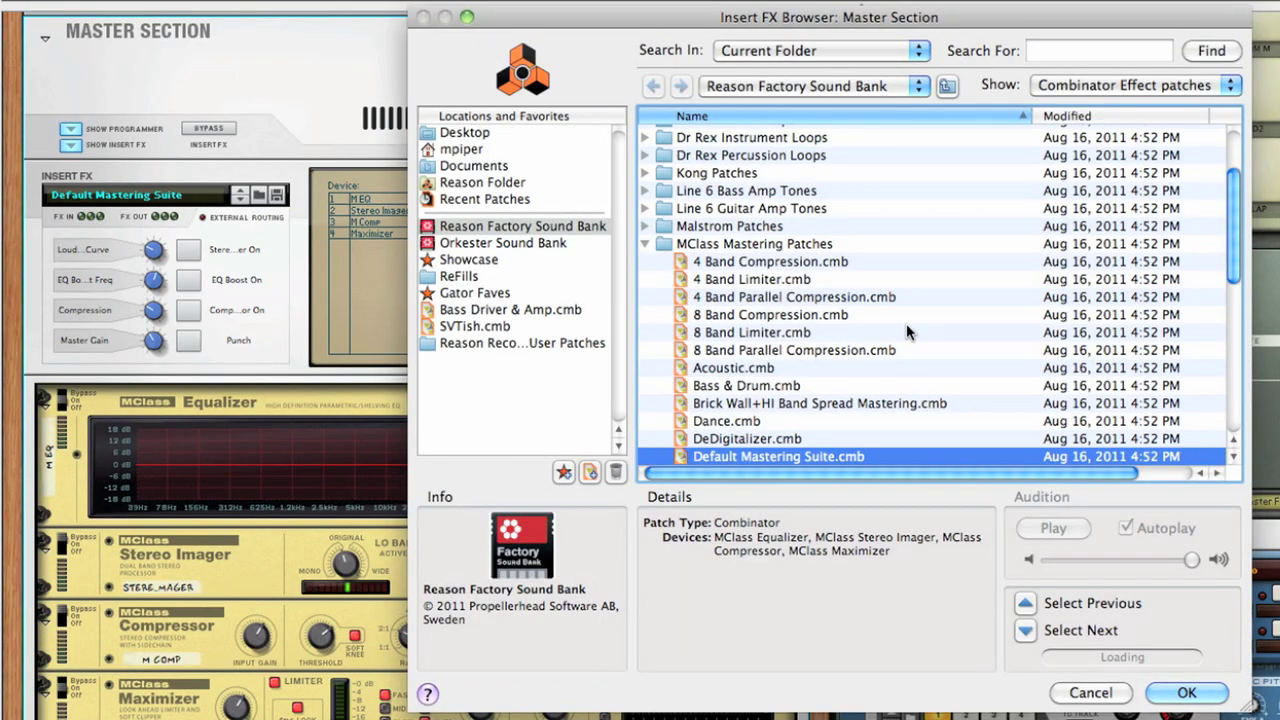
pyautogui.scroll(-3, 819, 270)
pyautogui.scroll(-4, 660, 290)
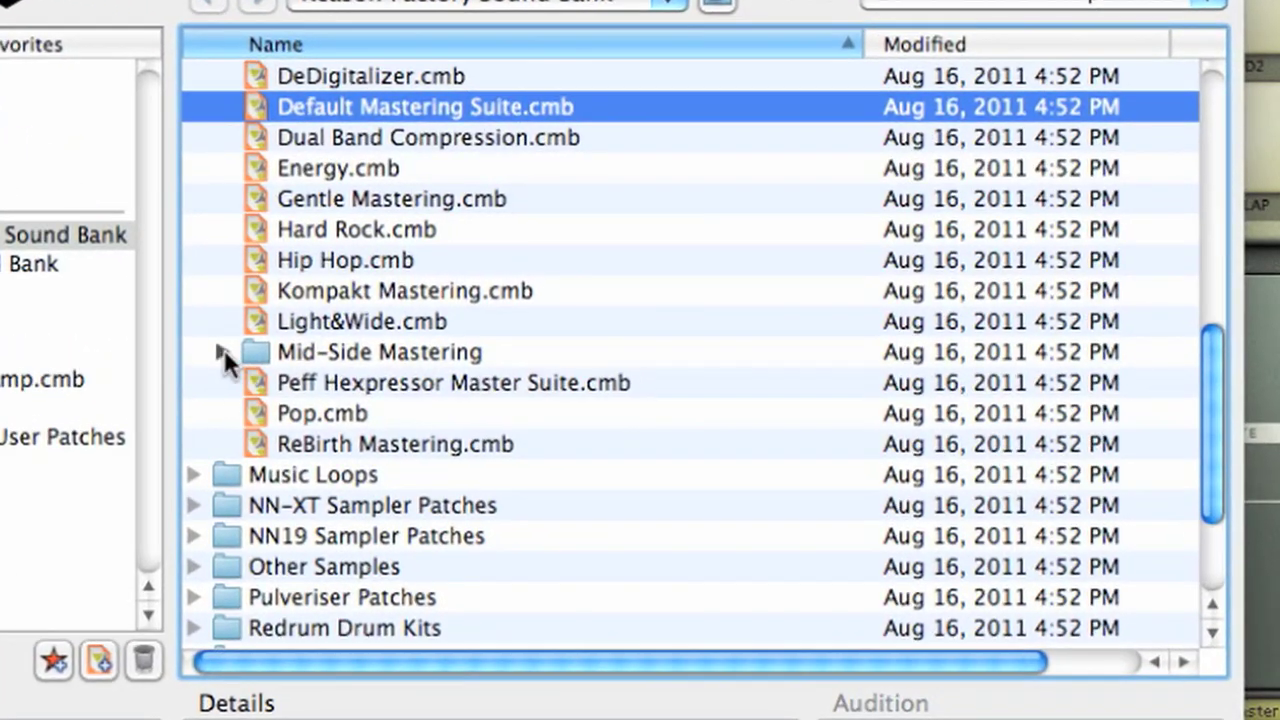
pyautogui.click(222, 352)
pyautogui.scroll(-3, 255, 355)
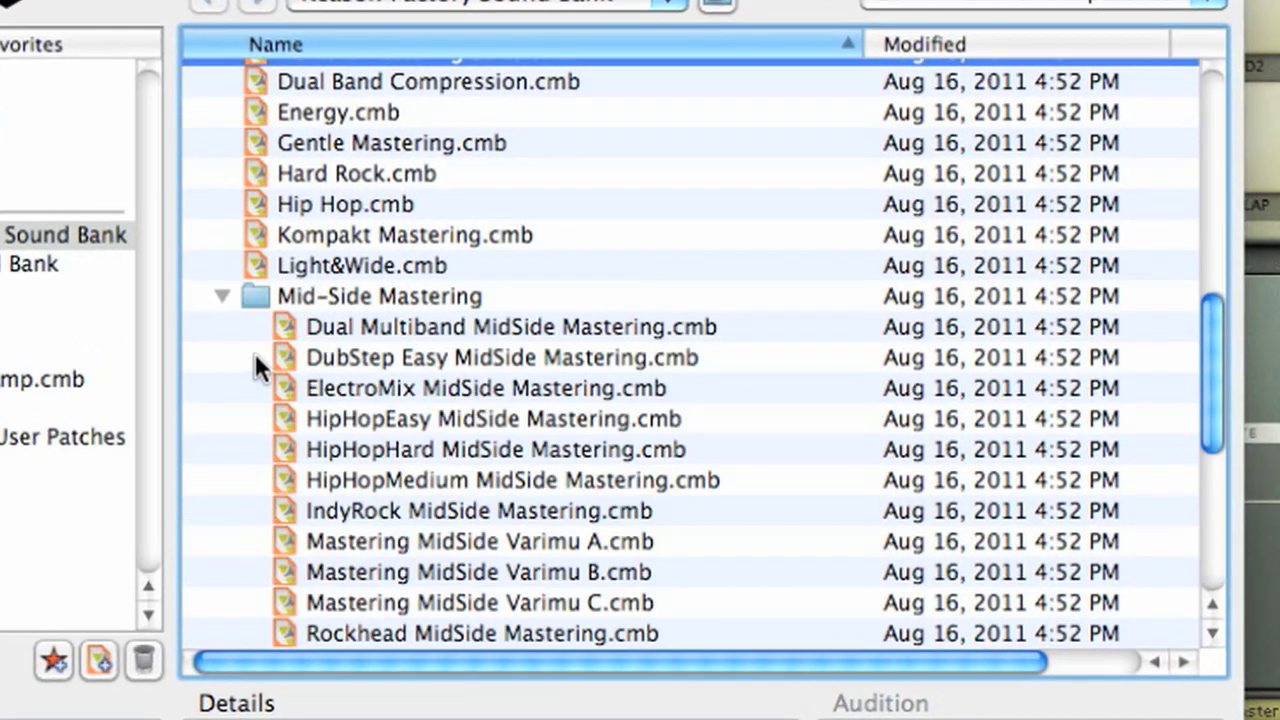